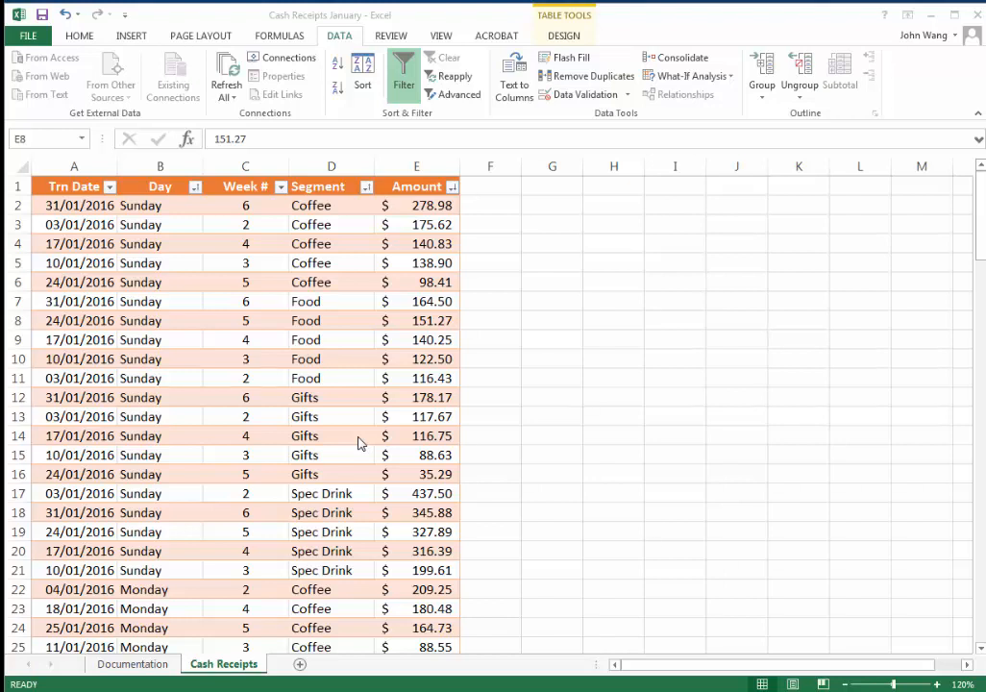
Filter the Segment column of the cash receipts table to show only Food records.
{"action": "left_click", "coordinate": [215, 324]}
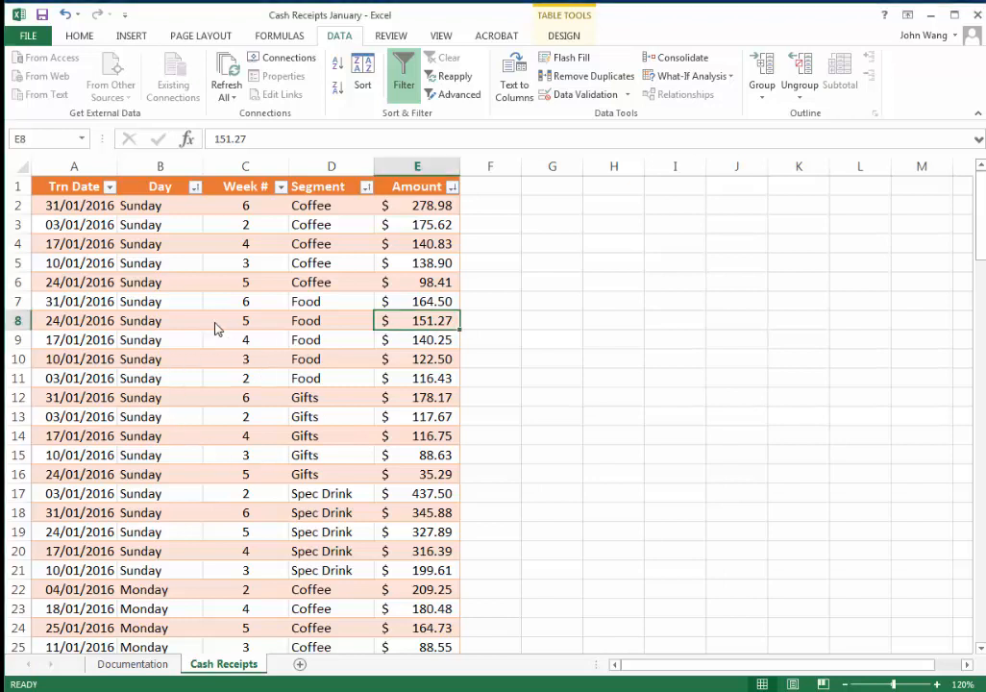
{"action": "left_click", "coordinate": [176, 321]}
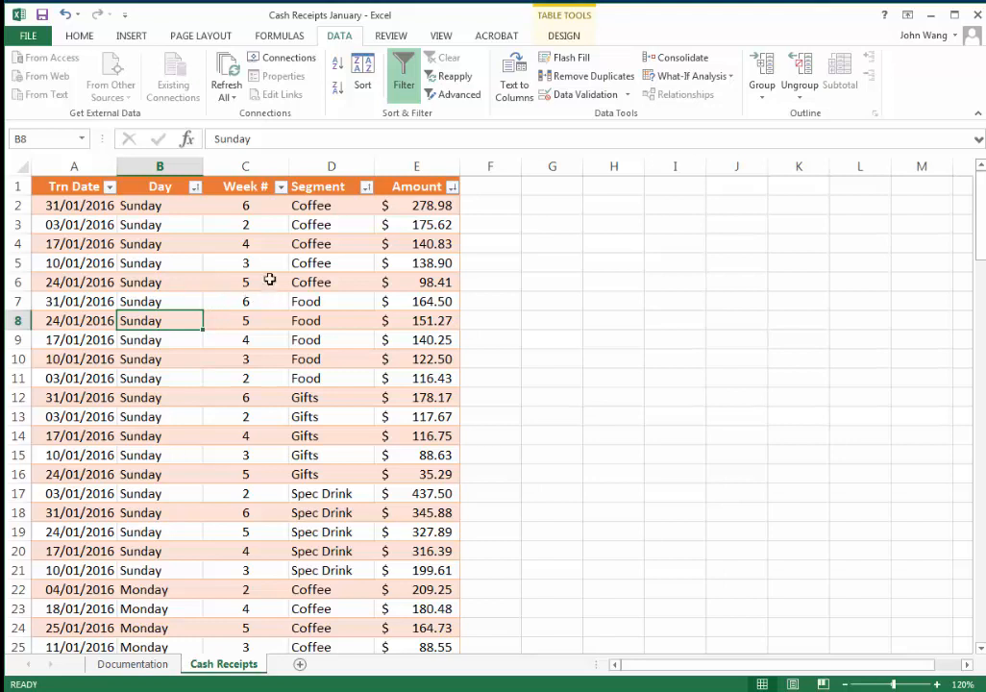
{"action": "left_click", "coordinate": [366, 187]}
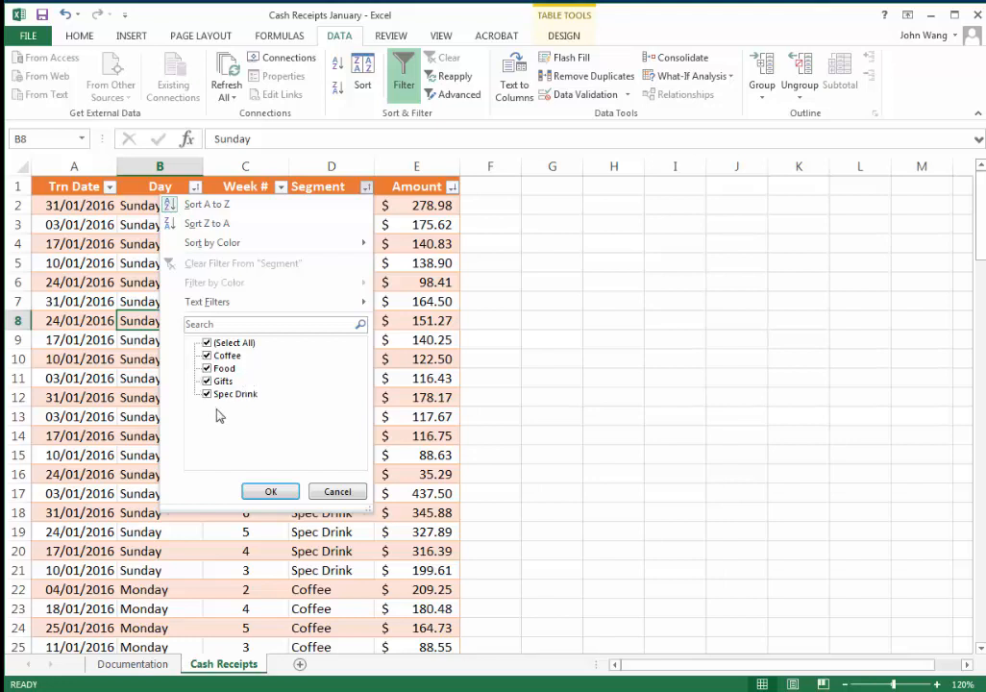
{"action": "left_click", "coordinate": [206, 344]}
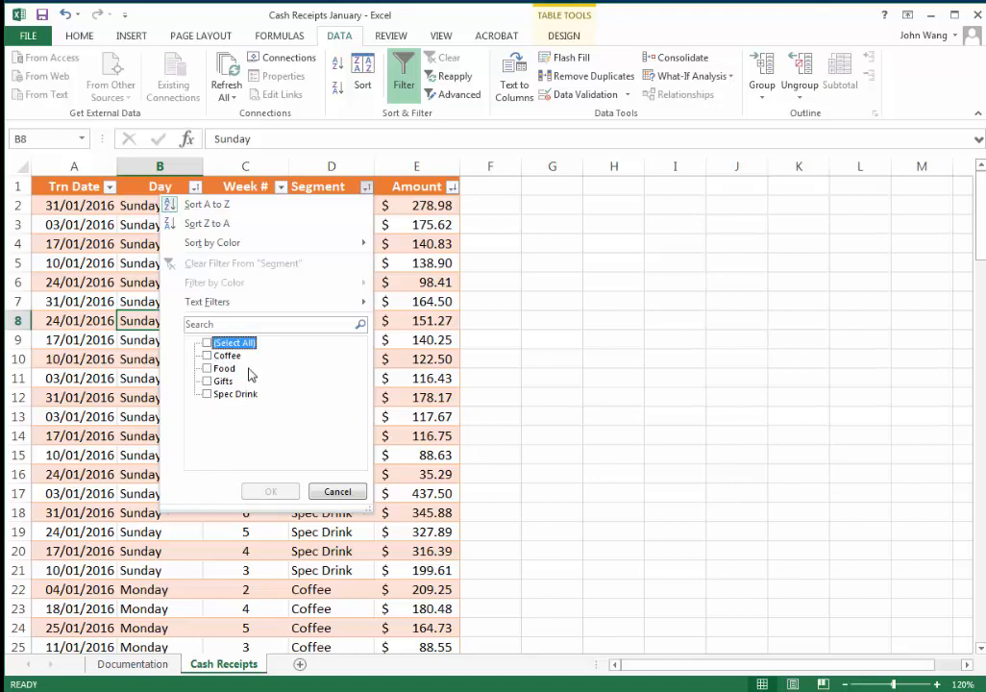
{"action": "left_click", "coordinate": [209, 370]}
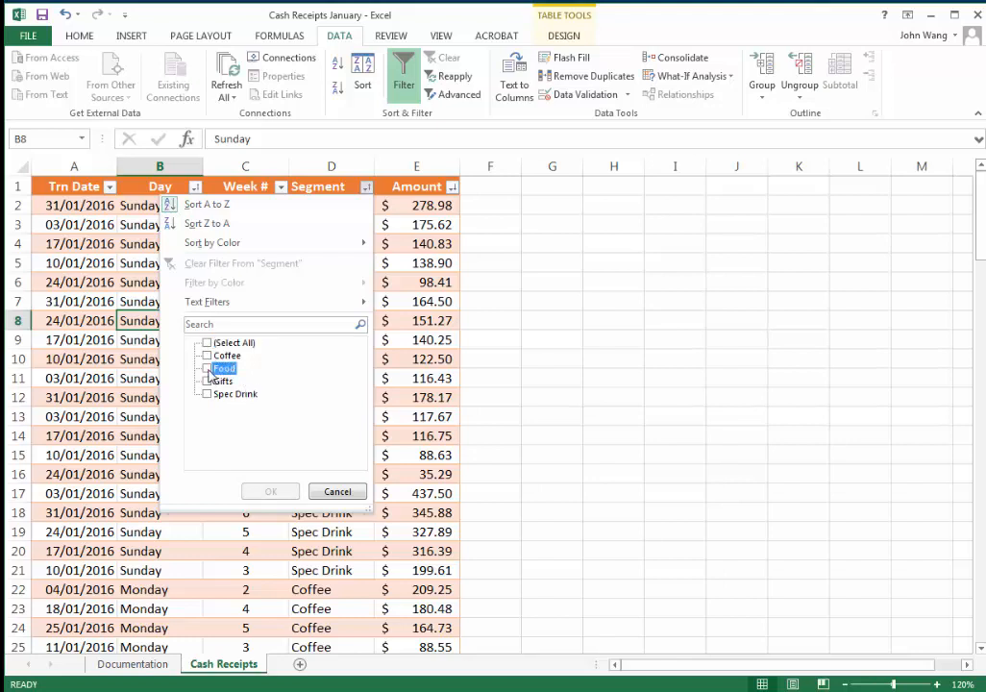
{"action": "left_click", "coordinate": [208, 371]}
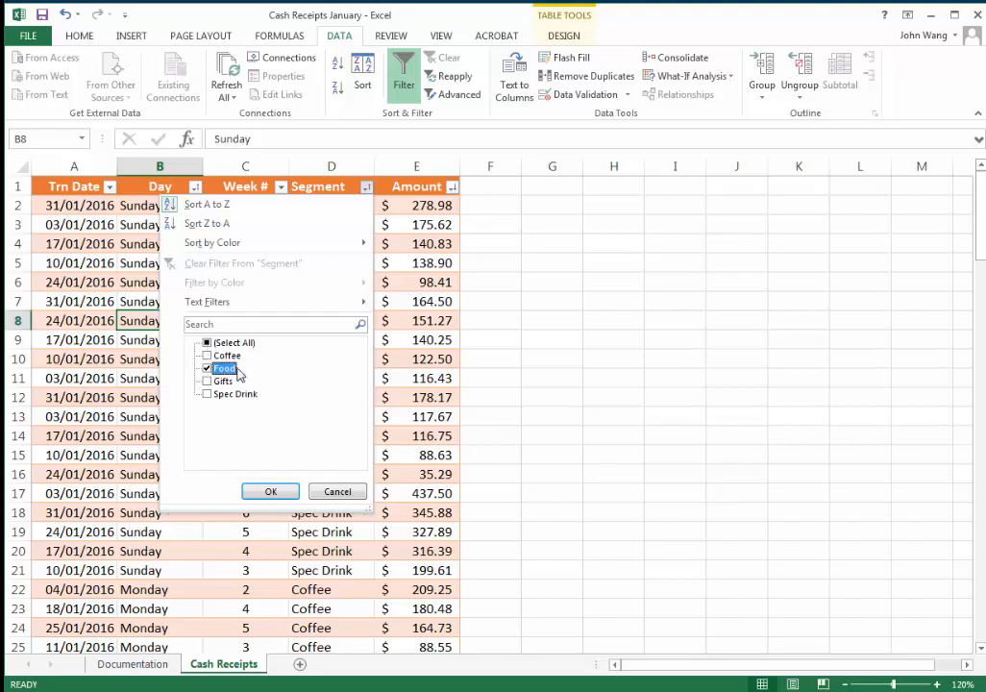
{"action": "left_click", "coordinate": [272, 491]}
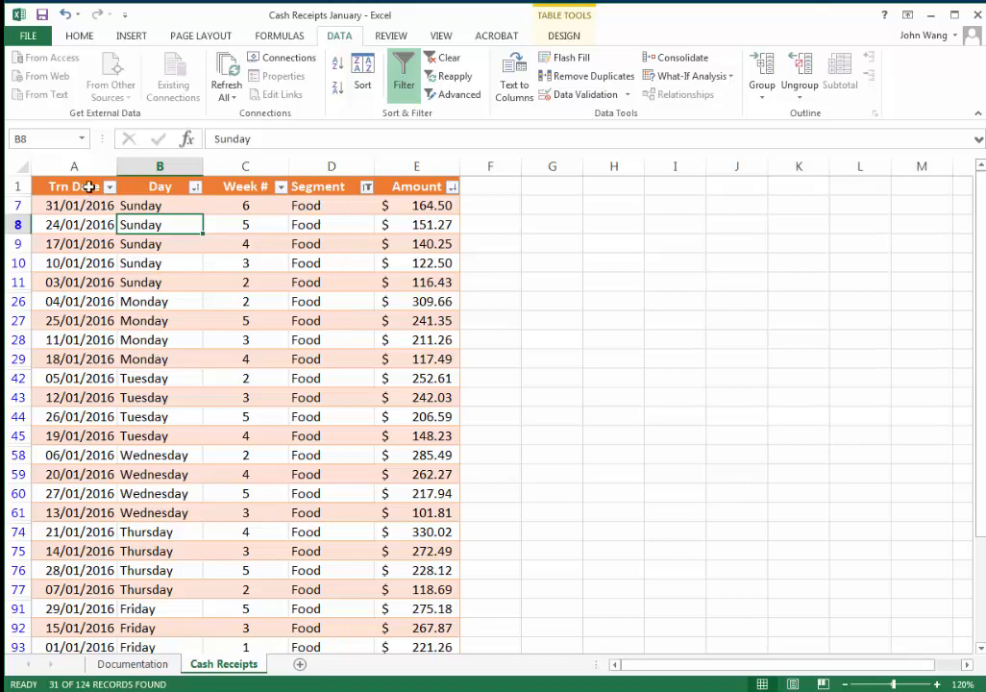
Examine the row numbers and the filtered Food records down to the end of the table.
{"action": "left_click", "coordinate": [19, 205]}
{"action": "left_click", "coordinate": [17, 224]}
{"action": "left_click", "coordinate": [17, 243]}
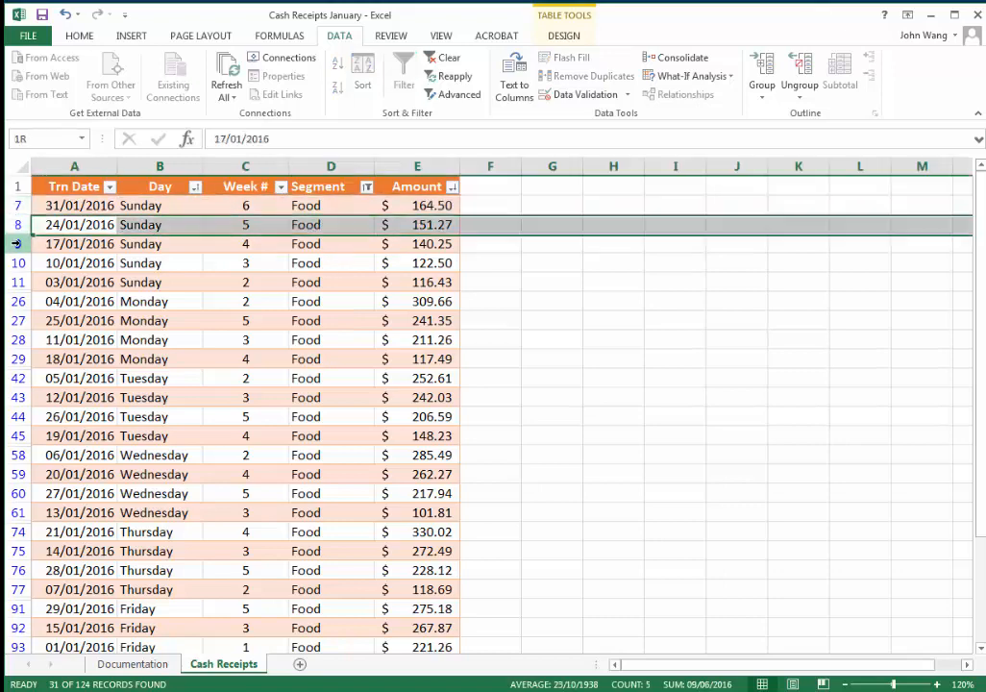
{"action": "left_click", "coordinate": [18, 262]}
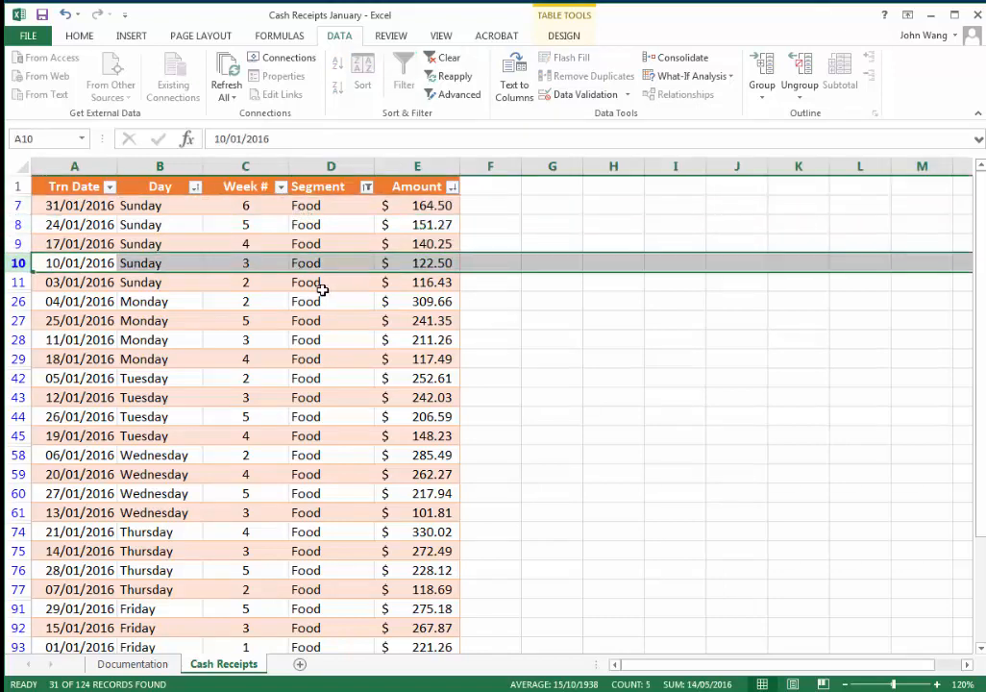
{"action": "scroll", "coordinate": [325, 298], "scroll_direction": "down", "scroll_amount": 5}
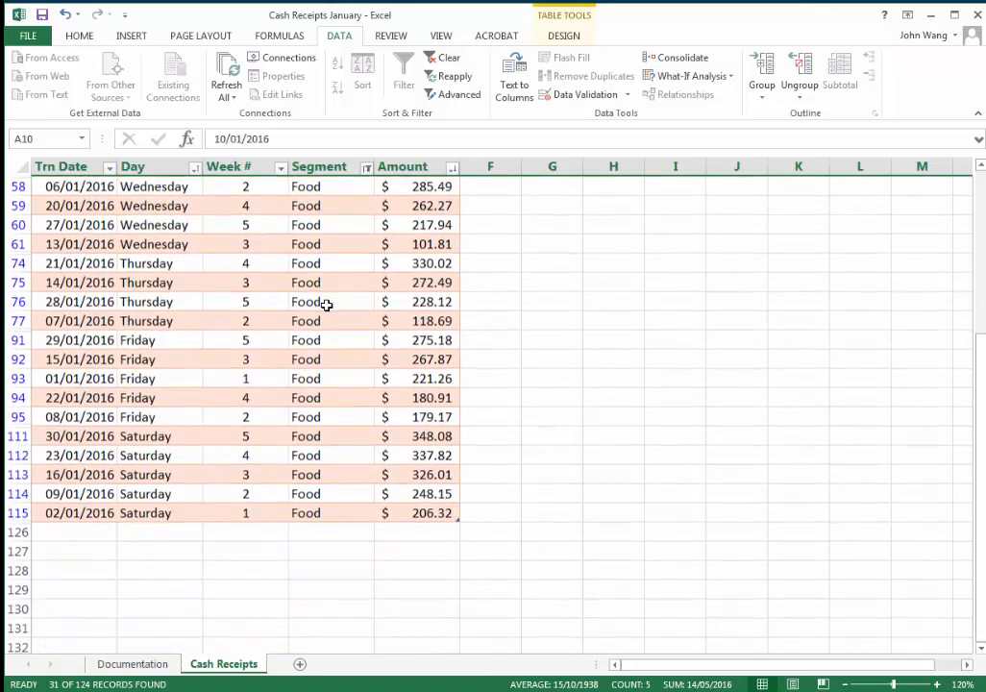
{"action": "scroll", "coordinate": [327, 305], "scroll_direction": "up", "scroll_amount": 5}
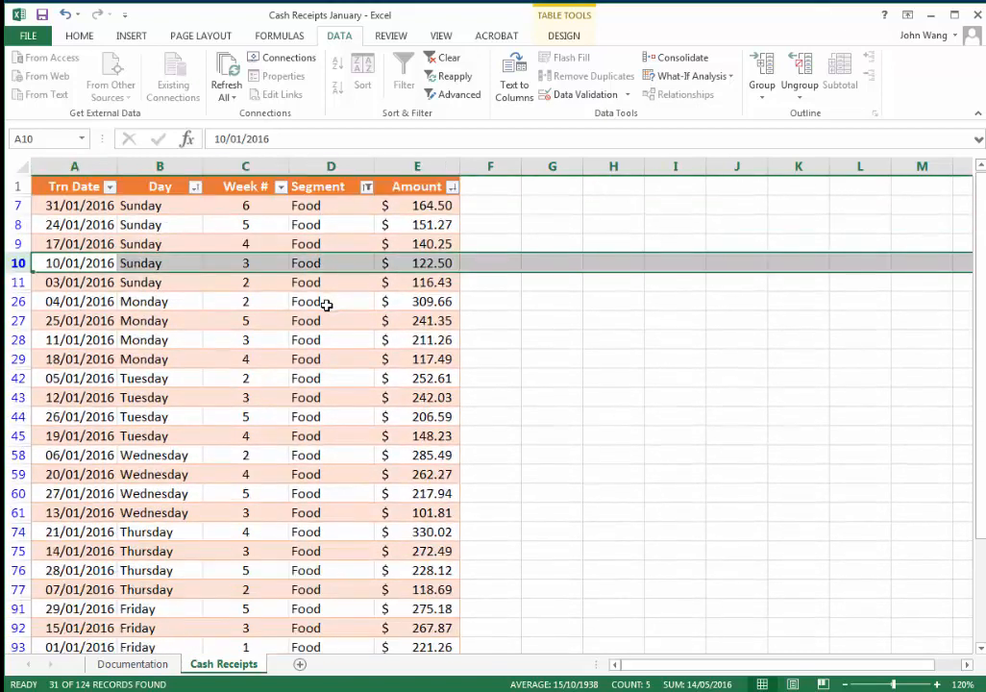
{"action": "left_click", "coordinate": [321, 205]}
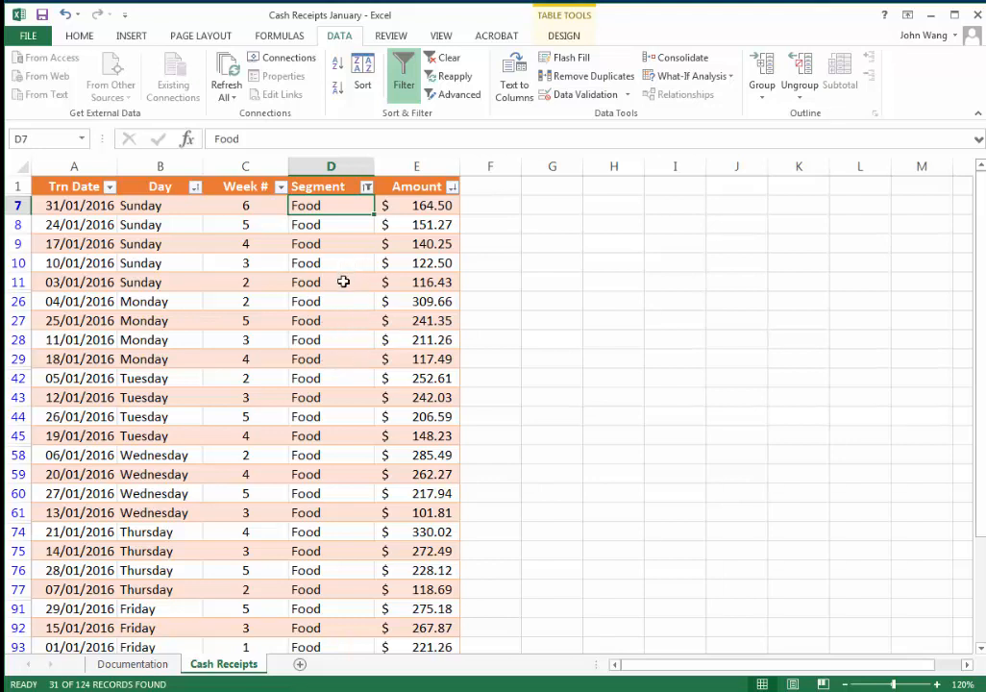
Filter the Day column as well so that only Saturday records are shown.
{"action": "left_click", "coordinate": [195, 189]}
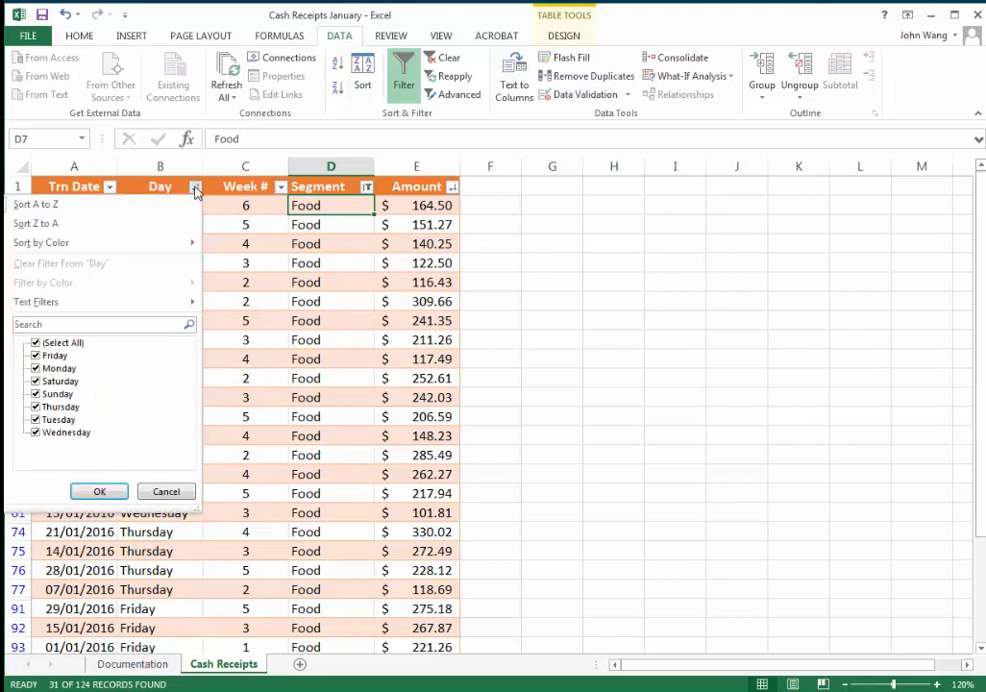
{"action": "left_click", "coordinate": [36, 343]}
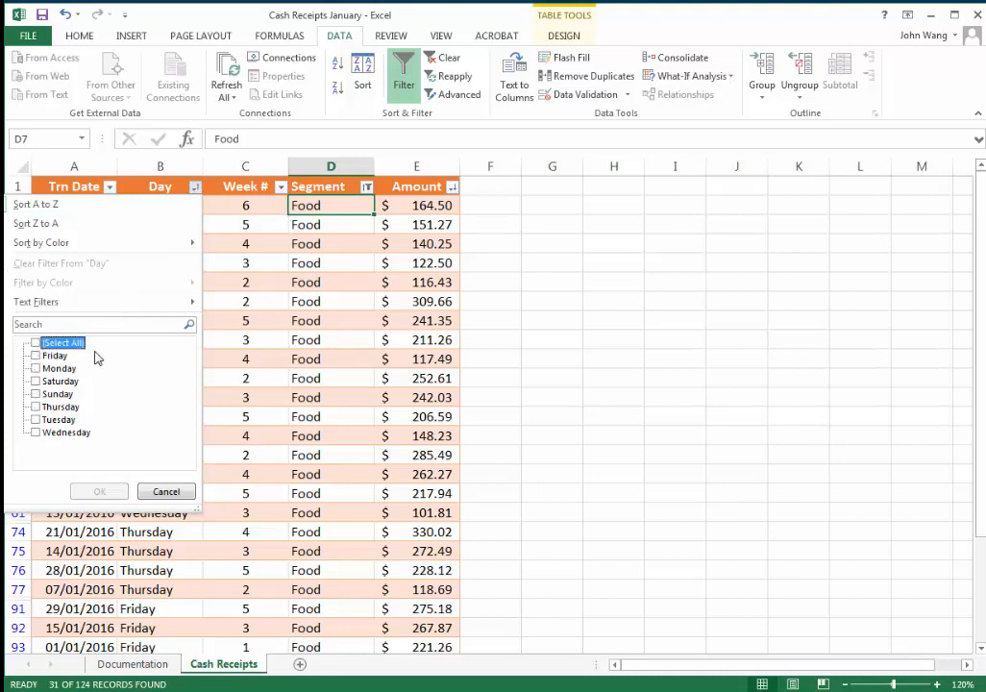
{"action": "left_click", "coordinate": [35, 381]}
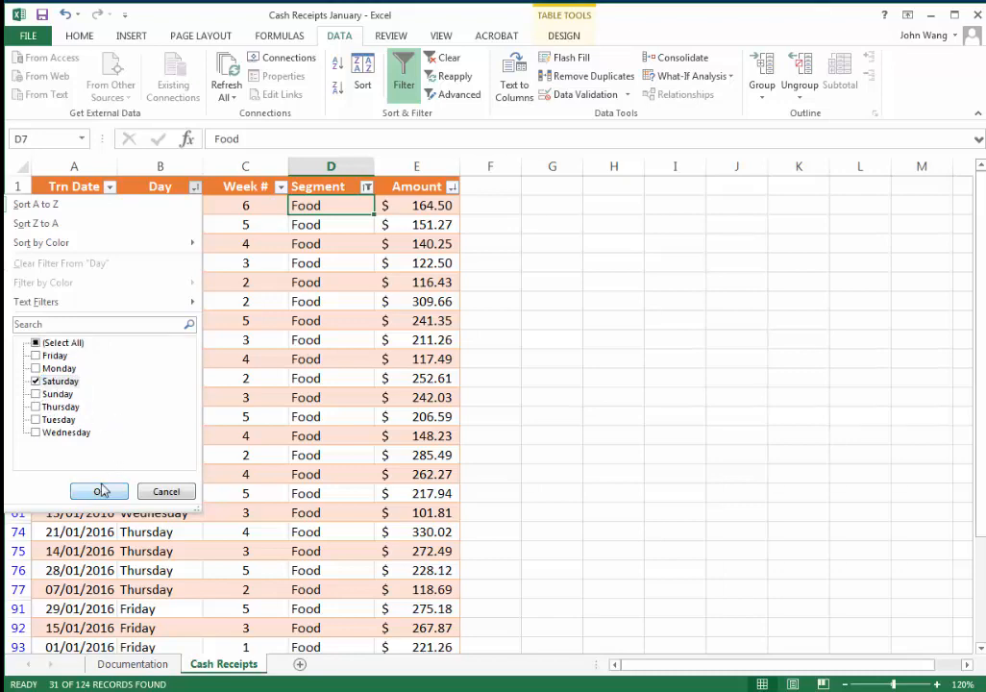
{"action": "left_click", "coordinate": [100, 492]}
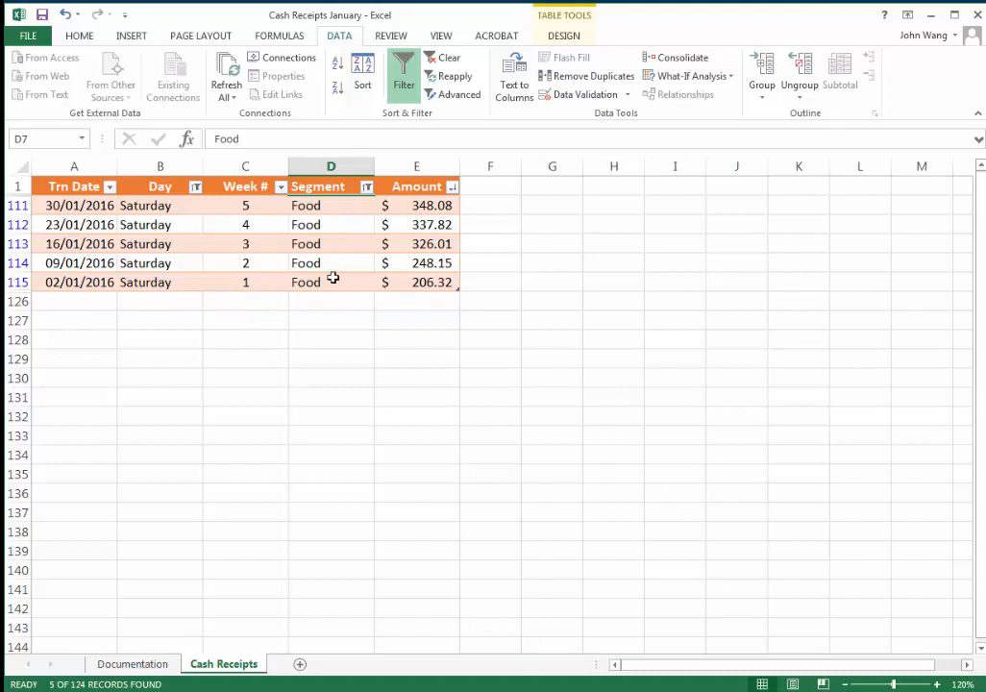
Remove the filters from the Segment and Day columns to show all records again.
{"action": "left_click", "coordinate": [367, 187]}
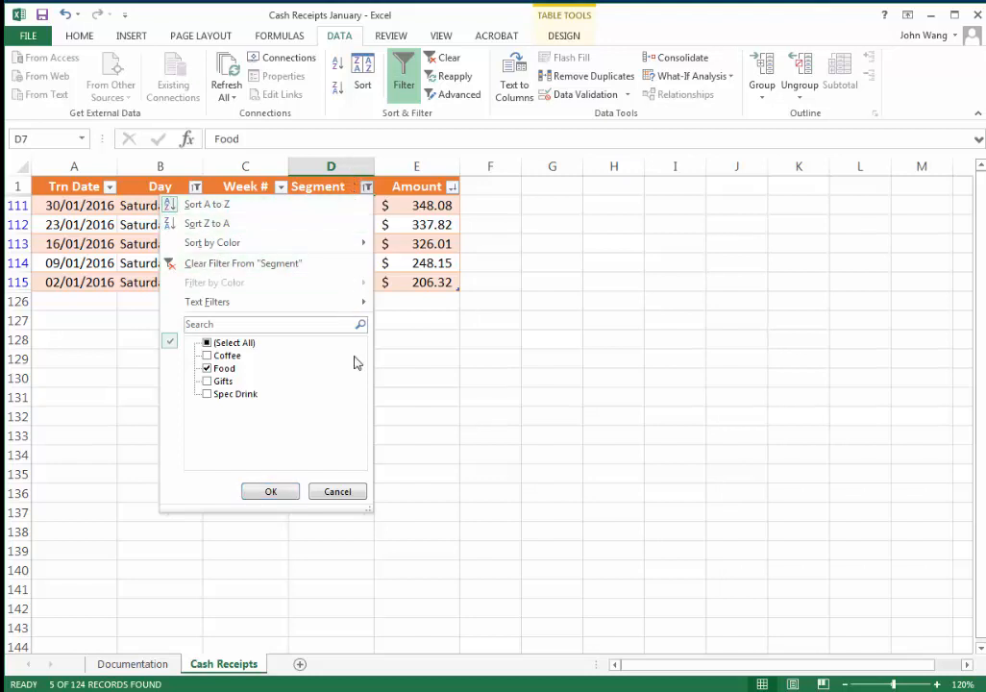
{"action": "left_click", "coordinate": [207, 345]}
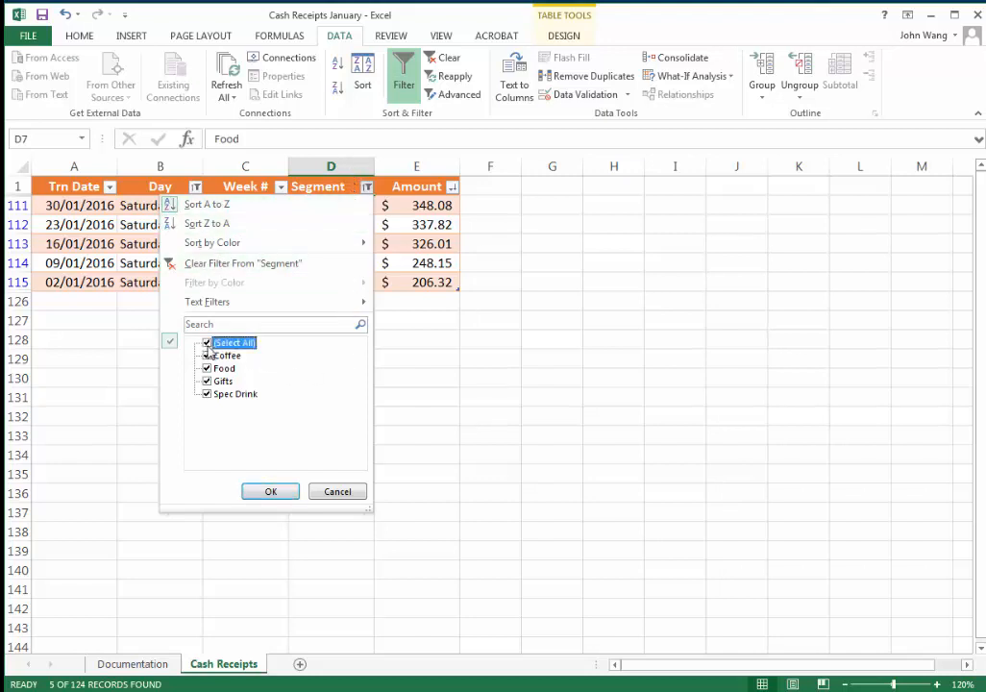
{"action": "left_click", "coordinate": [279, 494]}
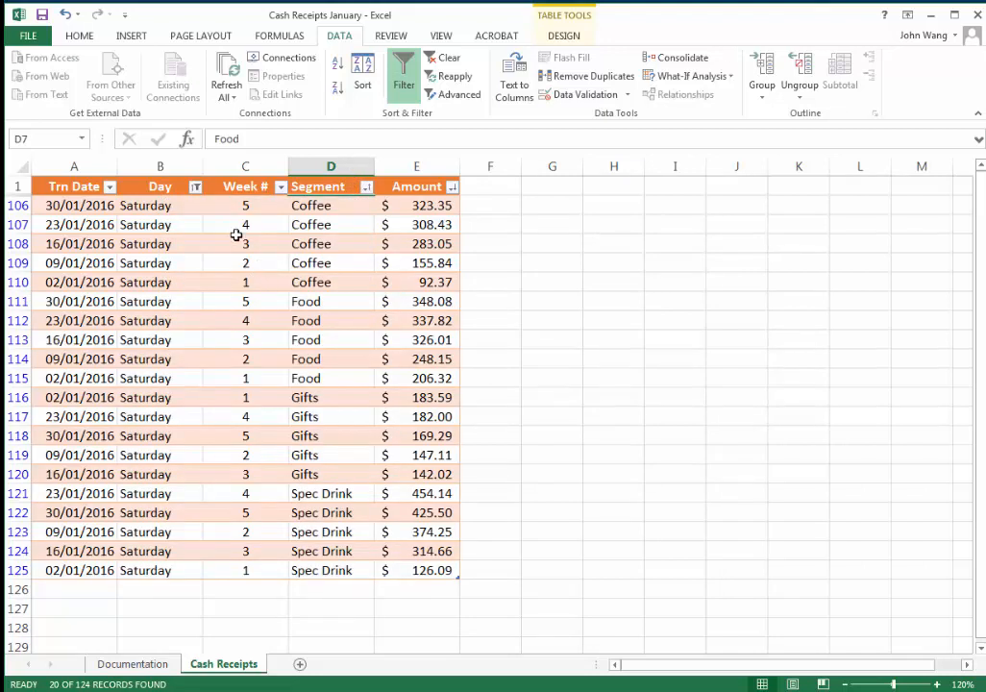
{"action": "left_click", "coordinate": [197, 188]}
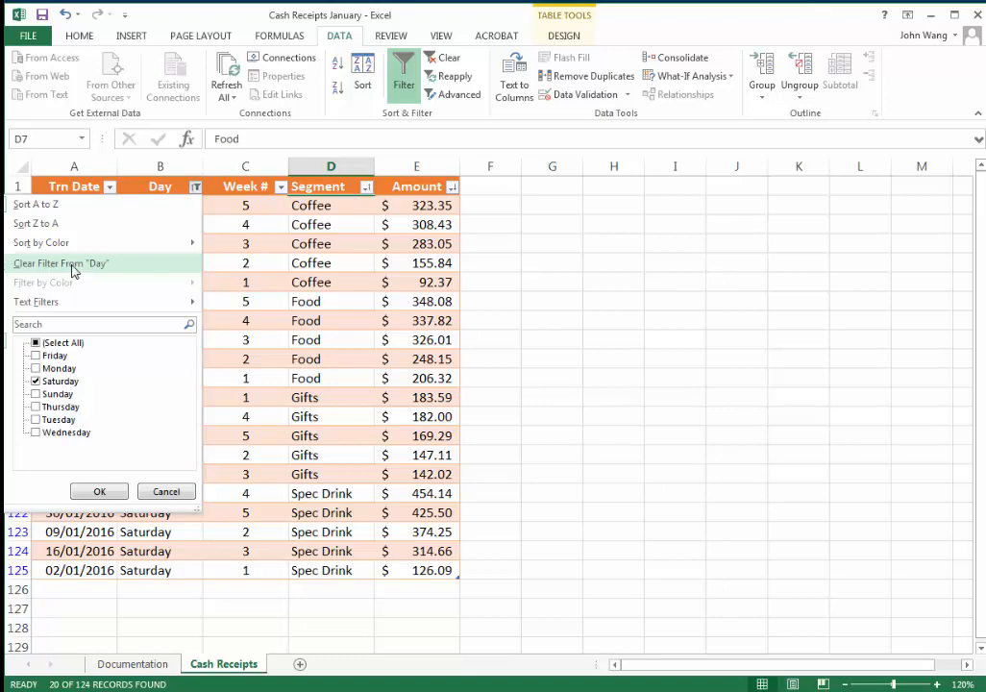
{"action": "left_click", "coordinate": [106, 265]}
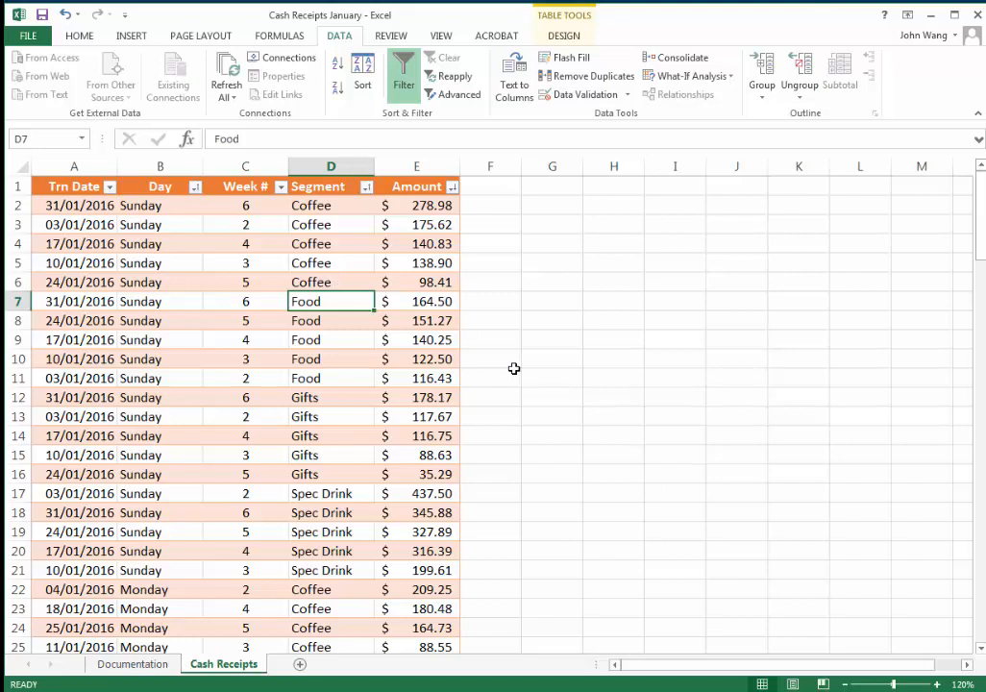
Filter the Segment column to show only Food and Gifts records.
{"action": "left_click", "coordinate": [368, 194]}
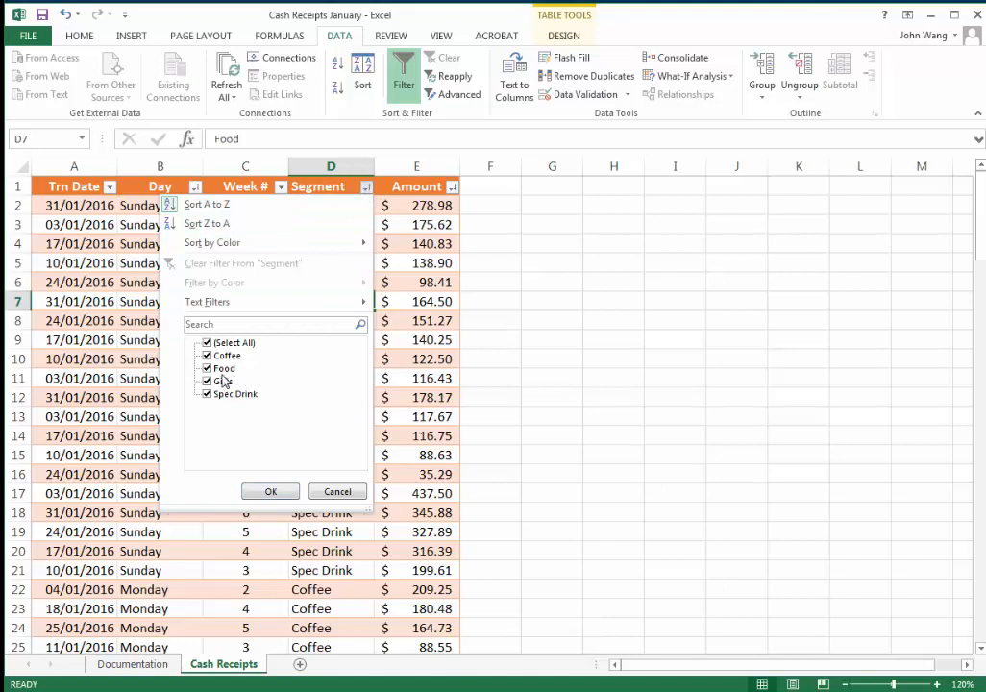
{"action": "left_click", "coordinate": [210, 344]}
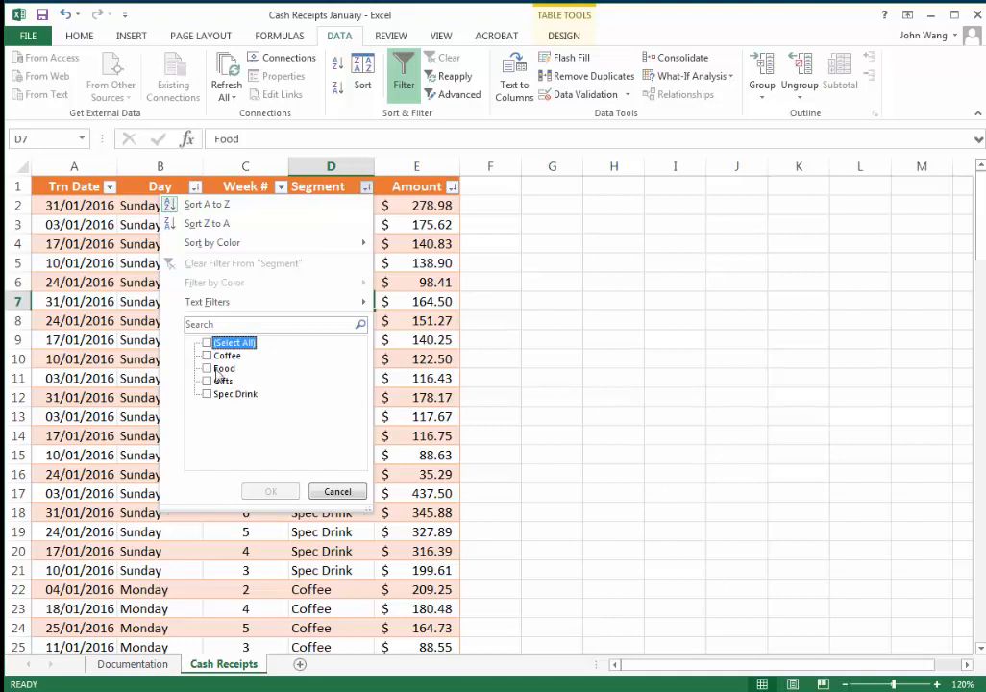
{"action": "left_click", "coordinate": [207, 370]}
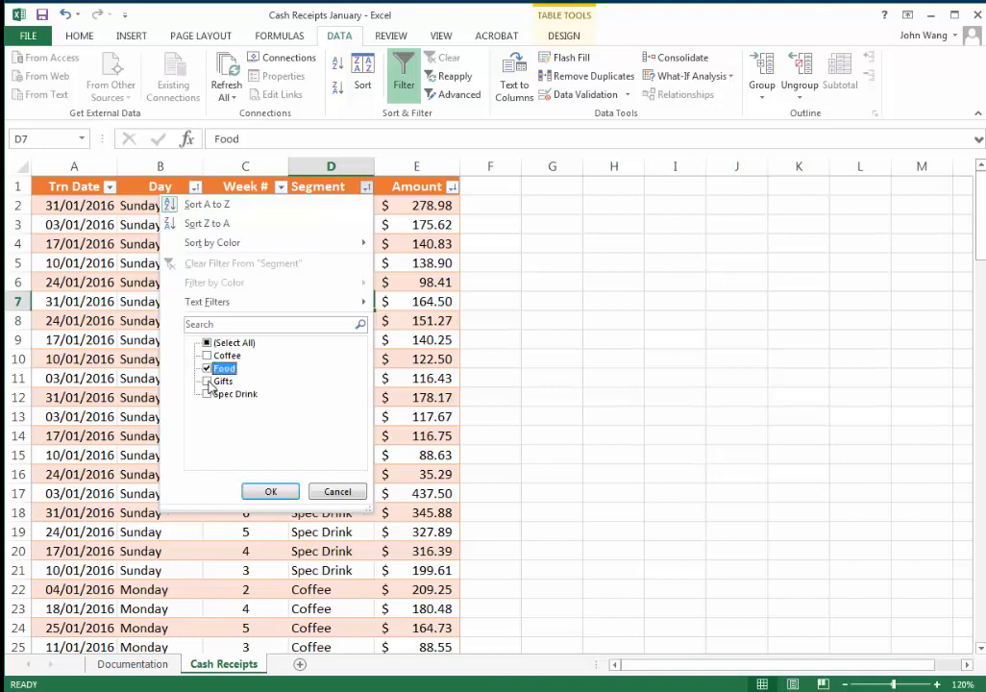
{"action": "left_click", "coordinate": [207, 382]}
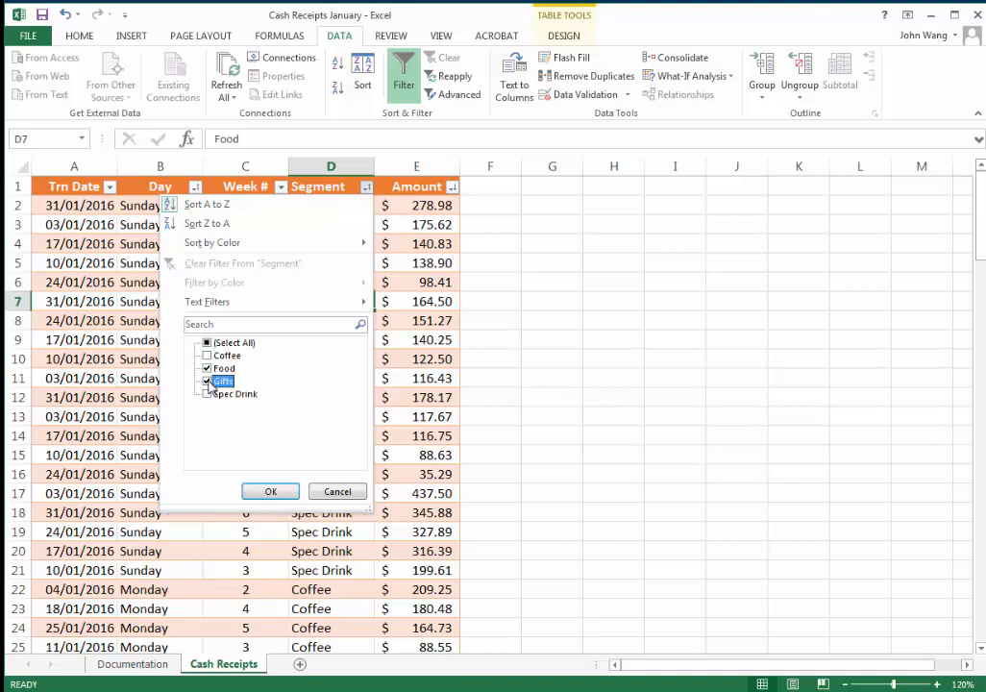
{"action": "left_click", "coordinate": [258, 493]}
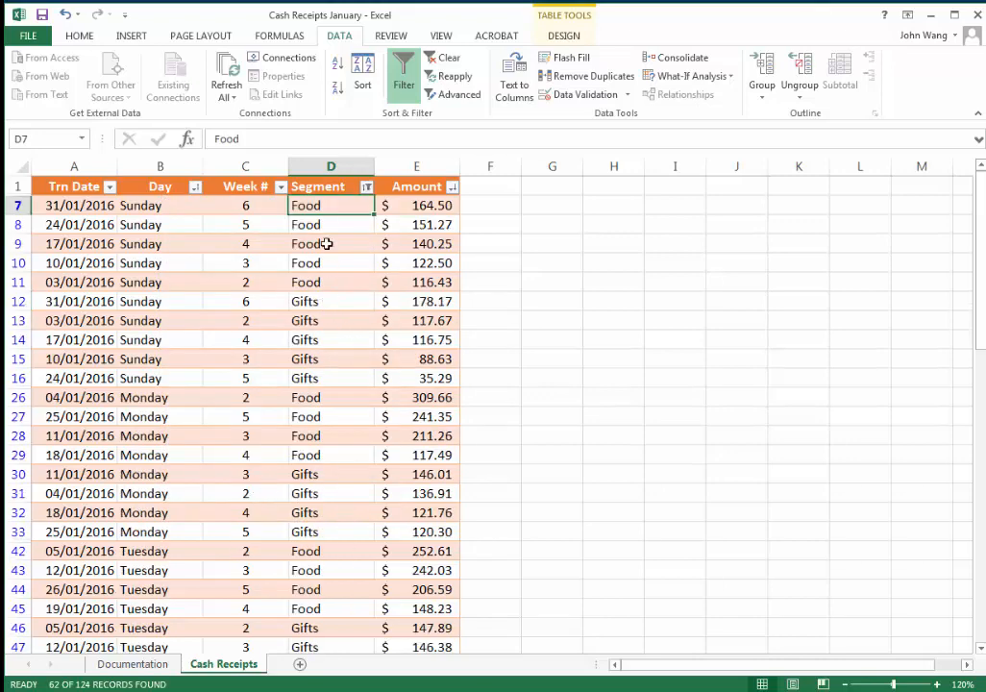
Examine the filtered Food and Gifts records and the values selected in the Segment filter.
{"action": "left_click_drag", "start_coordinate": [327, 224], "coordinate": [341, 384]}
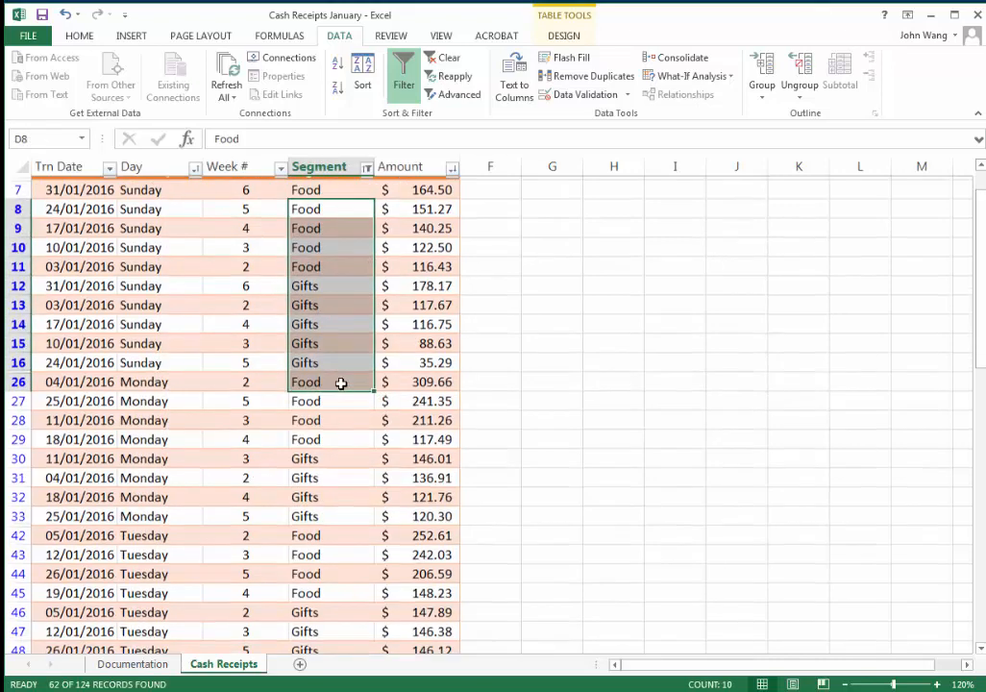
{"action": "scroll", "coordinate": [340, 383], "scroll_direction": "down", "scroll_amount": 11}
{"action": "scroll", "coordinate": [341, 384], "scroll_direction": "down", "scroll_amount": 4}
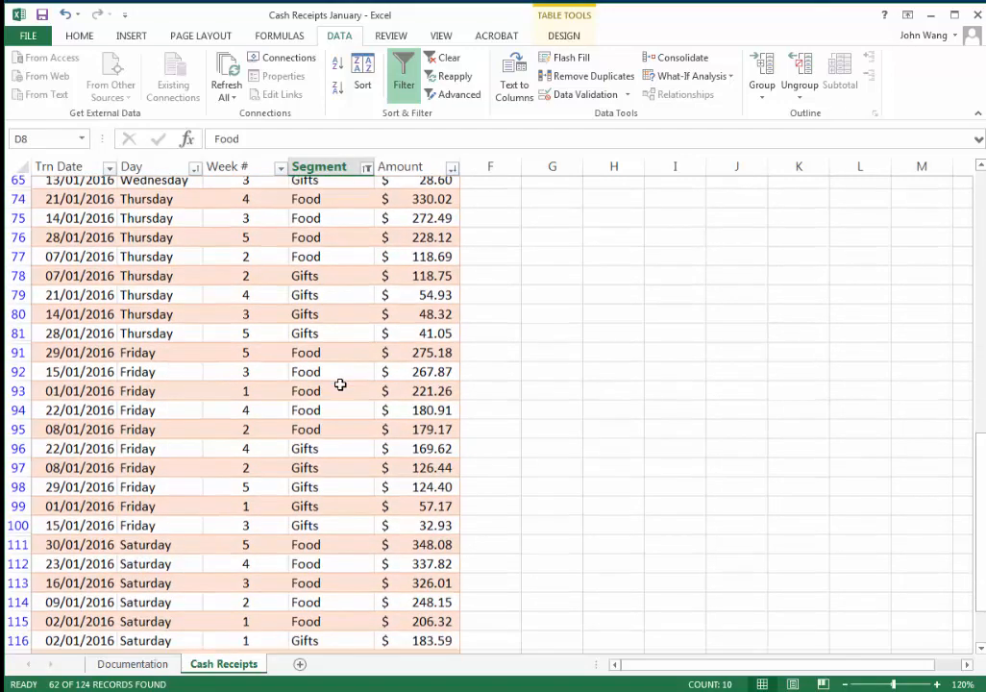
{"action": "scroll", "coordinate": [339, 386], "scroll_direction": "up", "scroll_amount": 6}
{"action": "scroll", "coordinate": [339, 386], "scroll_direction": "up", "scroll_amount": 10}
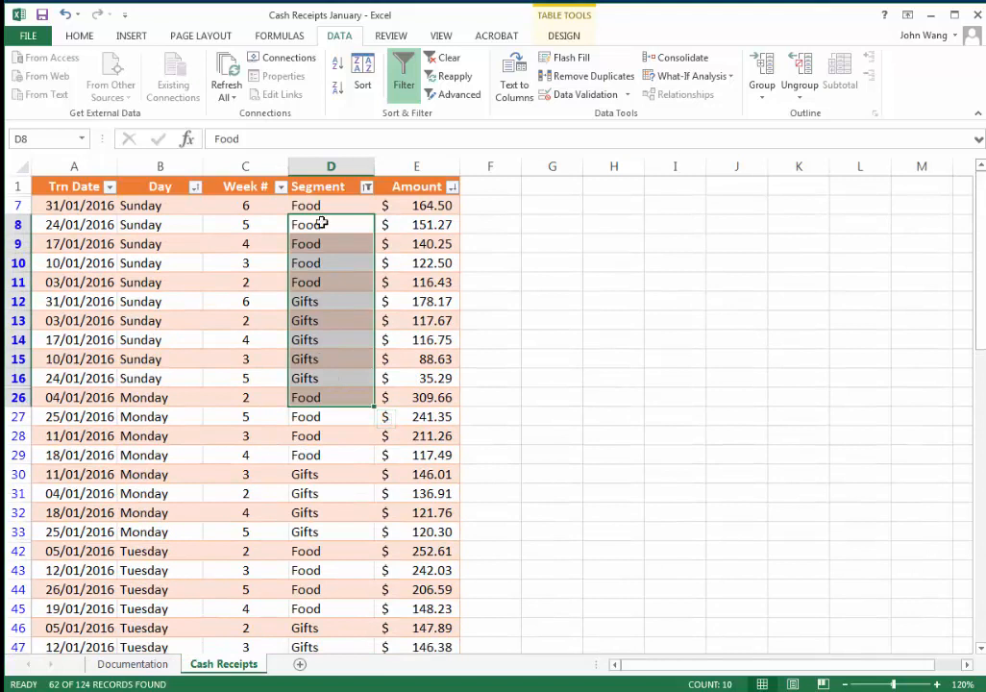
{"action": "left_click", "coordinate": [322, 221]}
{"action": "left_click", "coordinate": [324, 301]}
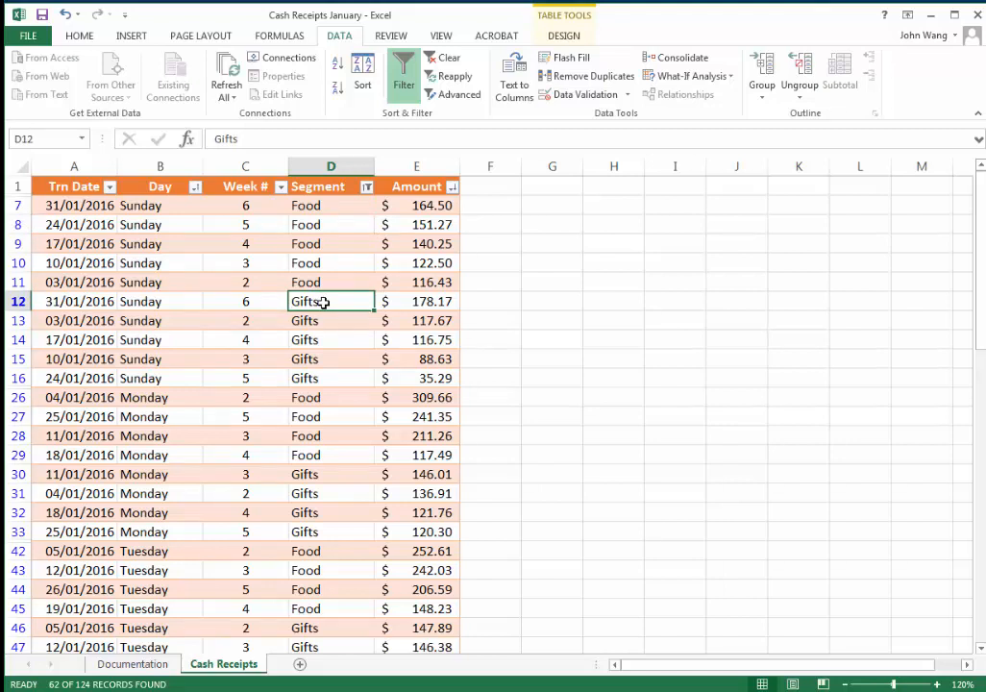
{"action": "left_click", "coordinate": [368, 188]}
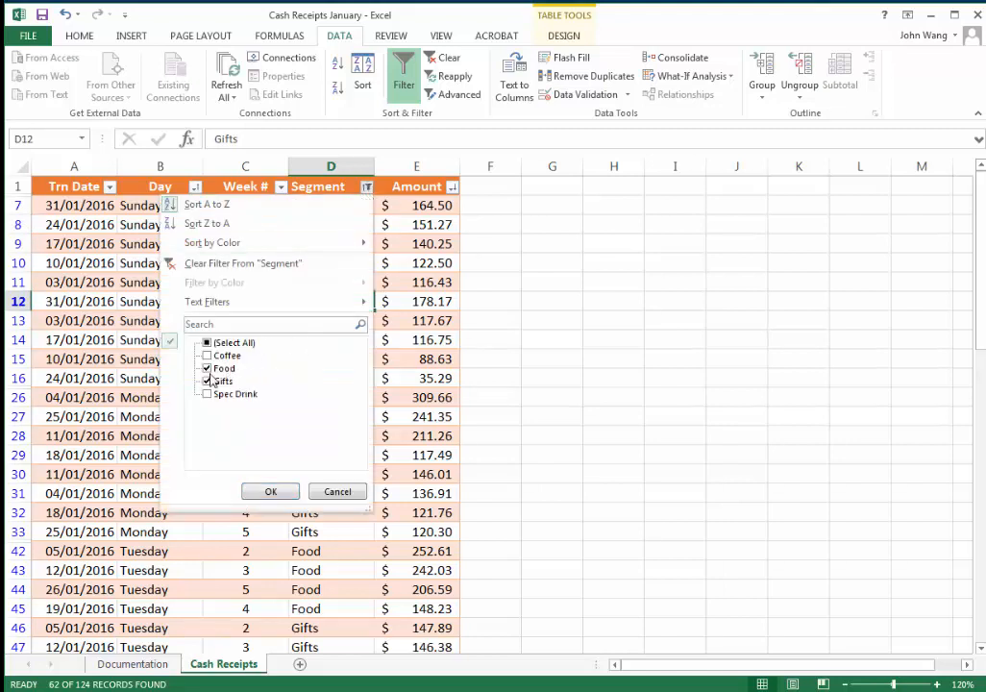
{"action": "left_click", "coordinate": [338, 492]}
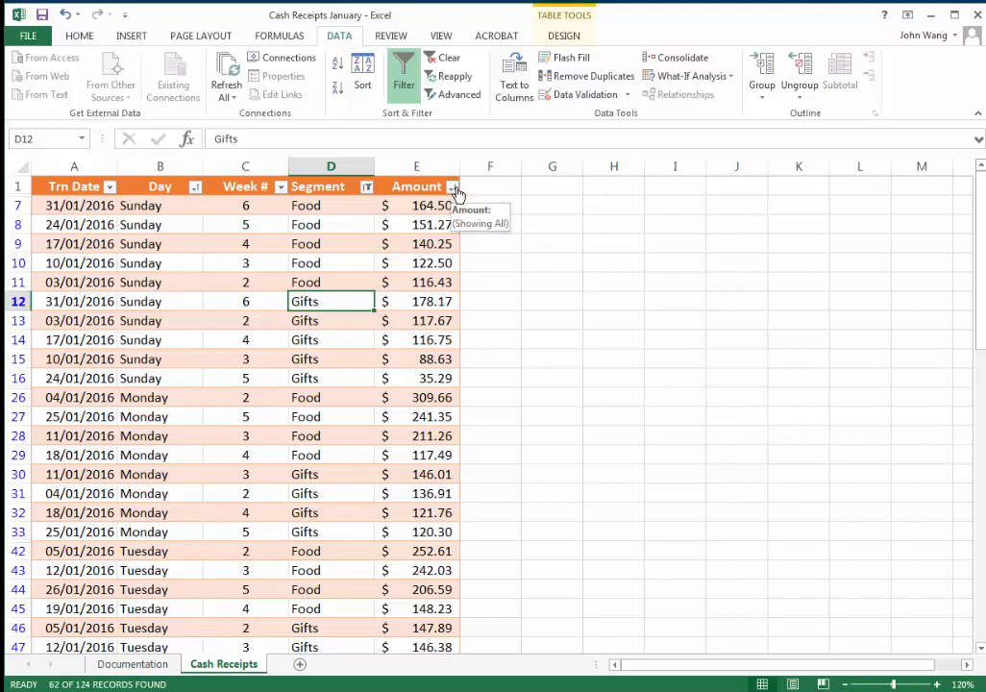
Filter the Amount column to show only records greater than 300.
{"action": "left_click", "coordinate": [453, 189]}
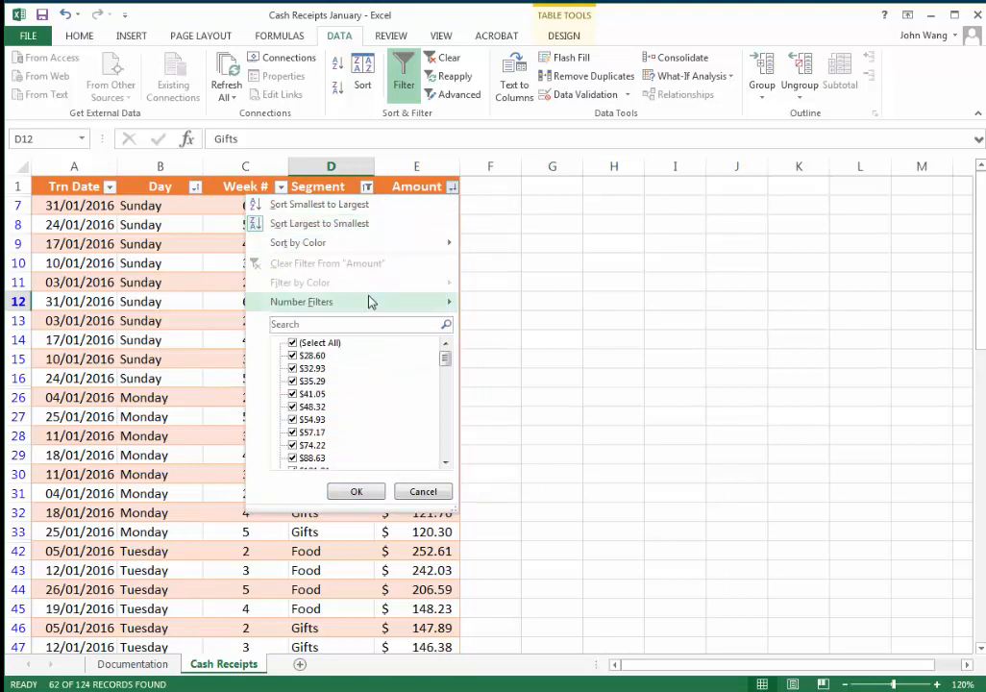
{"action": "mouse_move", "coordinate": [371, 303]}
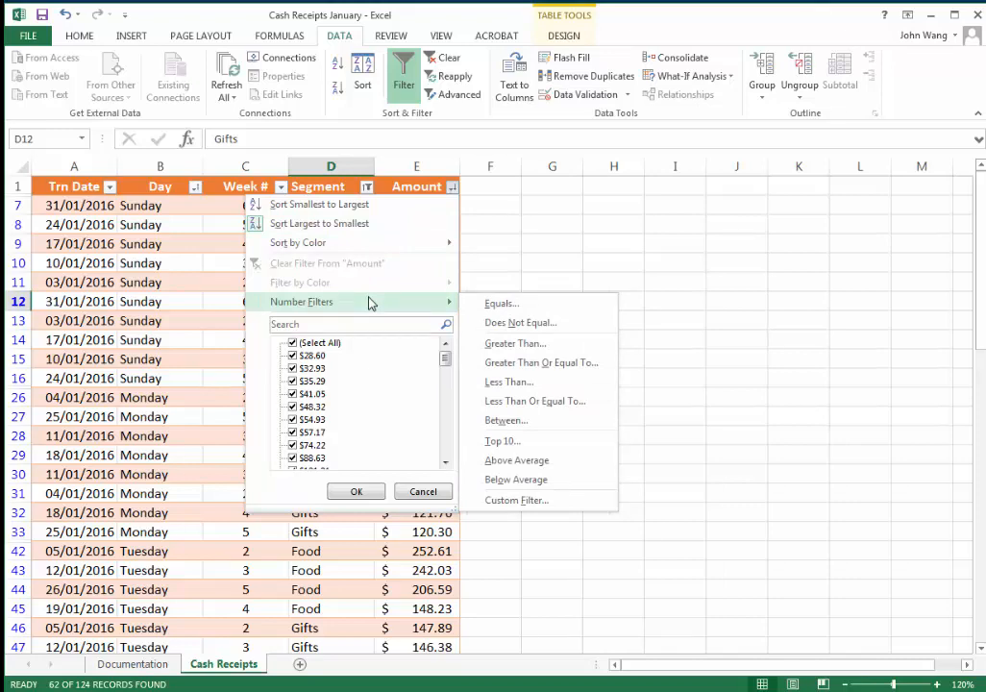
{"action": "left_click", "coordinate": [517, 344]}
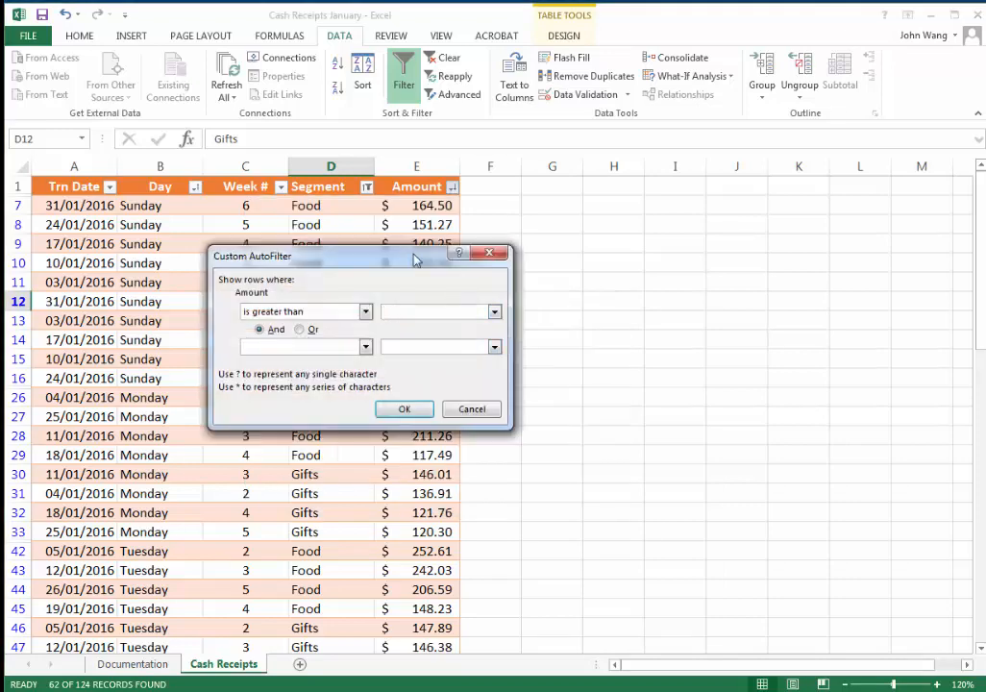
{"action": "left_click_drag", "start_coordinate": [278, 258], "coordinate": [554, 260]}
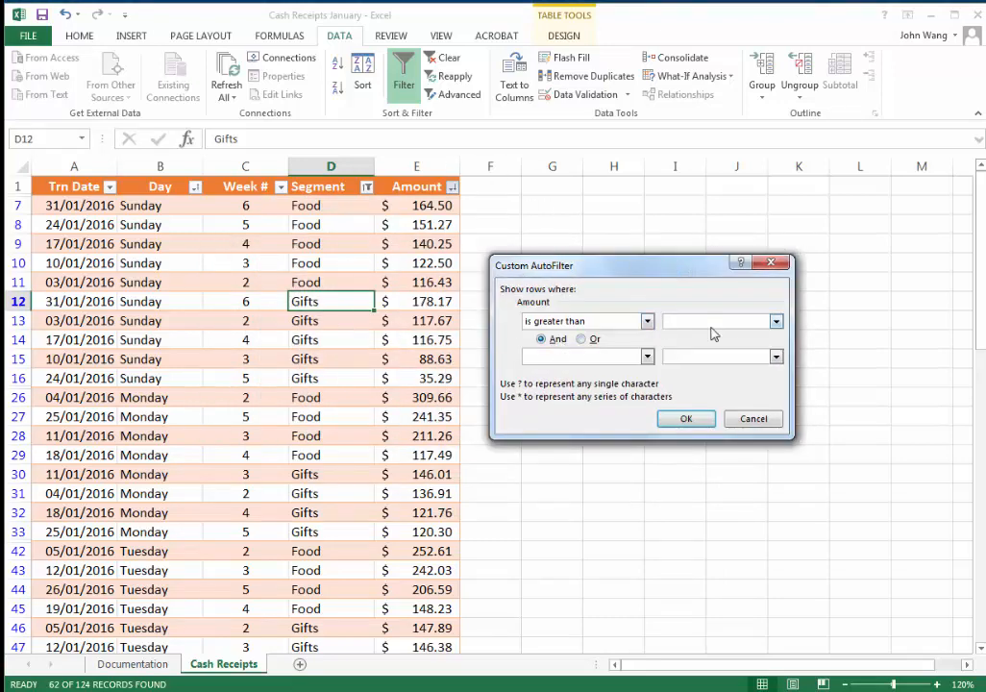
{"action": "type", "text": "300"}
{"action": "left_click", "coordinate": [692, 418]}
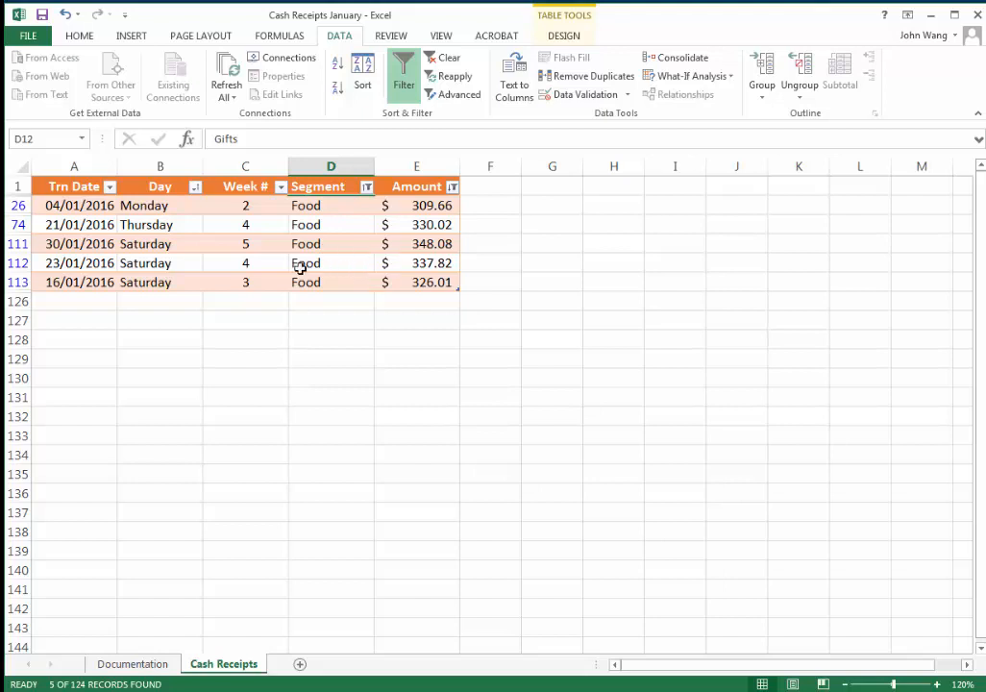
Remove the Segment filter so the records of every segment above the amount limit are shown, and review their segments.
{"action": "left_click", "coordinate": [195, 190]}
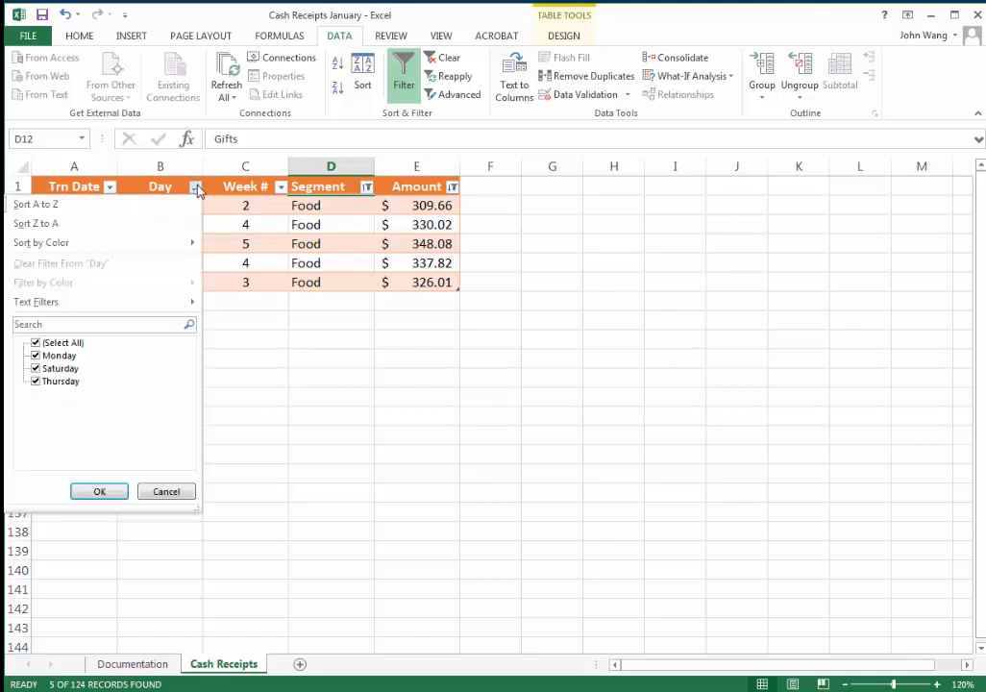
{"action": "key", "text": "Escape"}
{"action": "left_click", "coordinate": [367, 188]}
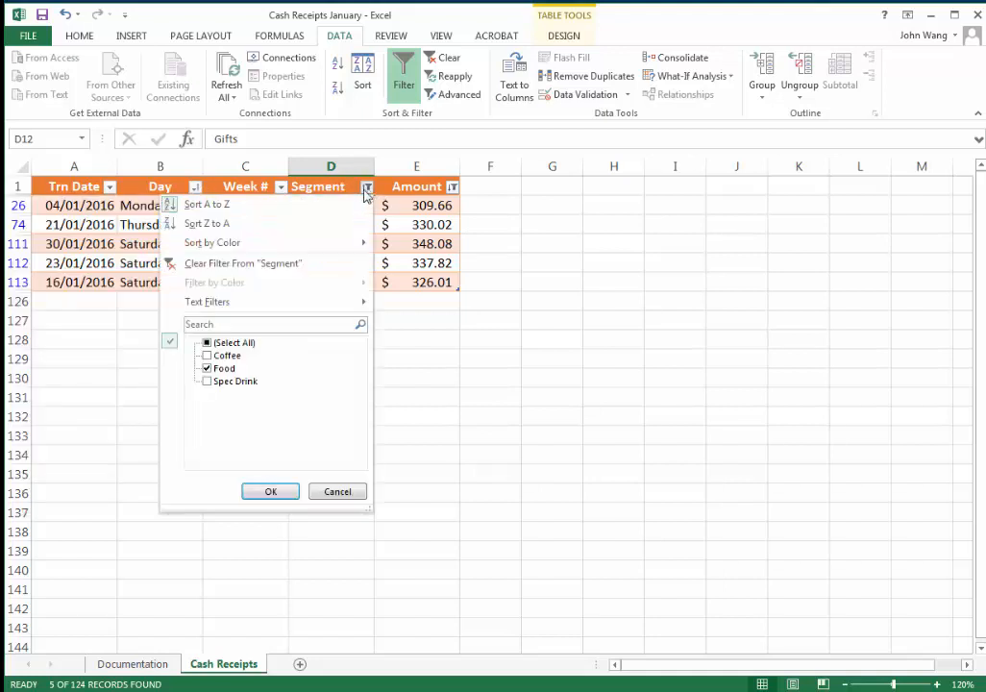
{"action": "key", "text": "Escape"}
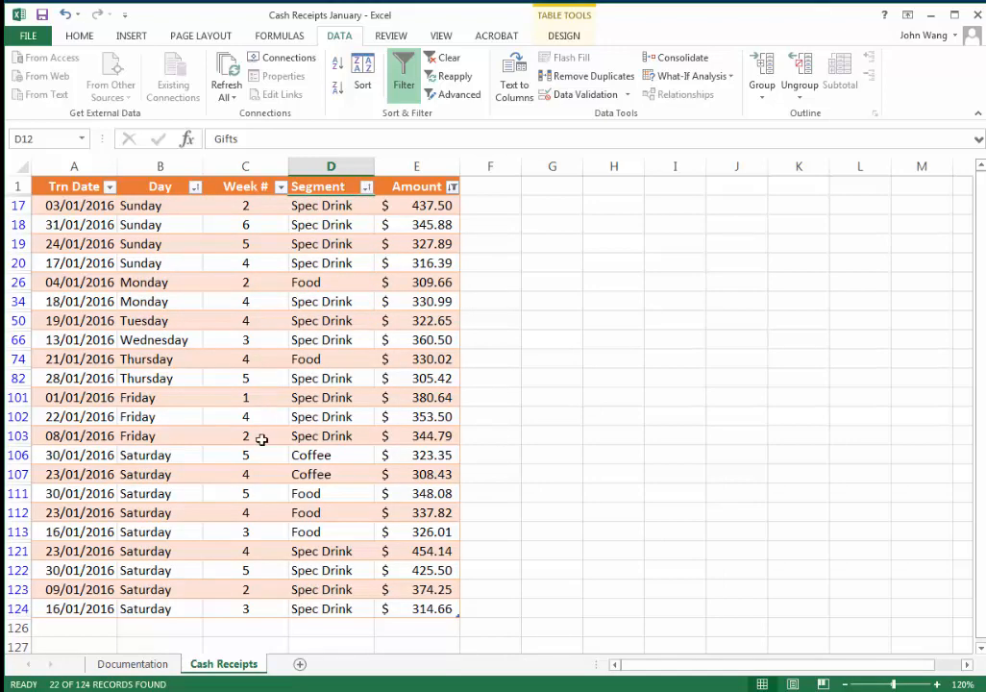
{"action": "left_click_drag", "start_coordinate": [330, 204], "coordinate": [330, 609]}
{"action": "left_click", "coordinate": [333, 398]}
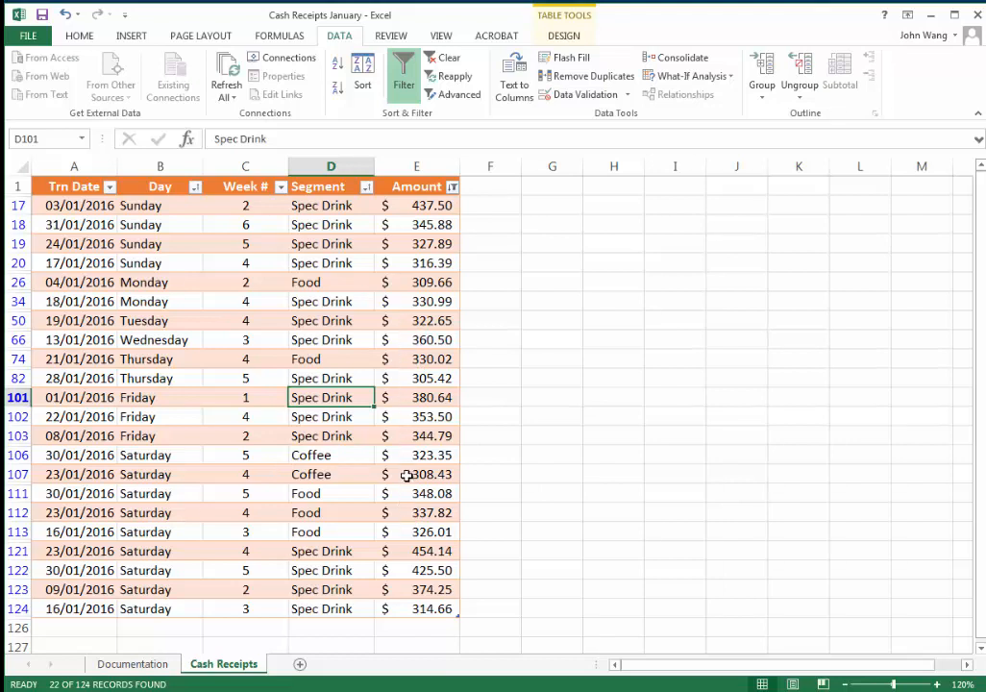
Sort the Amount column from largest to smallest and clear the remaining filter to show all records.
{"action": "left_click", "coordinate": [452, 188]}
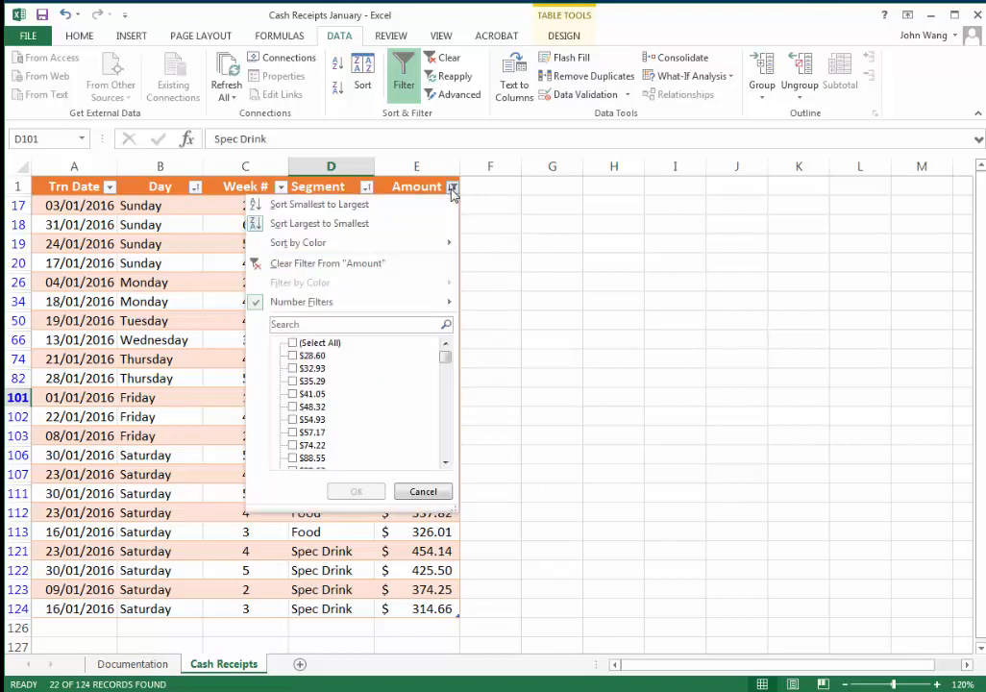
{"action": "left_click", "coordinate": [374, 225]}
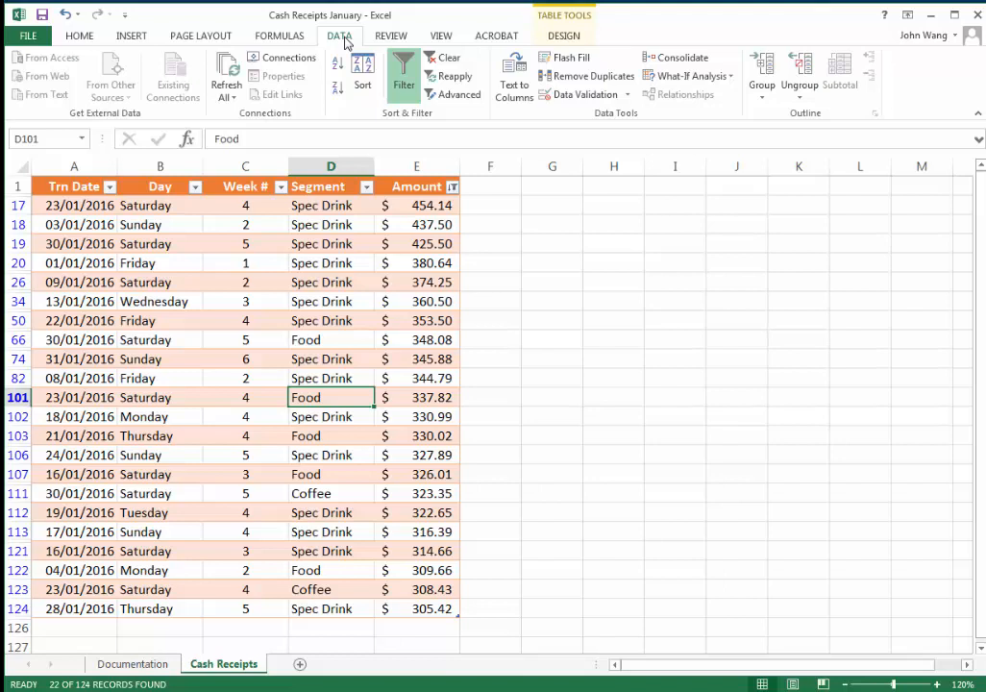
{"action": "left_click", "coordinate": [445, 63]}
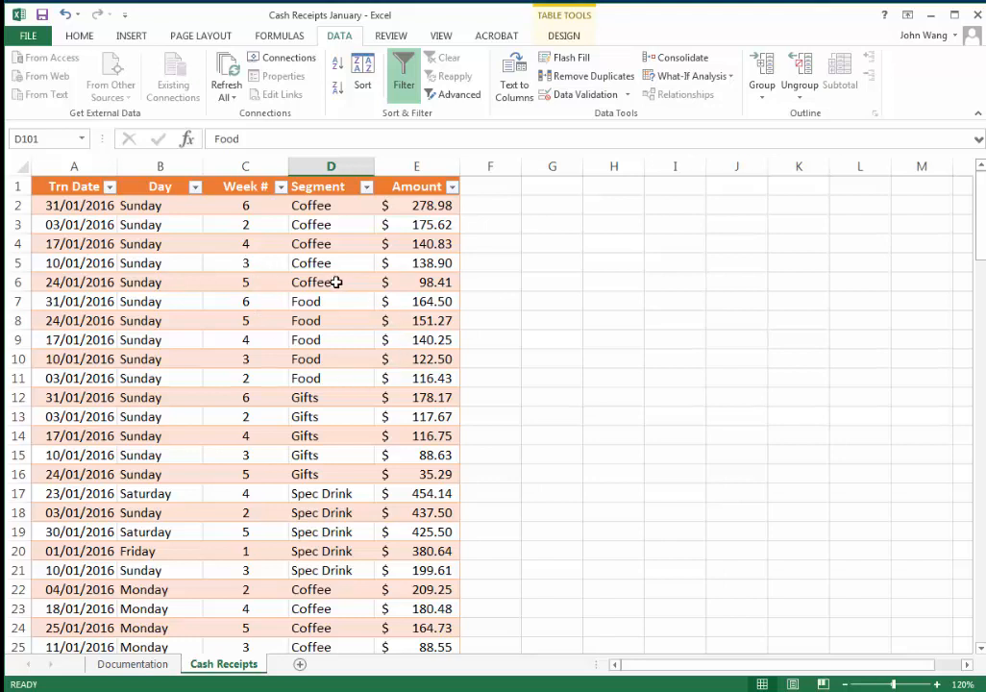
Examine the week numbers in the Week # column throughout the table.
{"action": "left_click_drag", "start_coordinate": [245, 206], "coordinate": [245, 642]}
{"action": "scroll", "coordinate": [249, 525], "scroll_direction": "down", "scroll_amount": 11}
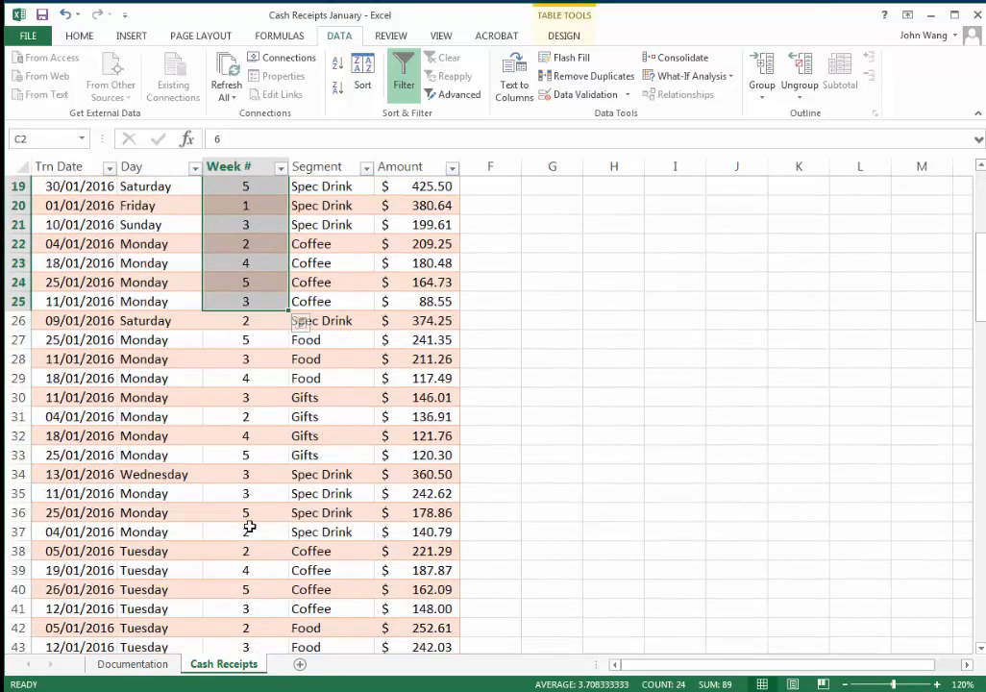
{"action": "scroll", "coordinate": [249, 525], "scroll_direction": "down", "scroll_amount": 6}
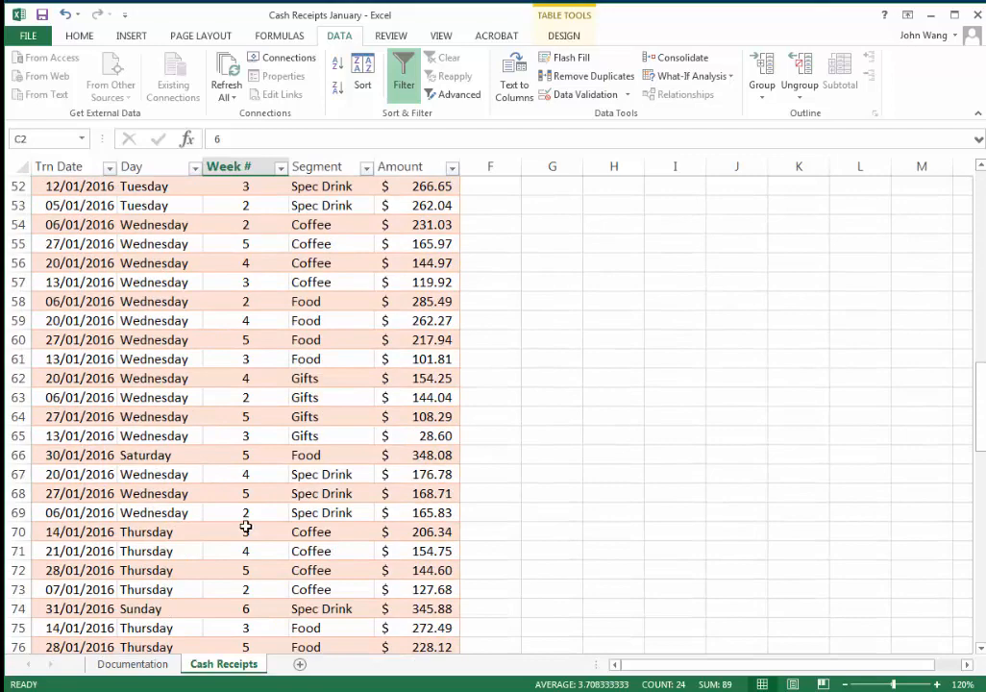
{"action": "scroll", "coordinate": [247, 526], "scroll_direction": "up", "scroll_amount": 12}
{"action": "scroll", "coordinate": [246, 527], "scroll_direction": "up", "scroll_amount": 5}
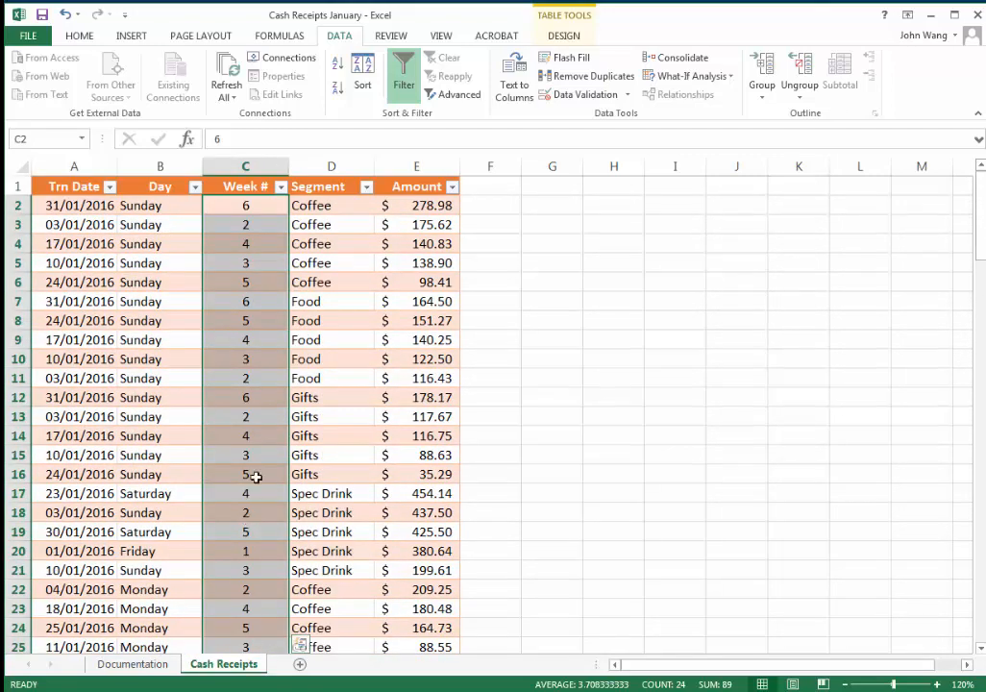
{"action": "left_click", "coordinate": [262, 283]}
{"action": "left_click", "coordinate": [259, 204]}
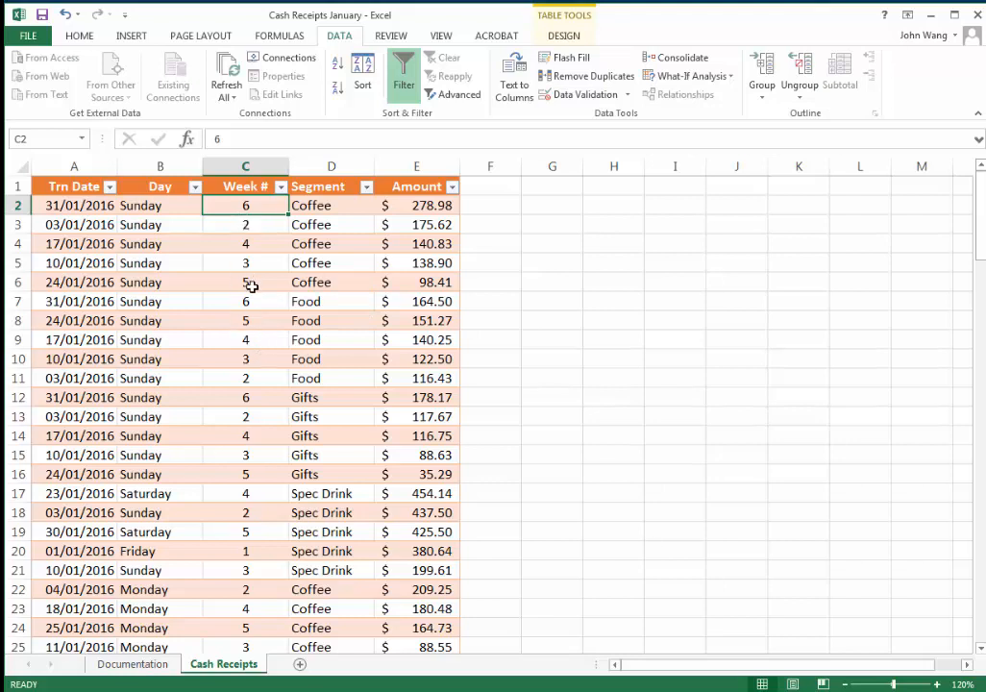
Insert a slicer for the Week # field of the January cash receipts table.
{"action": "left_click", "coordinate": [567, 38]}
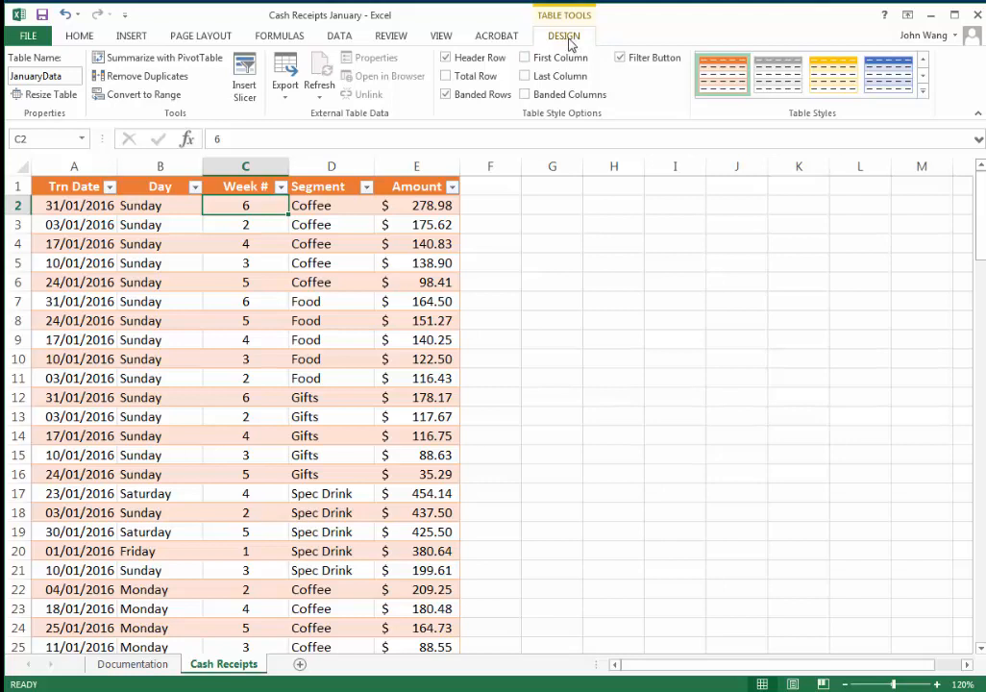
{"action": "left_click", "coordinate": [248, 79]}
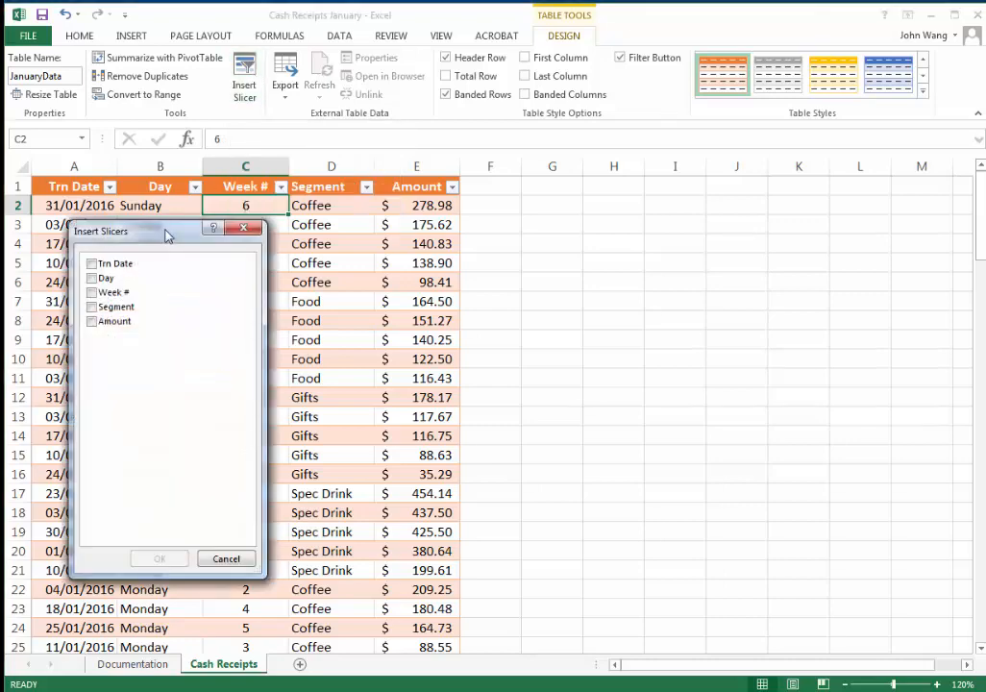
{"action": "left_click_drag", "start_coordinate": [166, 235], "coordinate": [527, 233]}
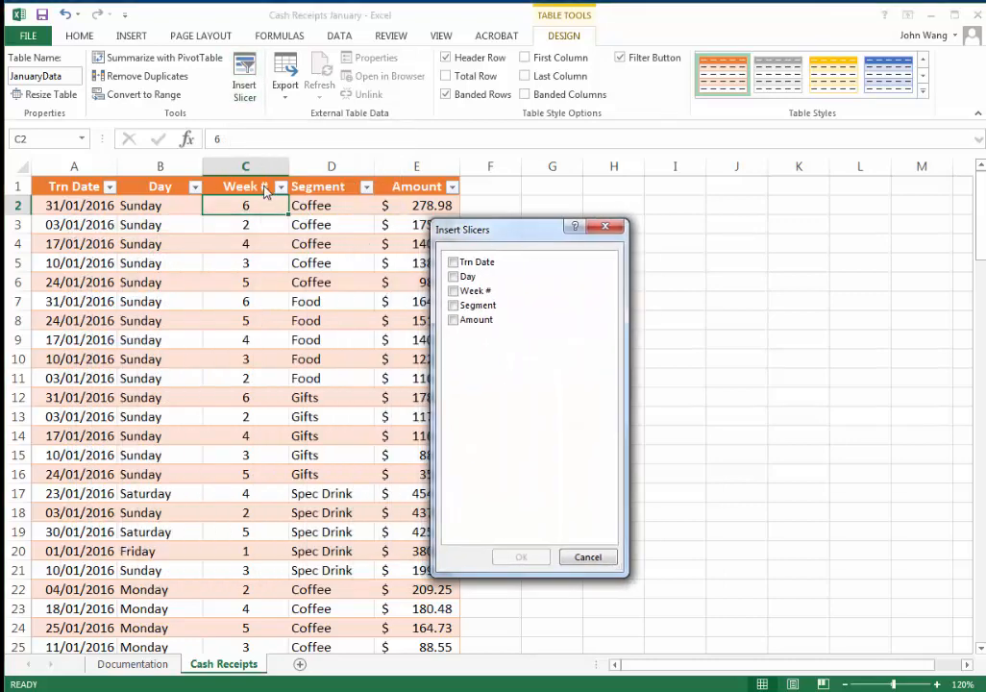
{"action": "left_click", "coordinate": [469, 293]}
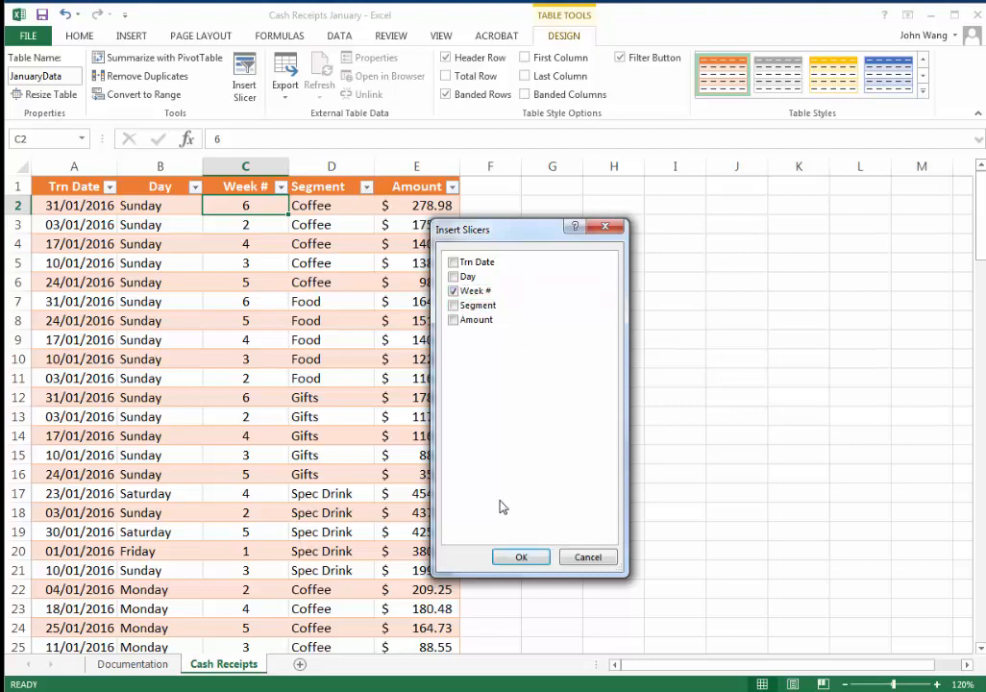
{"action": "left_click", "coordinate": [521, 557]}
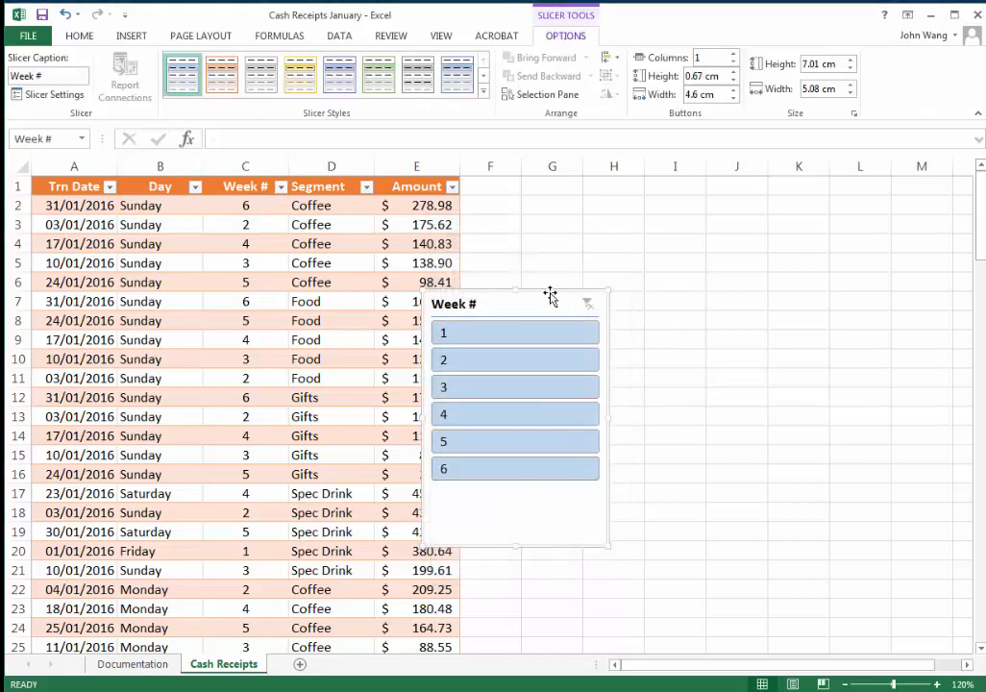
Place the Week # slicer beside the table over columns G to I and apply the dark orange slicer style.
{"action": "left_click_drag", "start_coordinate": [552, 296], "coordinate": [623, 202]}
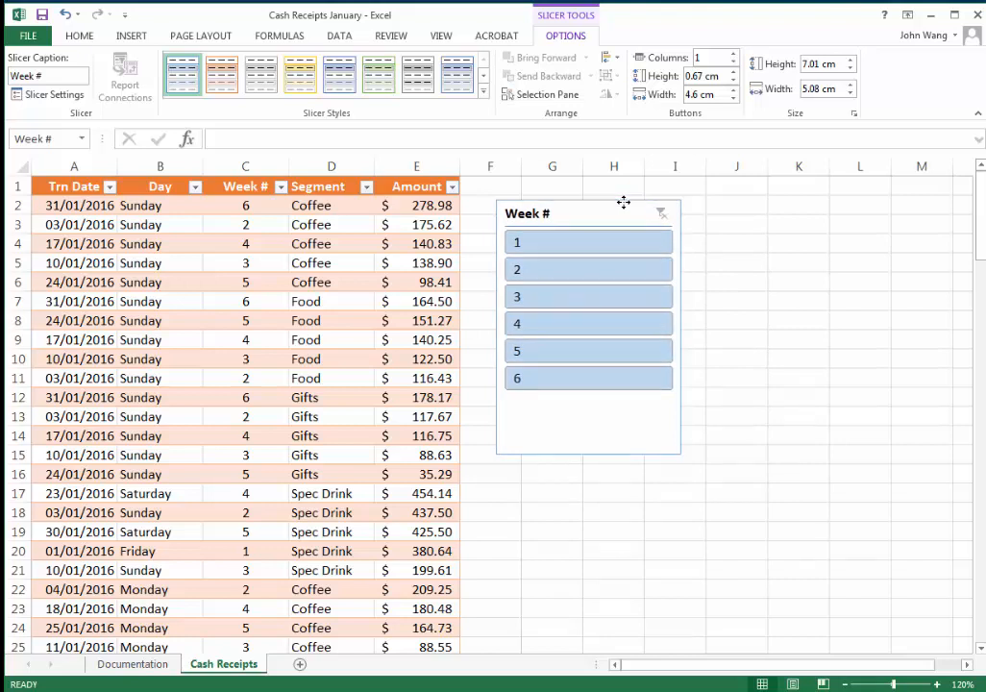
{"action": "left_click_drag", "start_coordinate": [623, 202], "coordinate": [647, 182]}
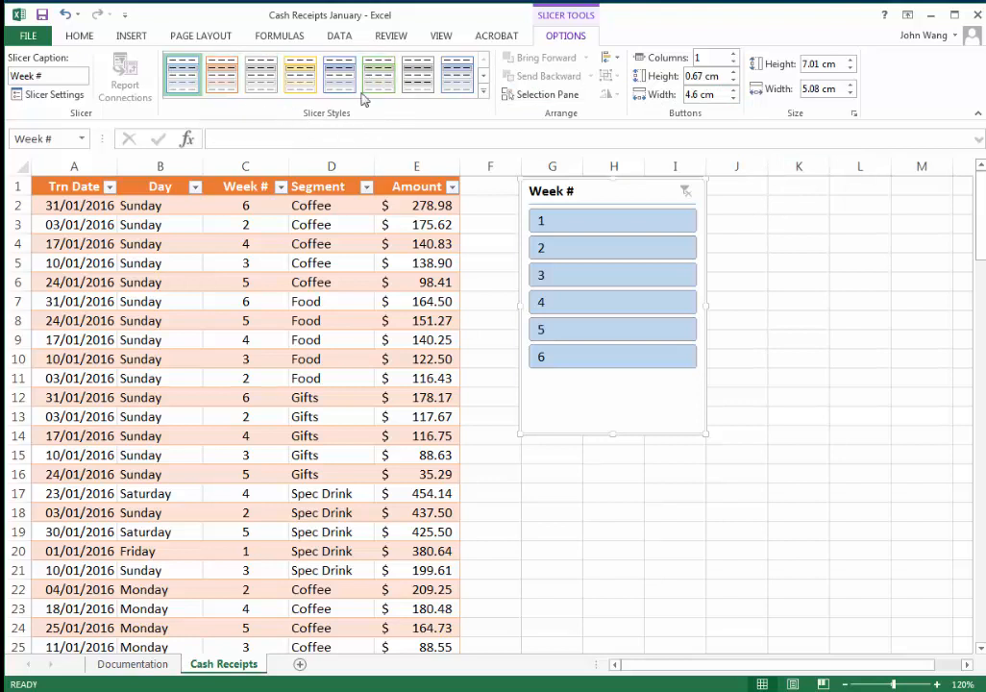
{"action": "left_click", "coordinate": [486, 100]}
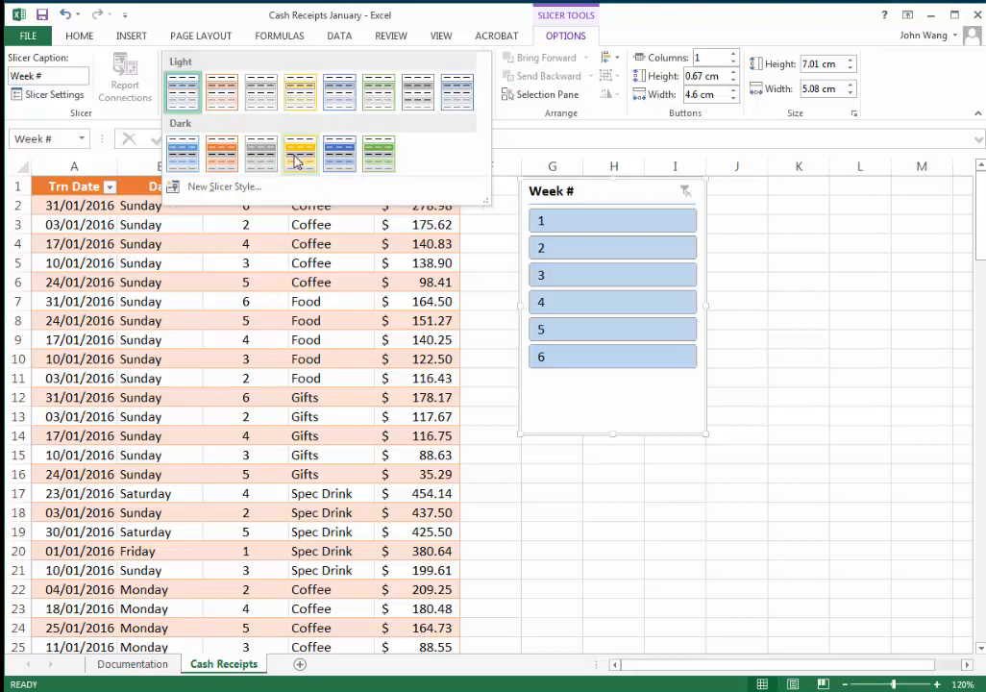
{"action": "left_click", "coordinate": [230, 165]}
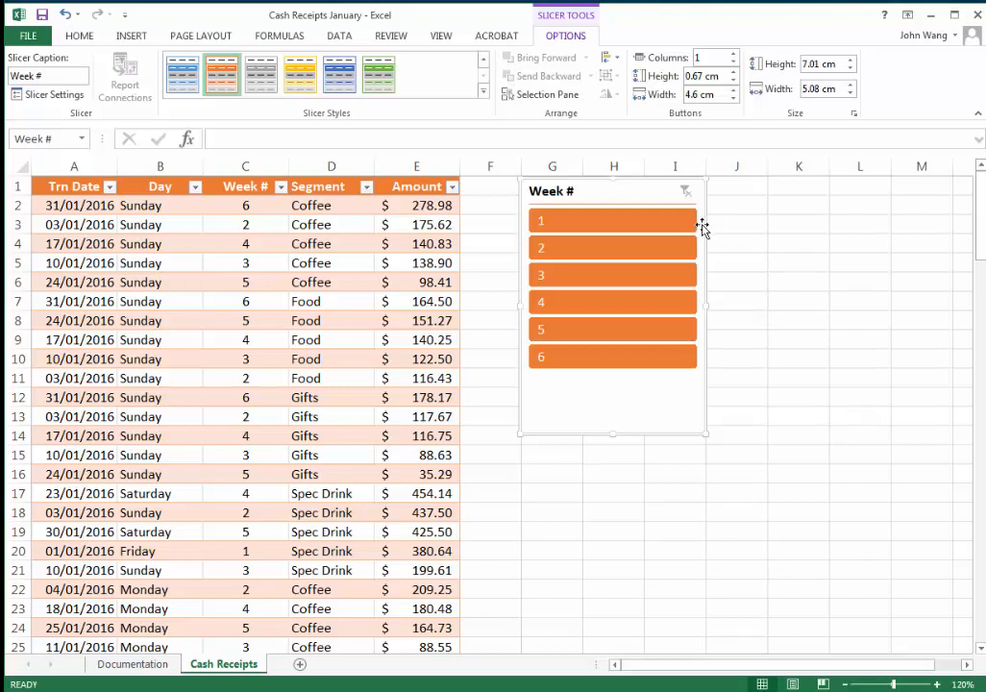
Filter the table with the Week # slicer to week 1 and add week 5 to the selection.
{"action": "left_click", "coordinate": [593, 226]}
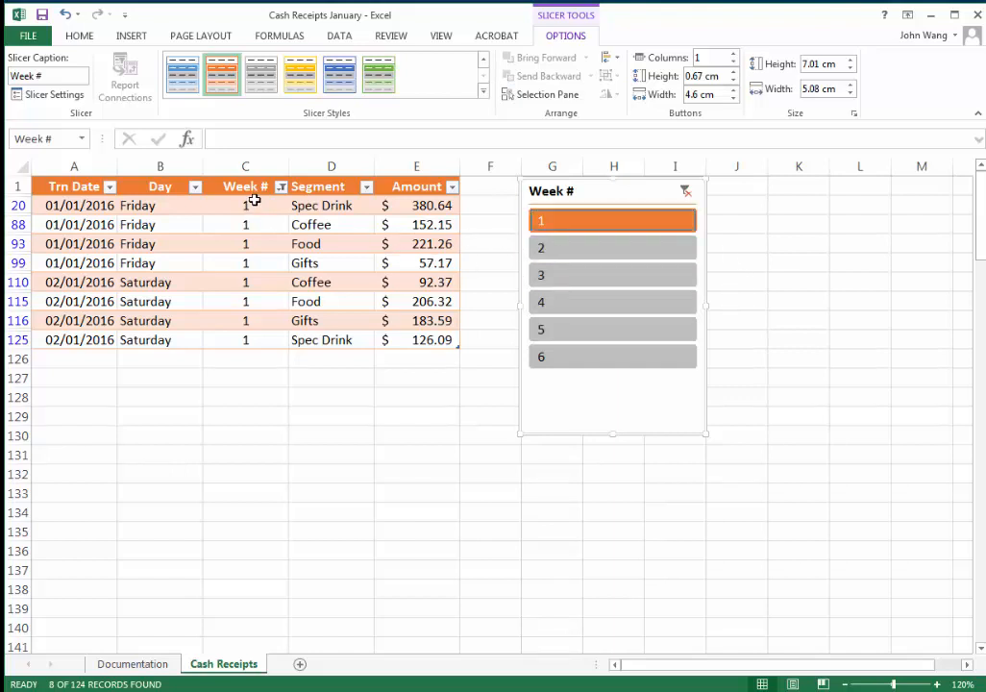
{"action": "left_click_drag", "start_coordinate": [253, 200], "coordinate": [256, 336]}
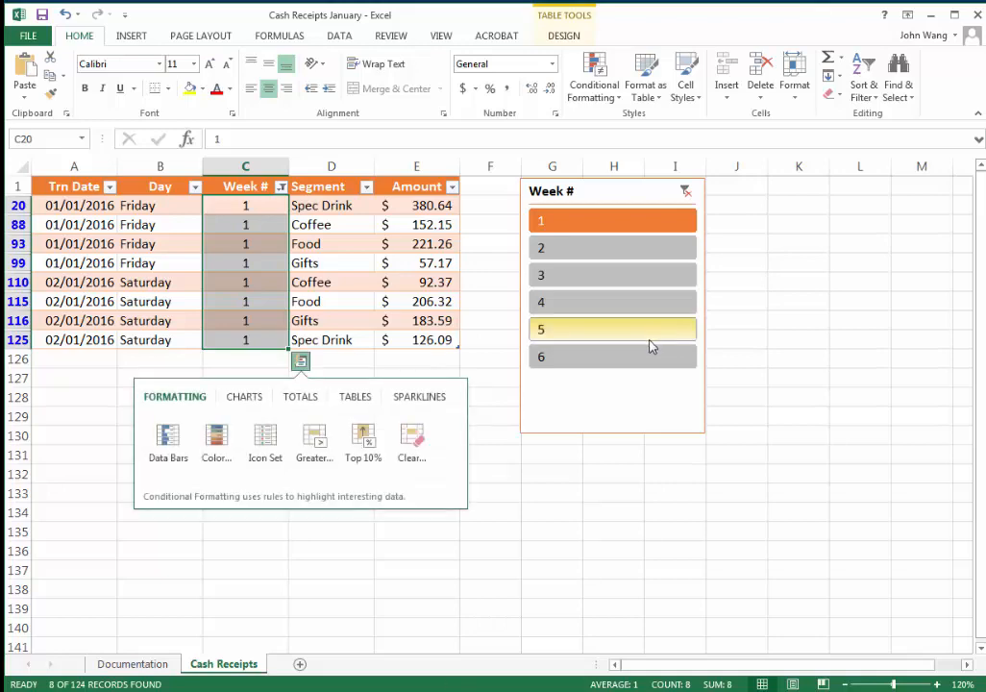
{"action": "left_click", "coordinate": [634, 344], "text": "ctrl"}
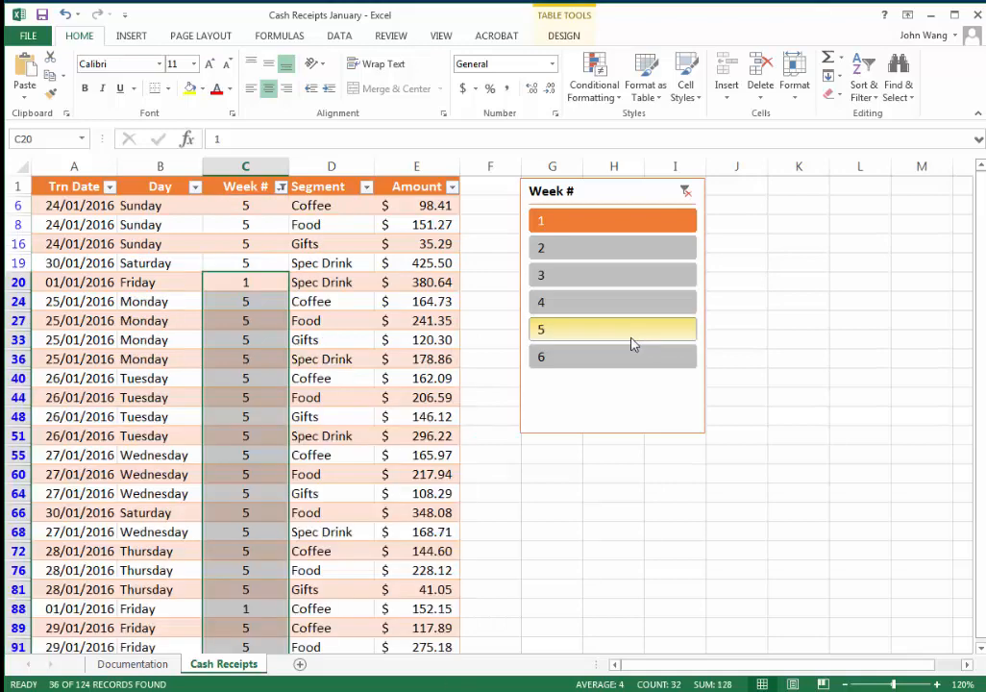
{"action": "left_click", "coordinate": [404, 358]}
{"action": "scroll", "coordinate": [395, 361], "scroll_direction": "down", "scroll_amount": 5}
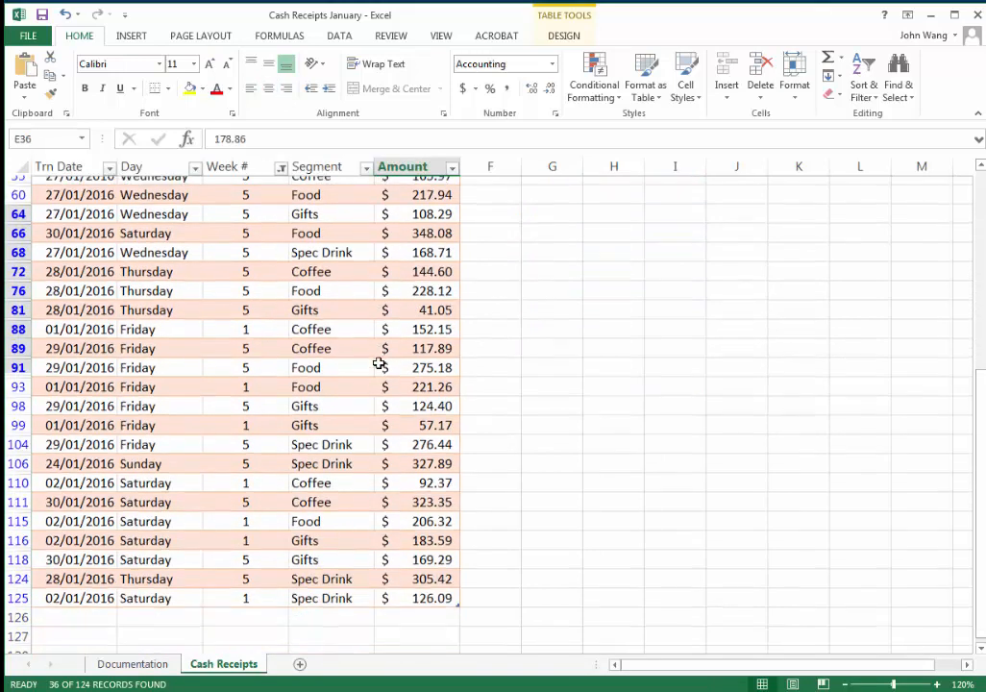
{"action": "scroll", "coordinate": [380, 363], "scroll_direction": "up", "scroll_amount": 5}
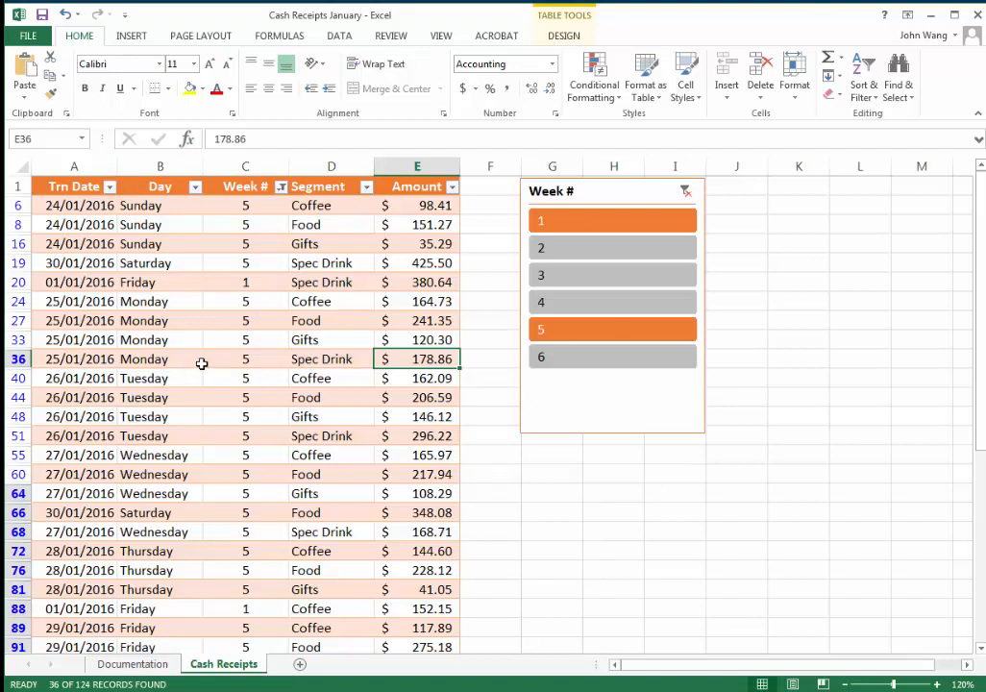
Clear the Week # slicer filter to show the records of all weeks.
{"action": "left_click", "coordinate": [683, 194]}
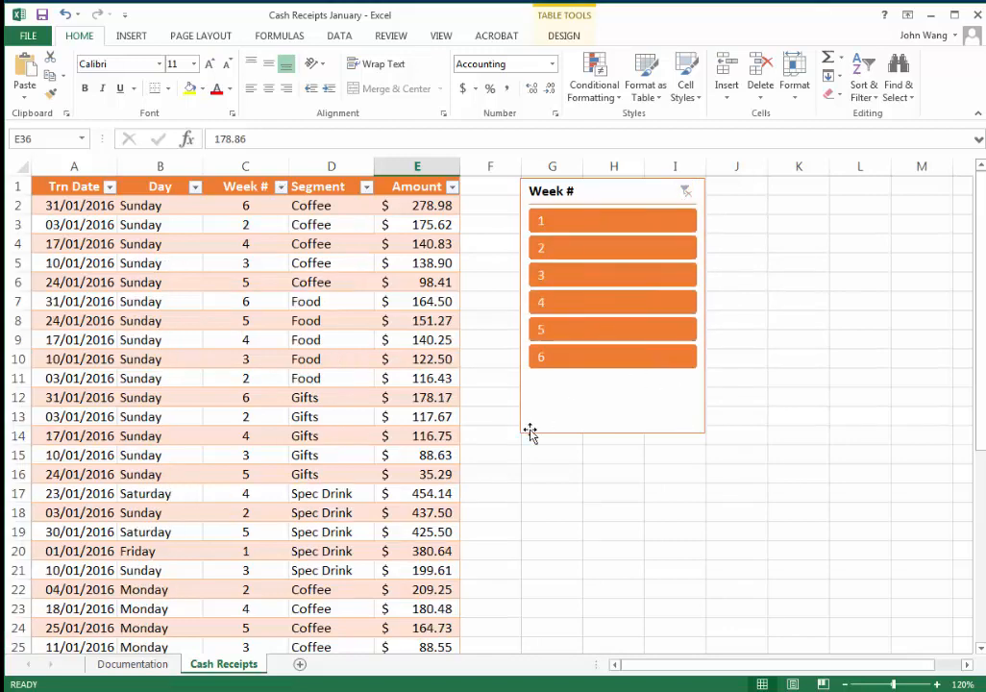
{"action": "scroll", "coordinate": [193, 382], "scroll_direction": "down", "scroll_amount": 8}
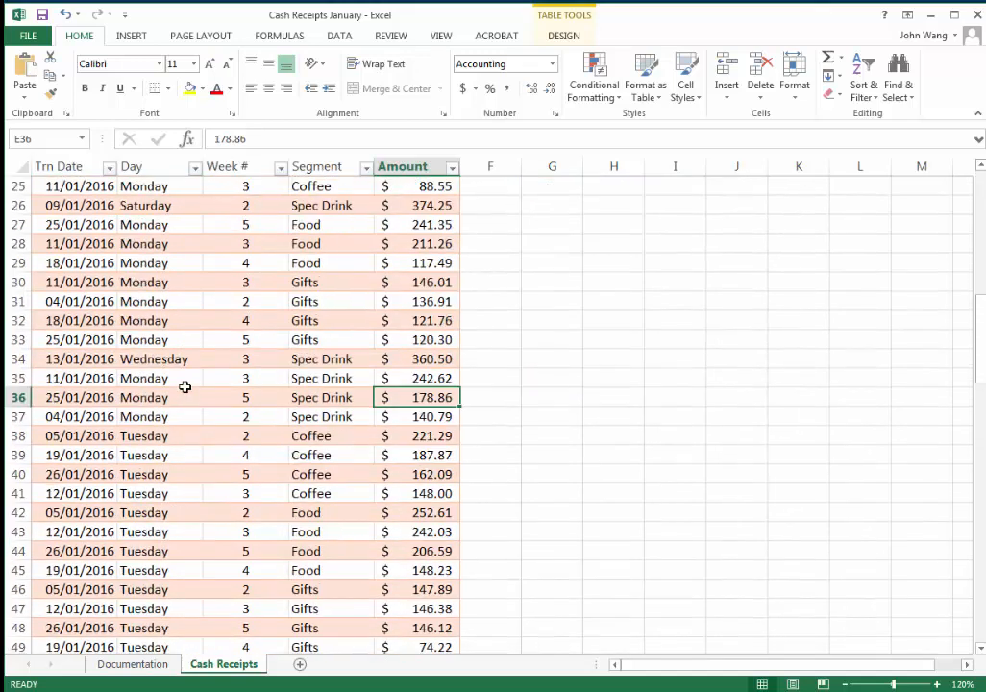
{"action": "scroll", "coordinate": [185, 387], "scroll_direction": "up", "scroll_amount": 8}
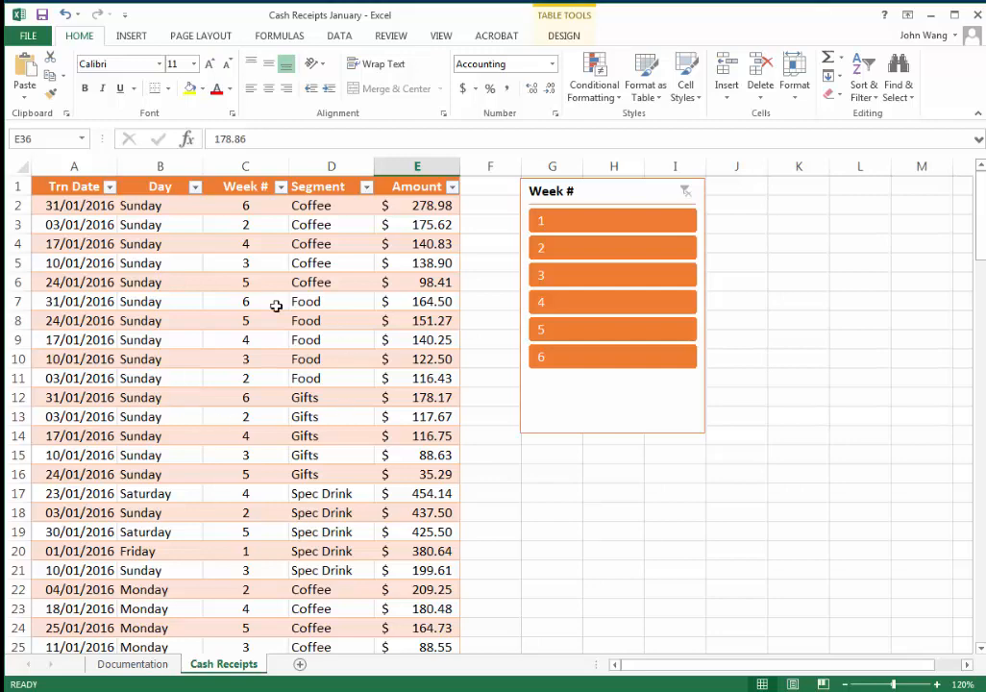
Add a total row beneath the last record of the January cash receipts table.
{"action": "scroll", "coordinate": [276, 308], "scroll_direction": "down", "scroll_amount": 1}
{"action": "scroll", "coordinate": [276, 308], "scroll_direction": "down", "scroll_amount": 20}
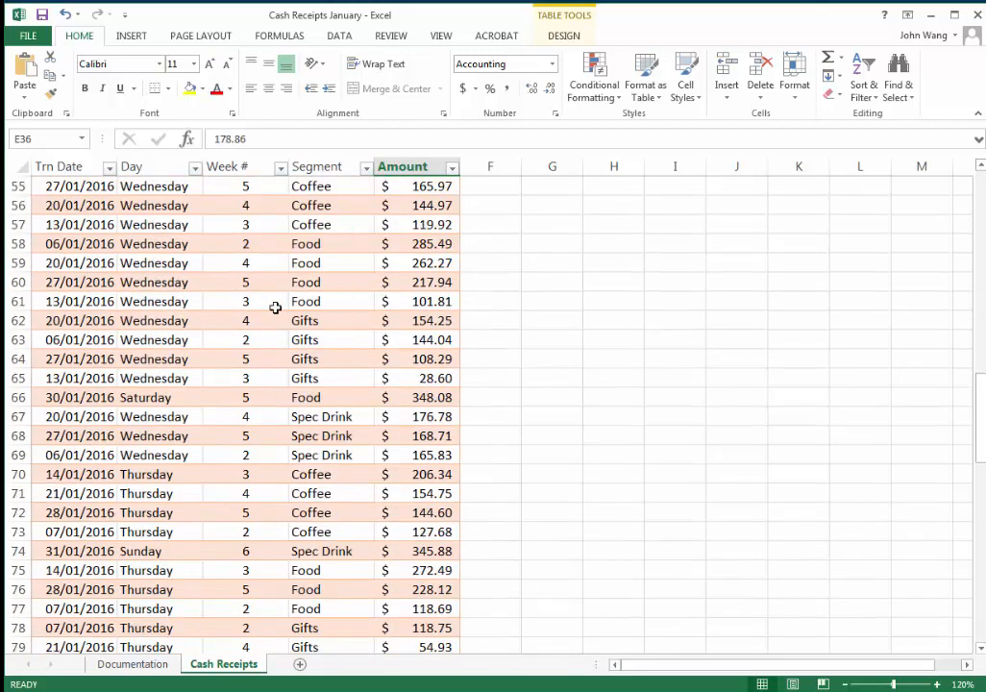
{"action": "scroll", "coordinate": [276, 307], "scroll_direction": "down", "scroll_amount": 13}
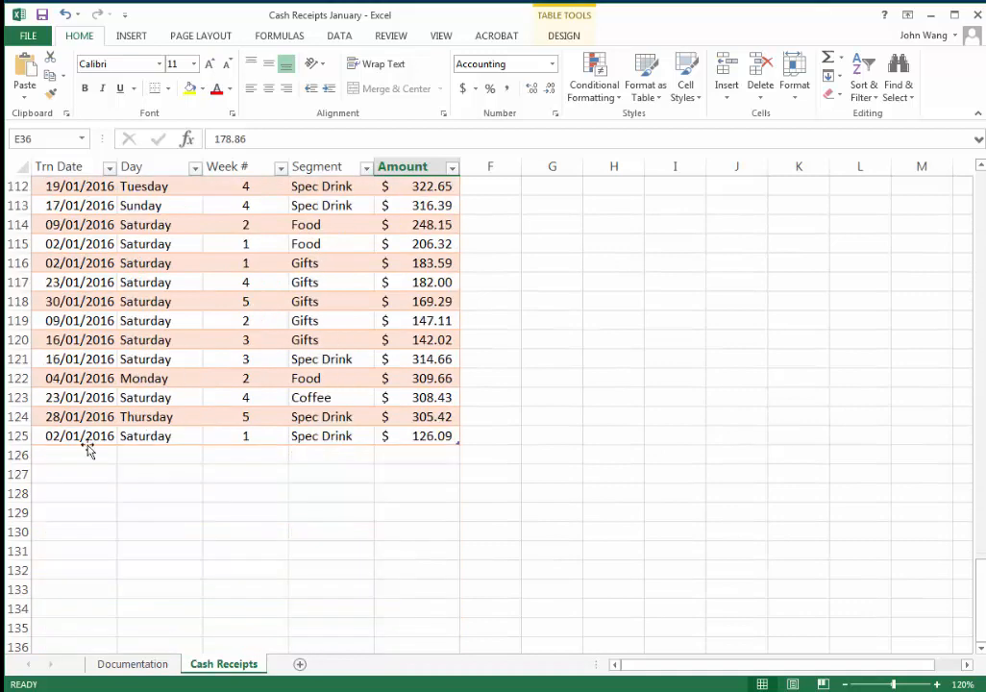
{"action": "left_click", "coordinate": [71, 454]}
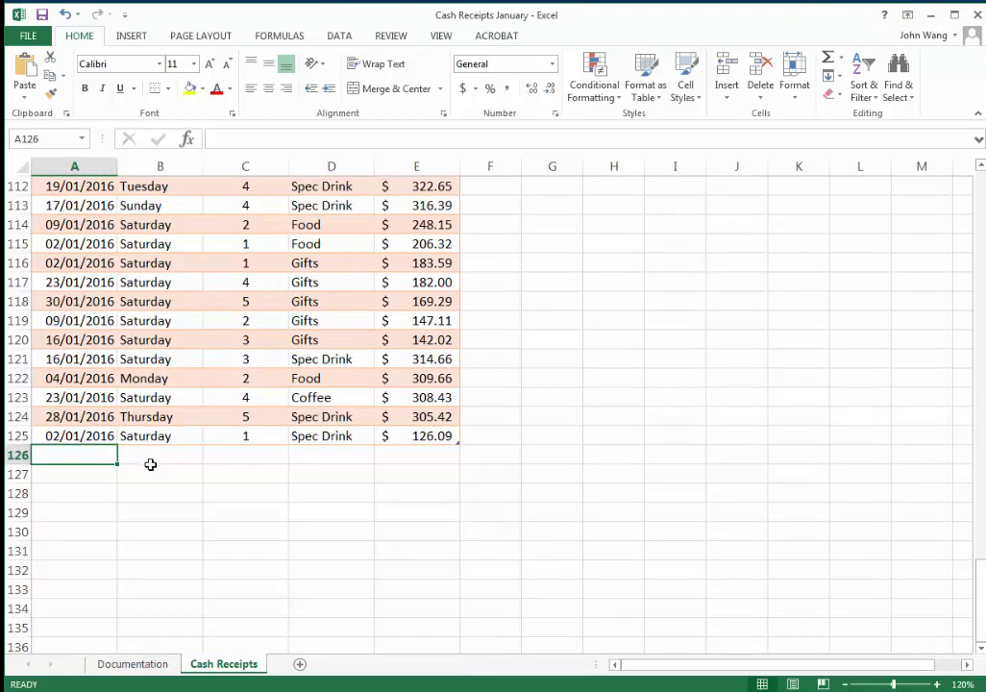
{"action": "left_click", "coordinate": [159, 459]}
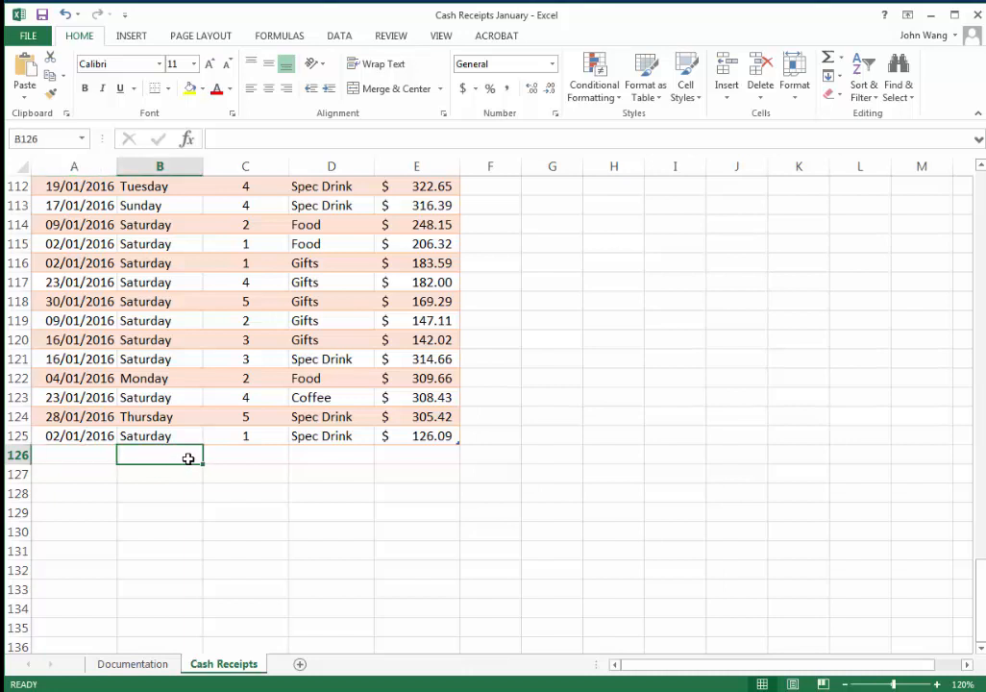
{"action": "left_click", "coordinate": [213, 459]}
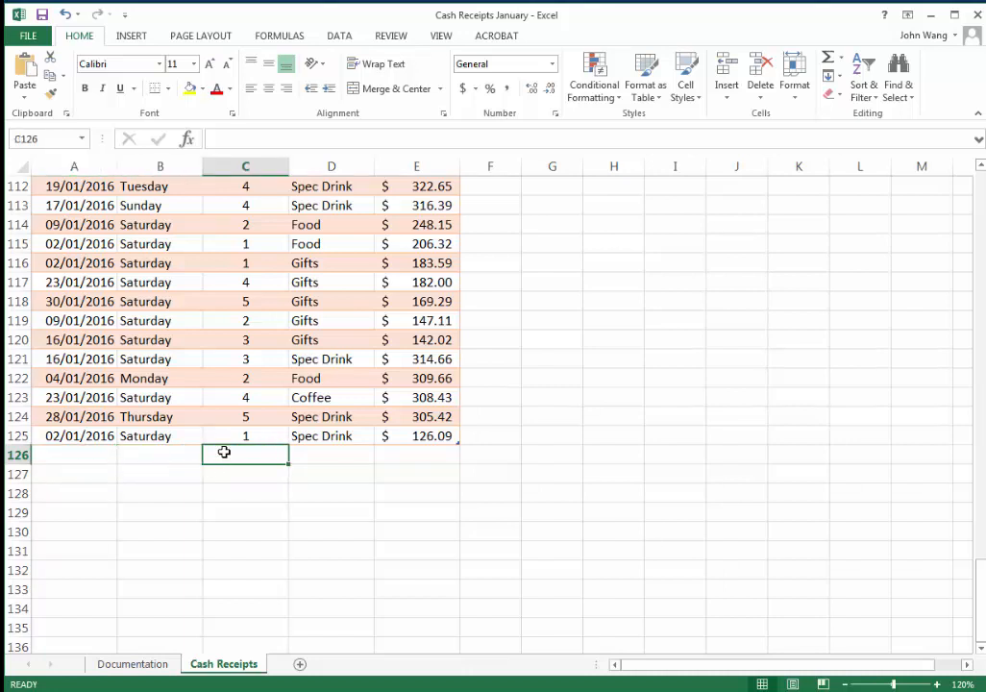
{"action": "left_click", "coordinate": [223, 397]}
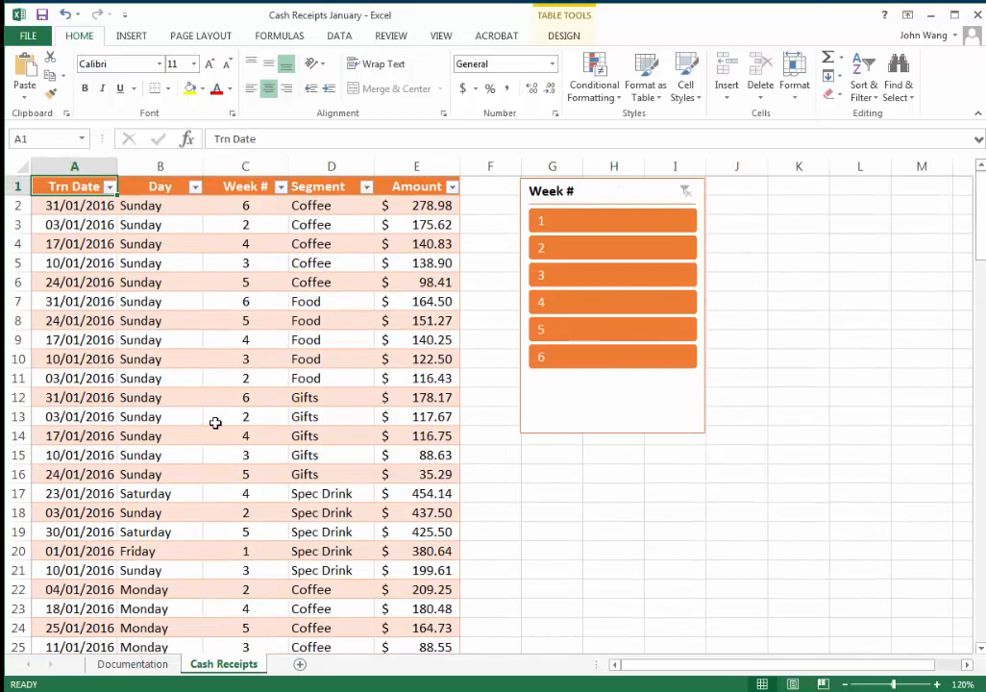
{"action": "left_click", "coordinate": [575, 36]}
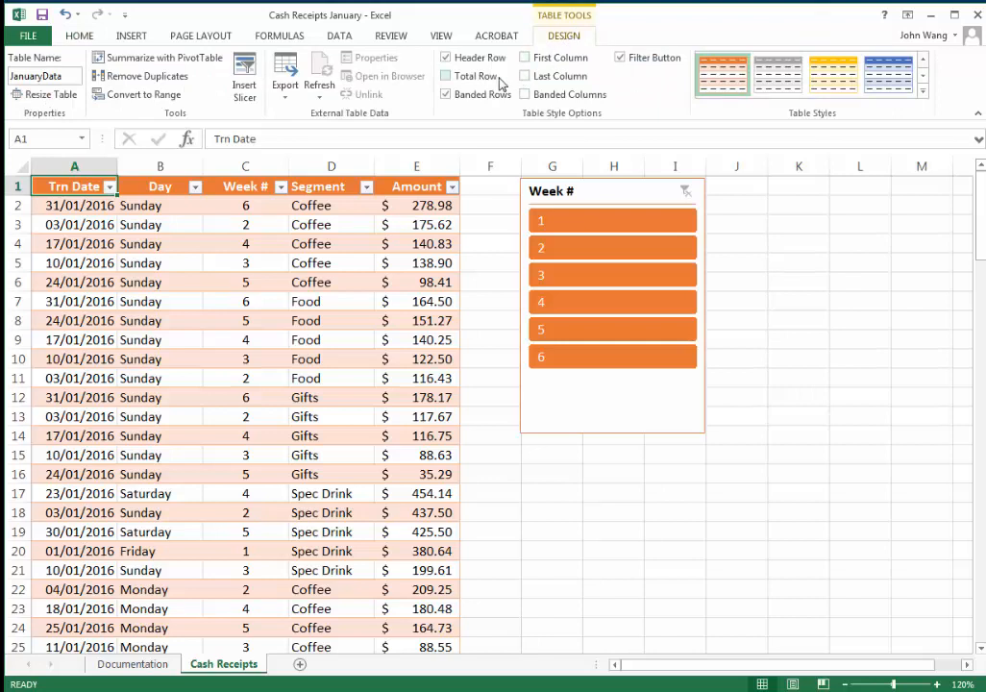
{"action": "left_click", "coordinate": [447, 76]}
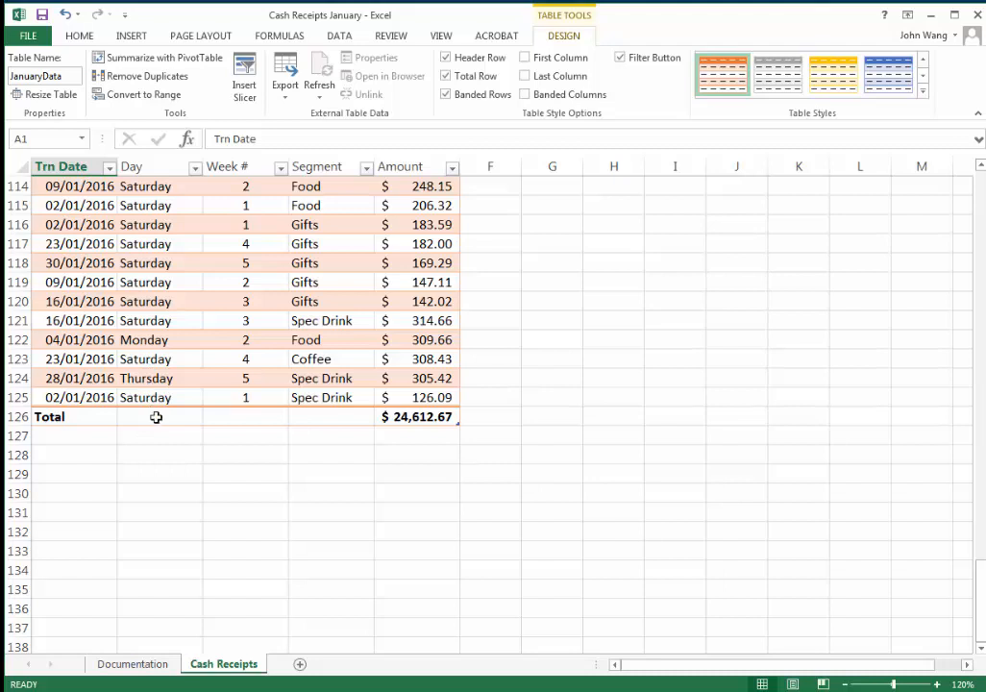
Set the Day column's cell in the total row to the Count function.
{"action": "left_click", "coordinate": [156, 417]}
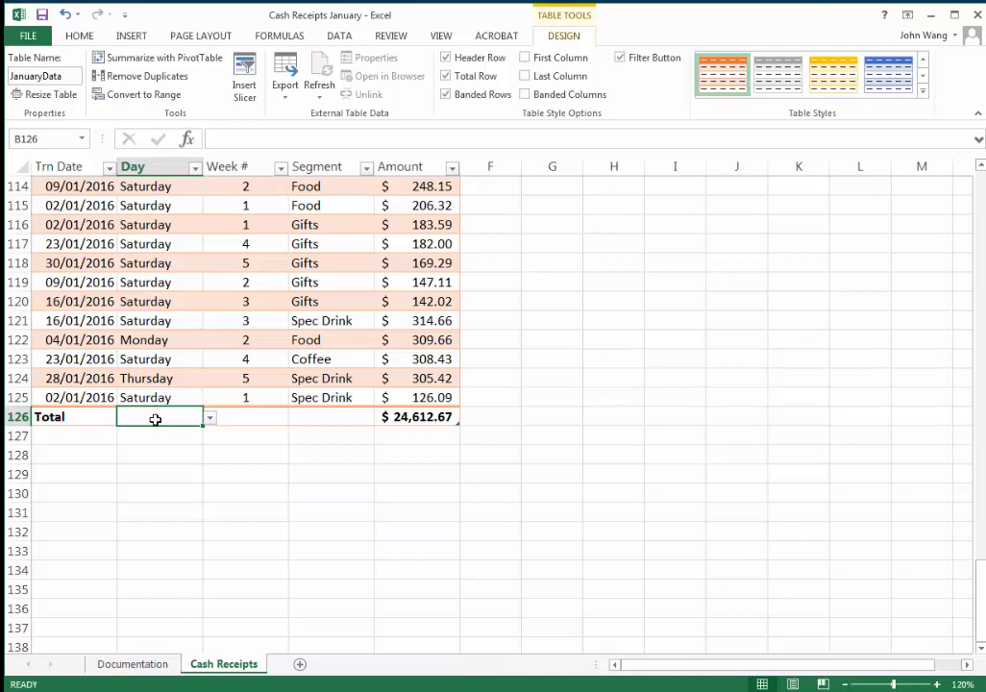
{"action": "left_click", "coordinate": [210, 418]}
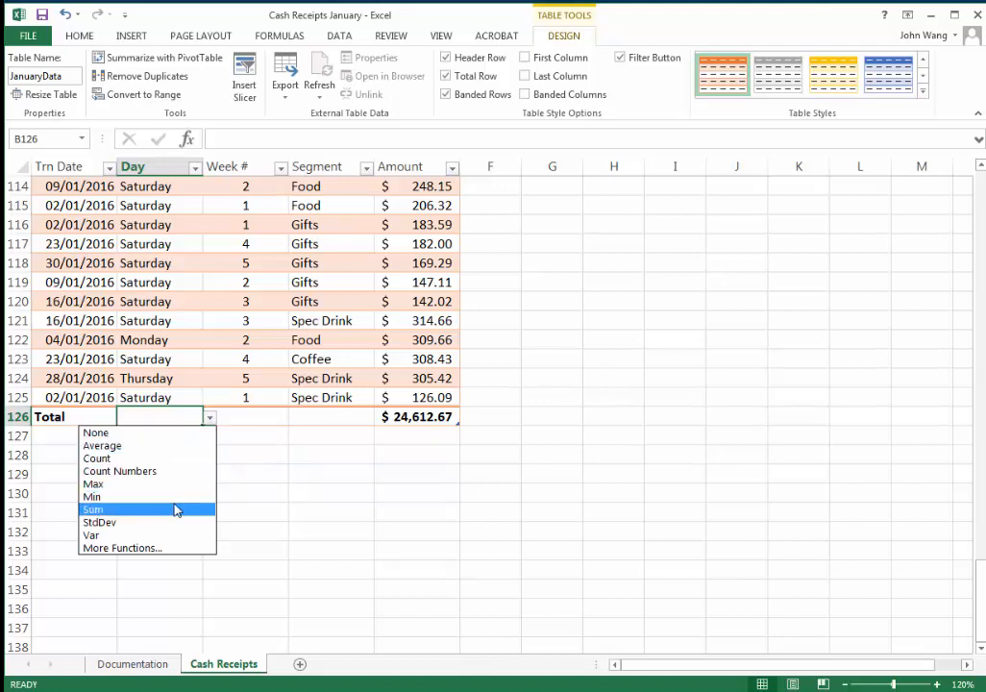
{"action": "left_click", "coordinate": [154, 460]}
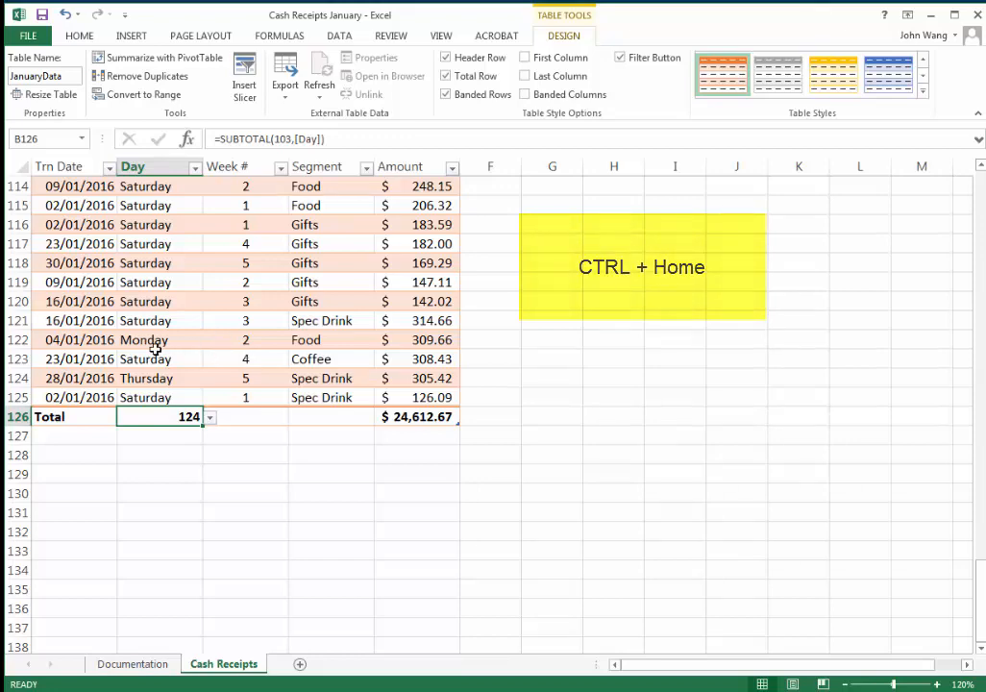
Filter the table to weeks 2, 3, 4 and 5 with the Week # slicer and check the total row.
{"action": "key", "text": "ctrl+Home"}
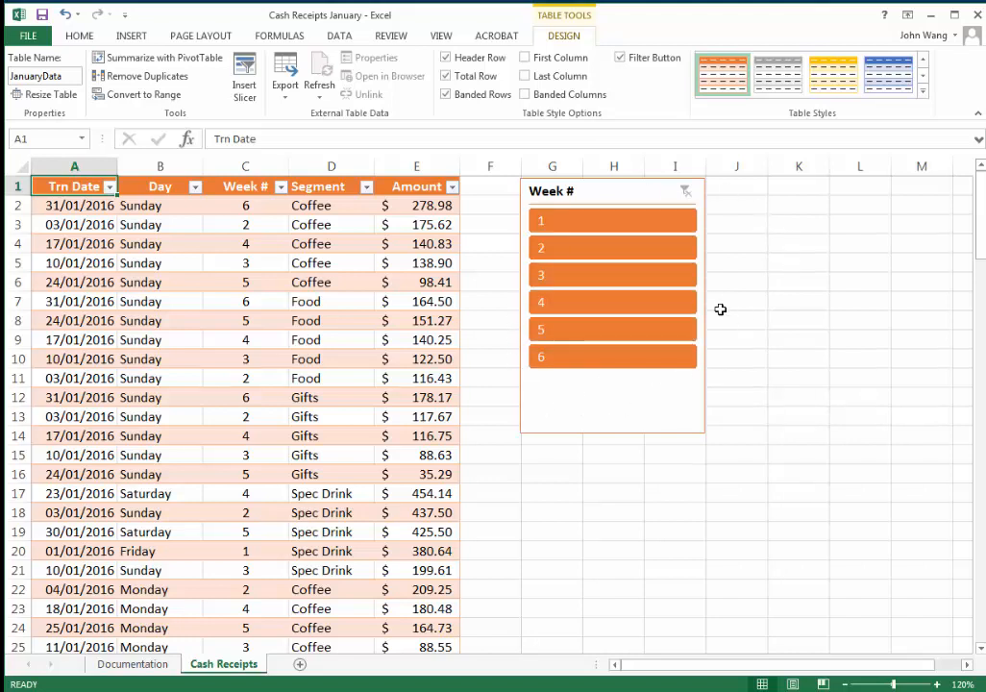
{"action": "left_click", "coordinate": [632, 250]}
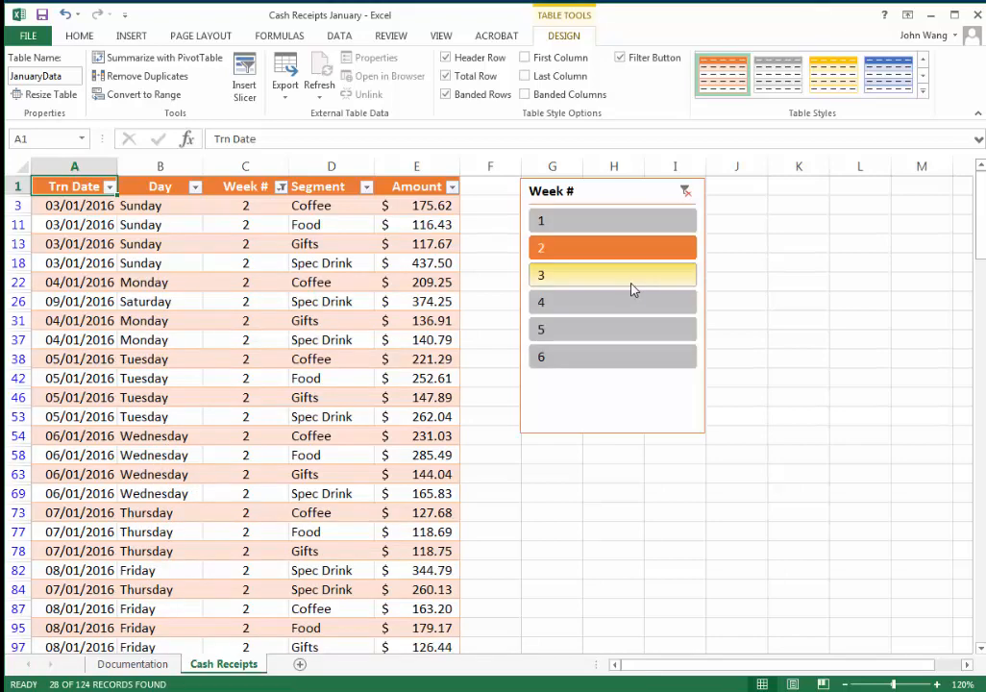
{"action": "left_click", "coordinate": [629, 281], "text": "ctrl"}
{"action": "left_click", "coordinate": [606, 305], "text": "ctrl"}
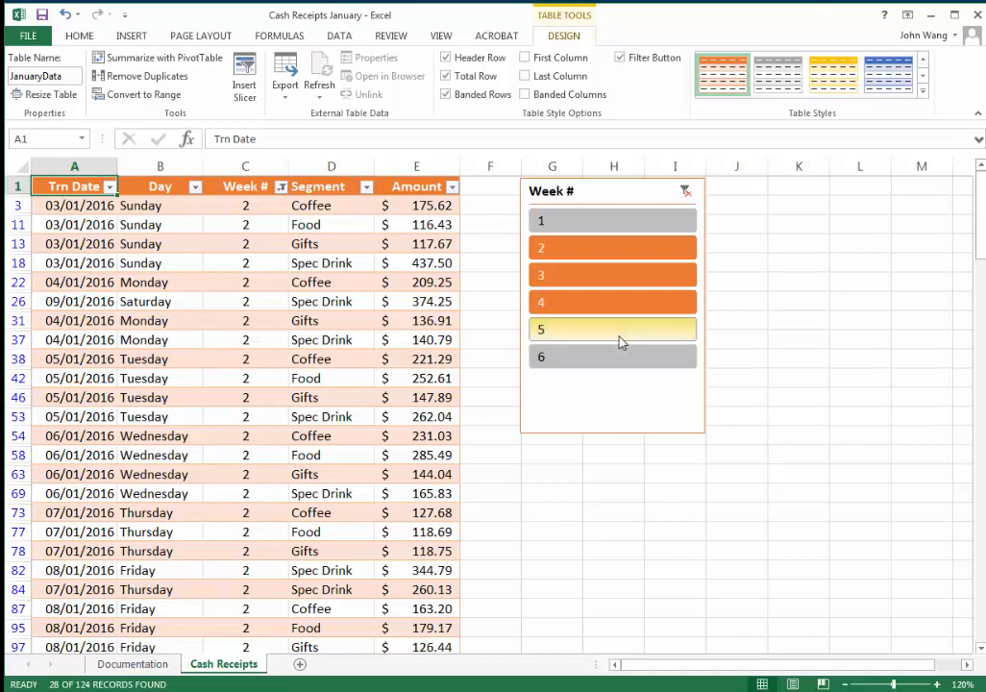
{"action": "left_click", "coordinate": [627, 339], "text": "ctrl"}
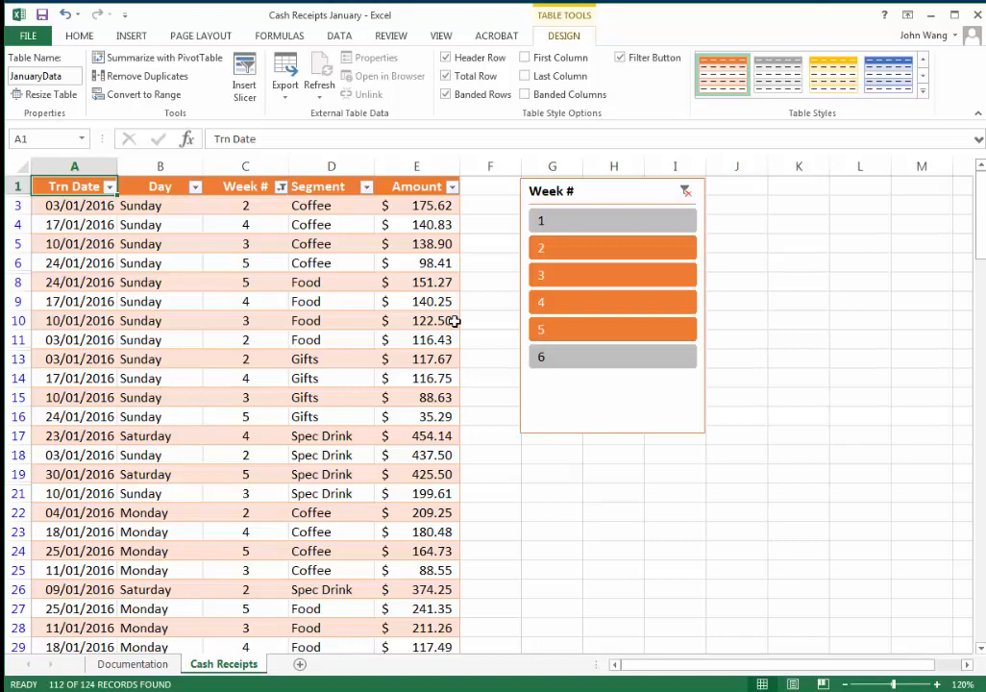
{"action": "scroll", "coordinate": [370, 293], "scroll_direction": "down", "scroll_amount": 6}
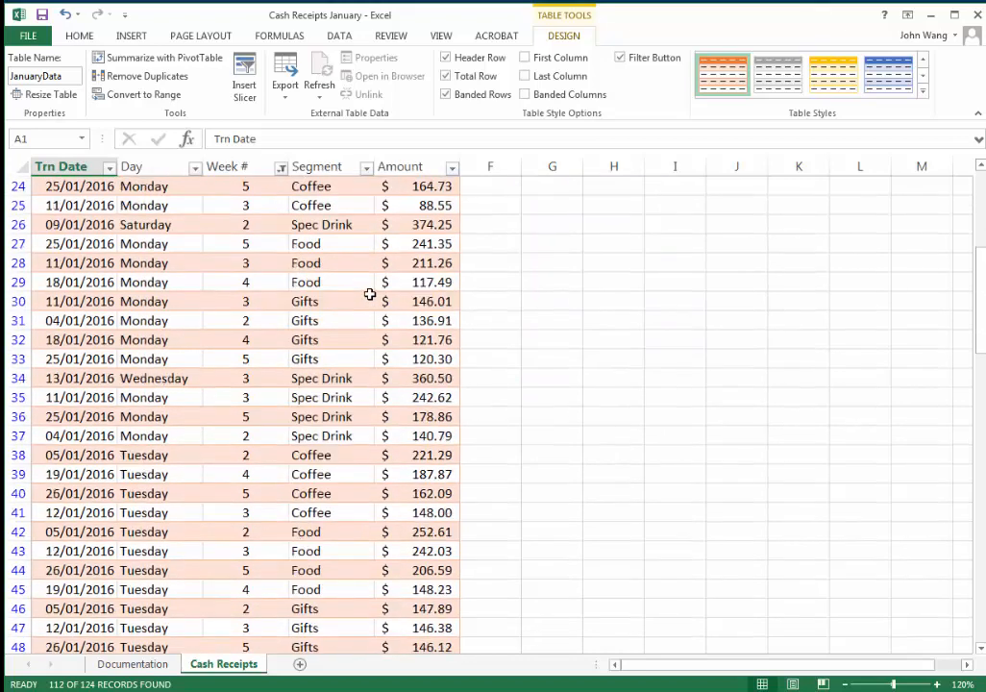
{"action": "scroll", "coordinate": [370, 293], "scroll_direction": "down", "scroll_amount": 11}
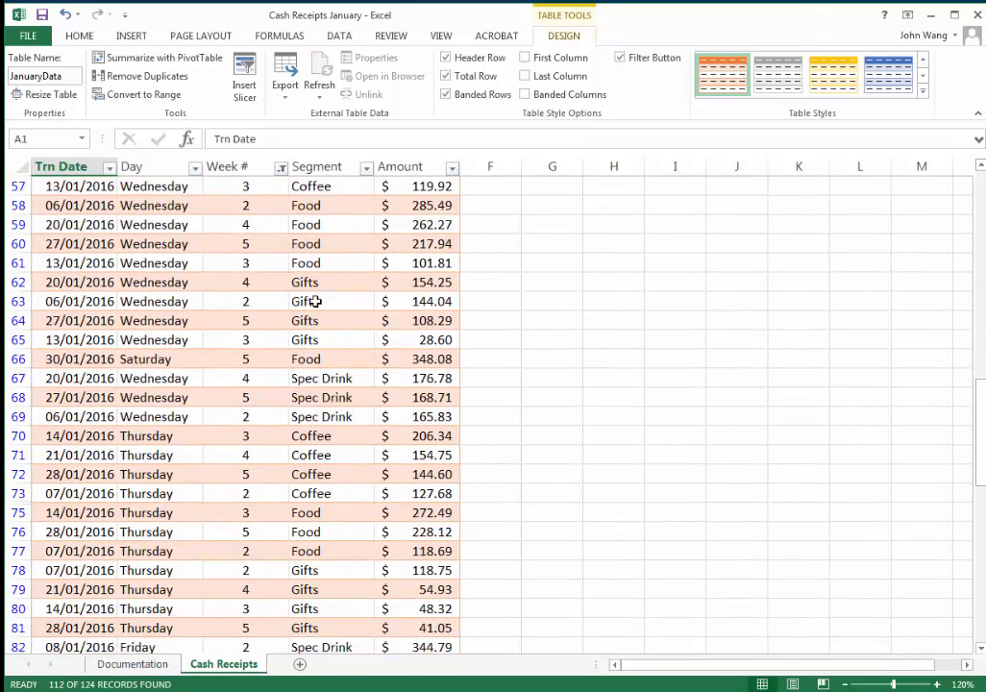
{"action": "scroll", "coordinate": [212, 285], "scroll_direction": "down", "scroll_amount": 11}
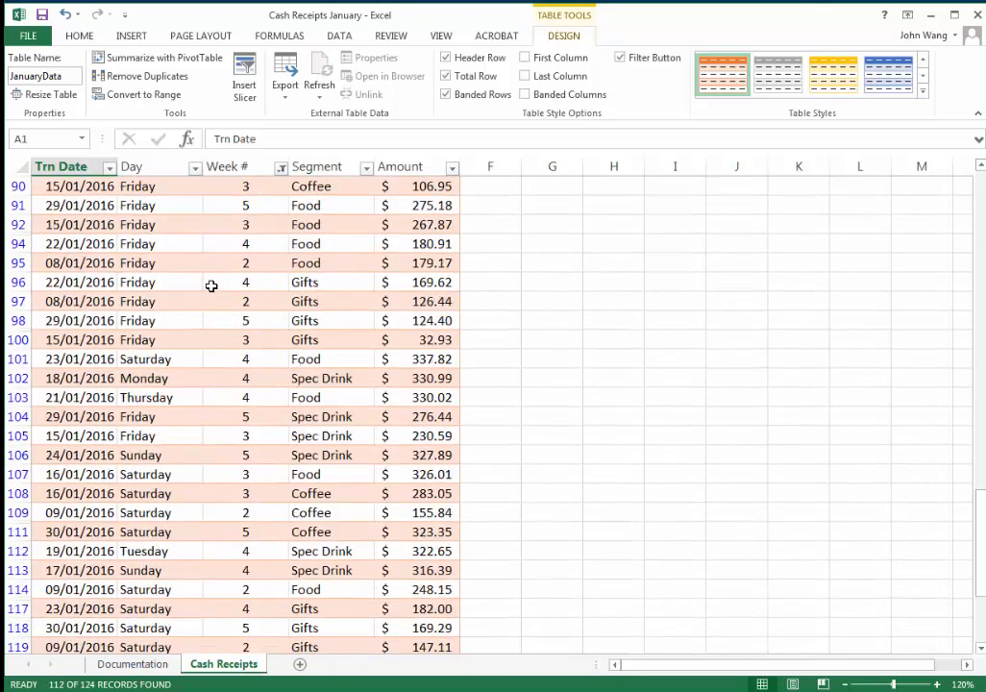
{"action": "scroll", "coordinate": [211, 285], "scroll_direction": "down", "scroll_amount": 6}
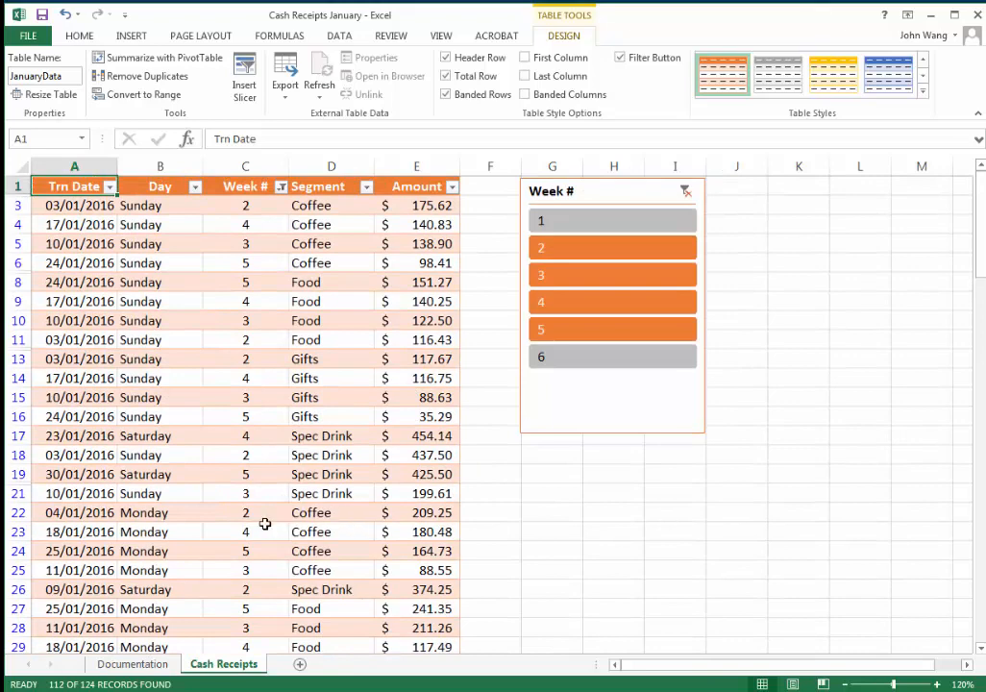
Split the worksheet window horizontally above row 28.
{"action": "left_click", "coordinate": [67, 628]}
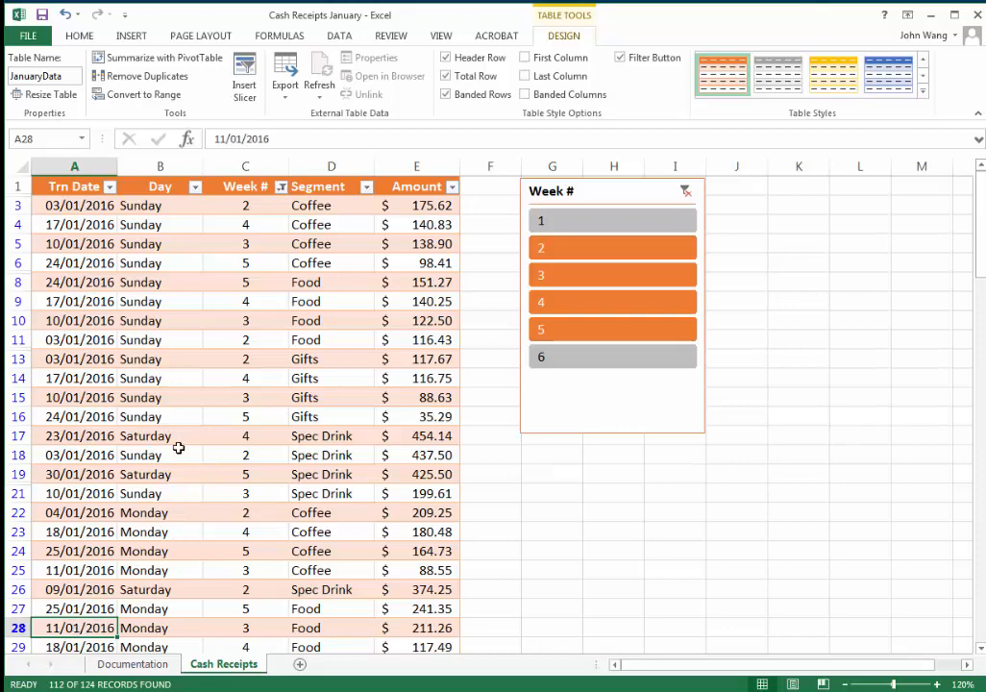
{"action": "left_click", "coordinate": [441, 39]}
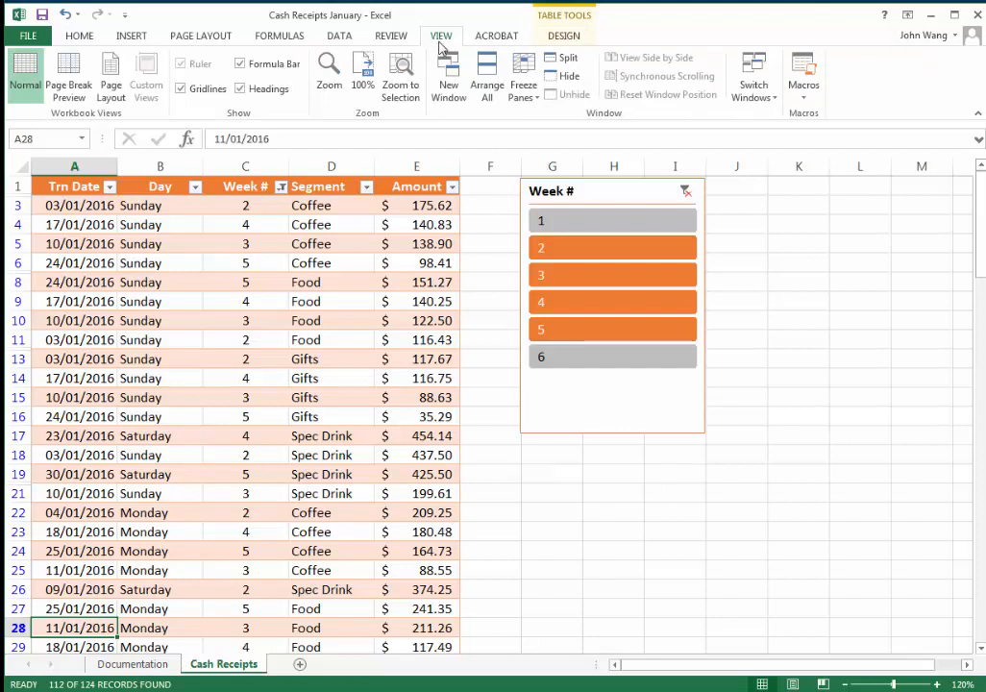
{"action": "left_click", "coordinate": [569, 60]}
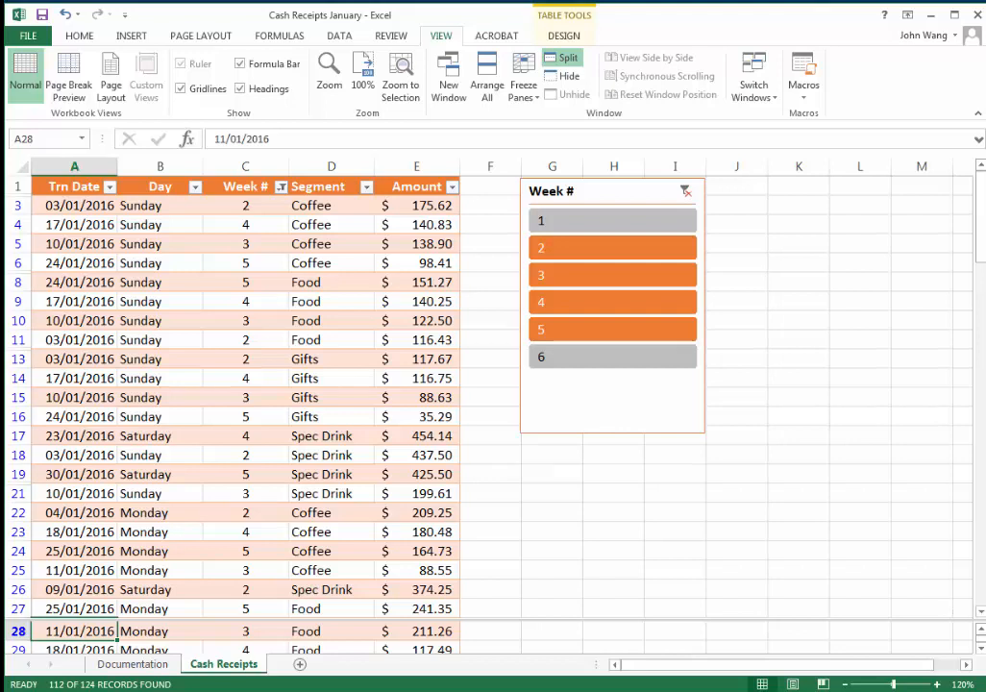
Bring the table's total row 126 into view in the lower pane of the split worksheet.
{"action": "left_click", "coordinate": [981, 644]}
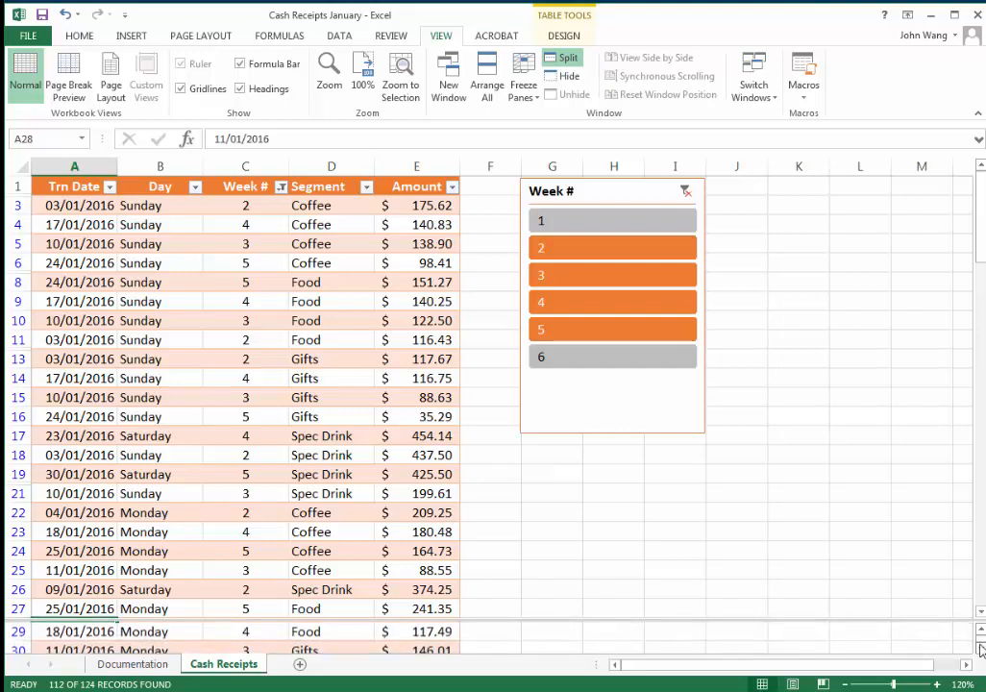
{"action": "left_click", "coordinate": [980, 644]}
{"action": "left_click", "coordinate": [980, 644]}
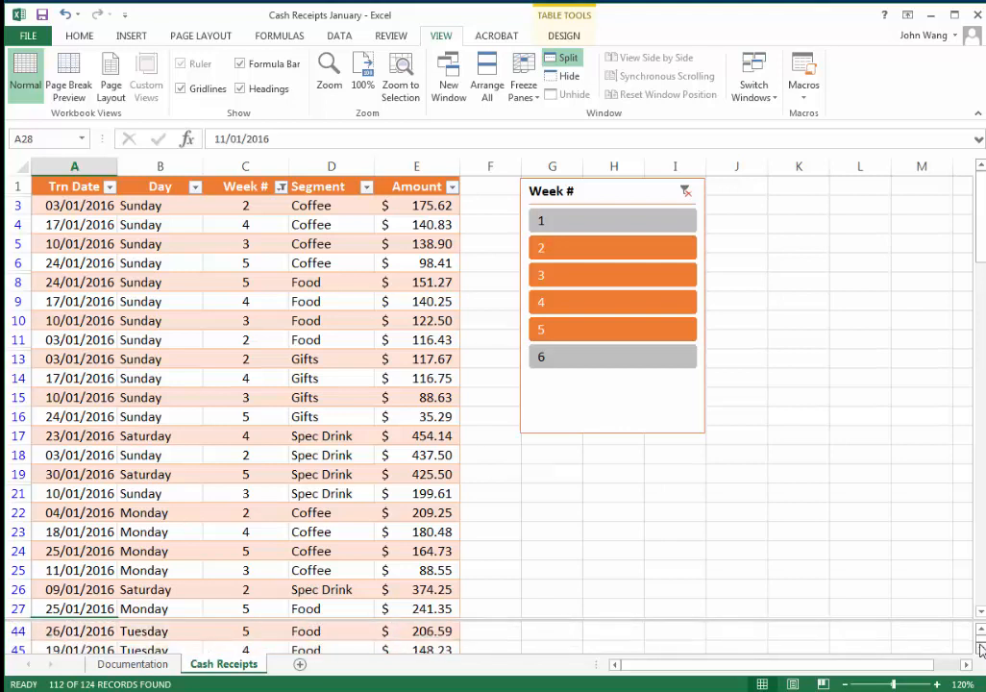
{"action": "left_click_drag", "start_coordinate": [980, 649], "coordinate": [981, 649]}
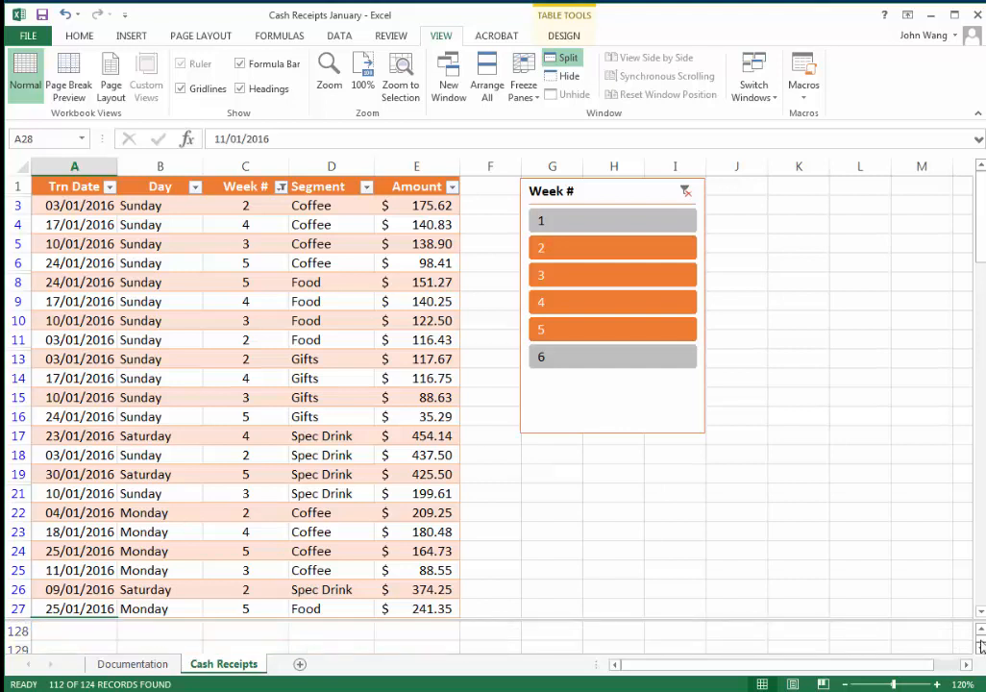
{"action": "left_click", "coordinate": [980, 632]}
{"action": "left_click", "coordinate": [981, 632]}
{"action": "left_click", "coordinate": [981, 632]}
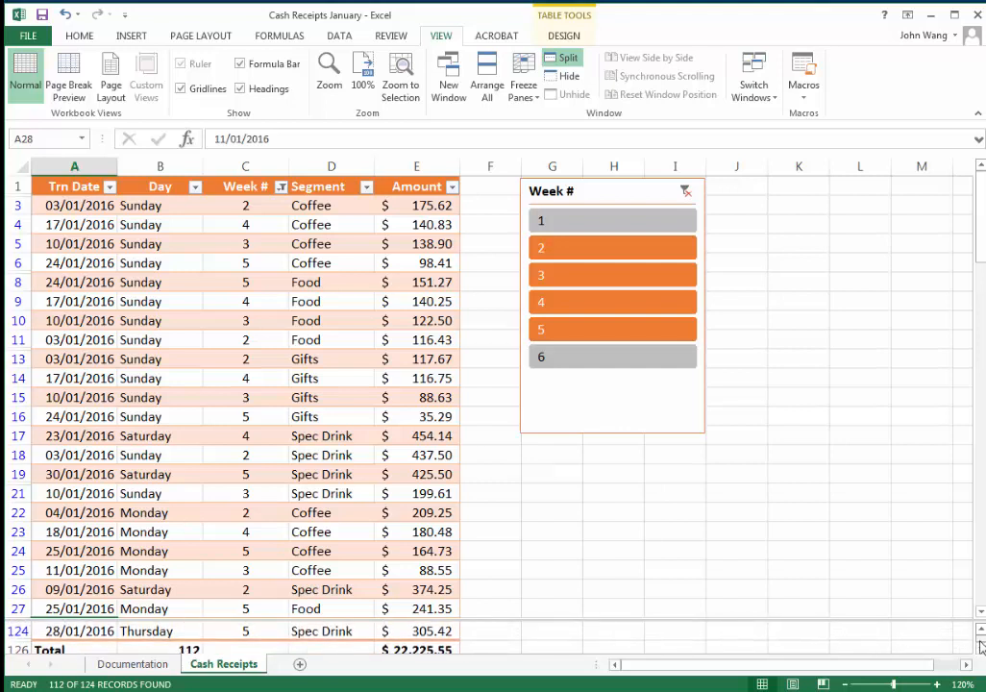
{"action": "scroll", "coordinate": [924, 634], "scroll_direction": "down", "scroll_amount": 1}
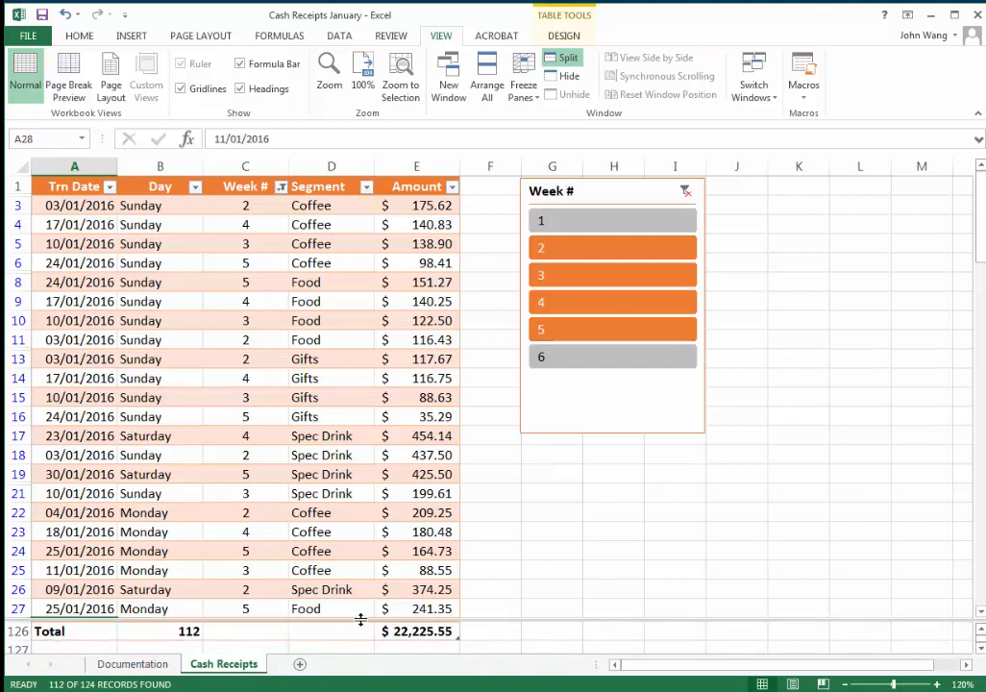
Browse the filtered records in the upper pane while keeping the total row in the lower pane.
{"action": "left_click", "coordinate": [980, 612]}
{"action": "left_click_drag", "start_coordinate": [981, 612], "coordinate": [954, 577]}
{"action": "left_click", "coordinate": [715, 547]}
{"action": "scroll", "coordinate": [715, 546], "scroll_direction": "up", "scroll_amount": 4}
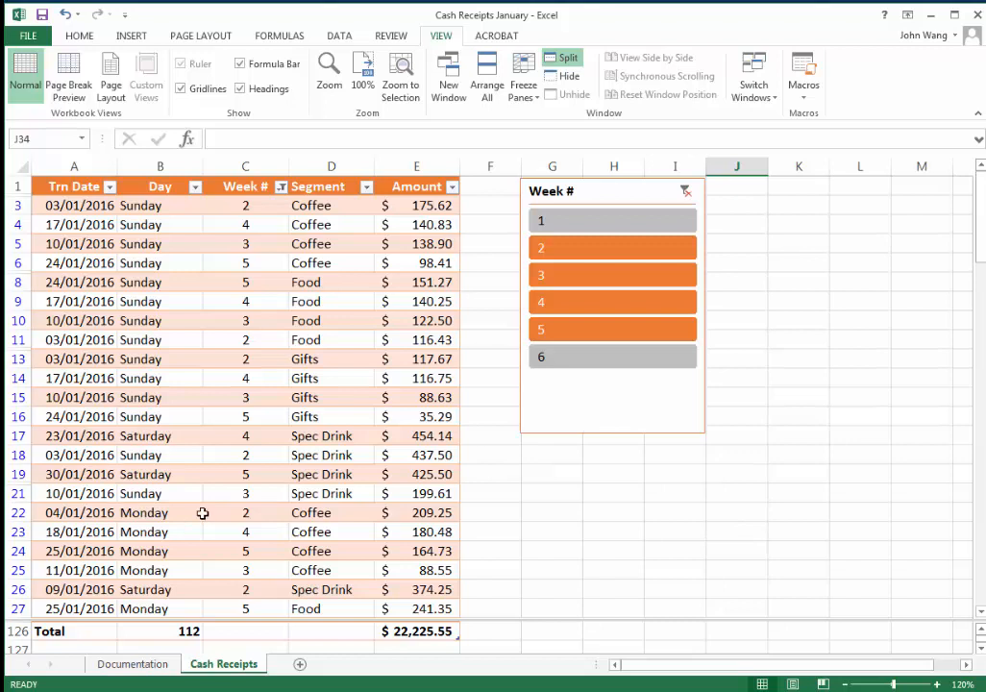
{"action": "left_click", "coordinate": [418, 589]}
{"action": "scroll", "coordinate": [411, 495], "scroll_direction": "down", "scroll_amount": 11}
{"action": "scroll", "coordinate": [408, 497], "scroll_direction": "up", "scroll_amount": 12}
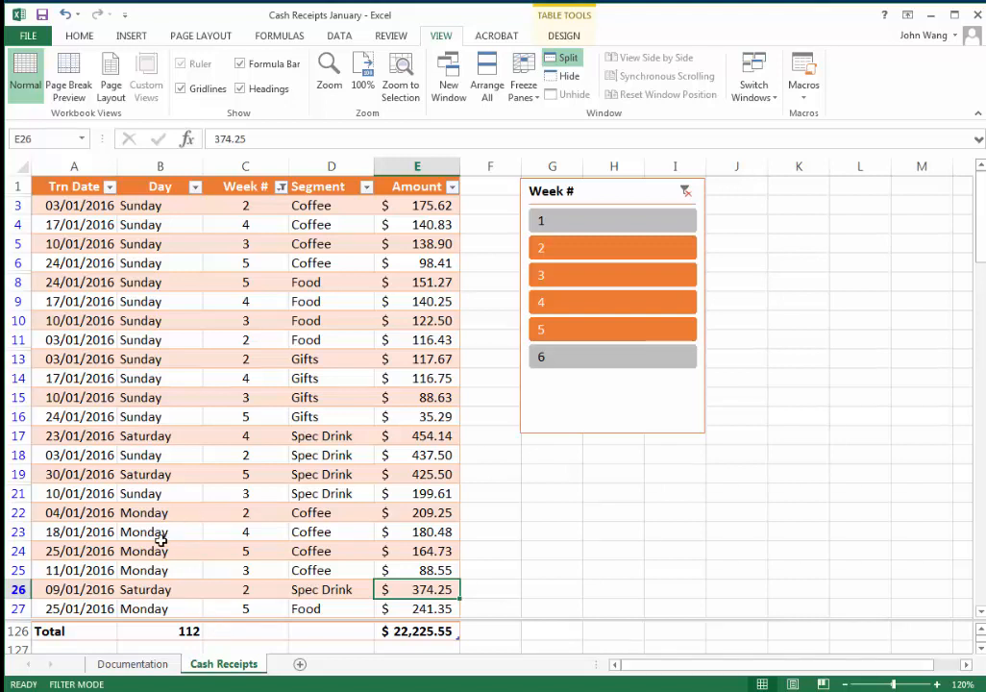
Find the first record dated 28/01/2016 in the table and close the search dialog.
{"action": "left_click", "coordinate": [169, 499]}
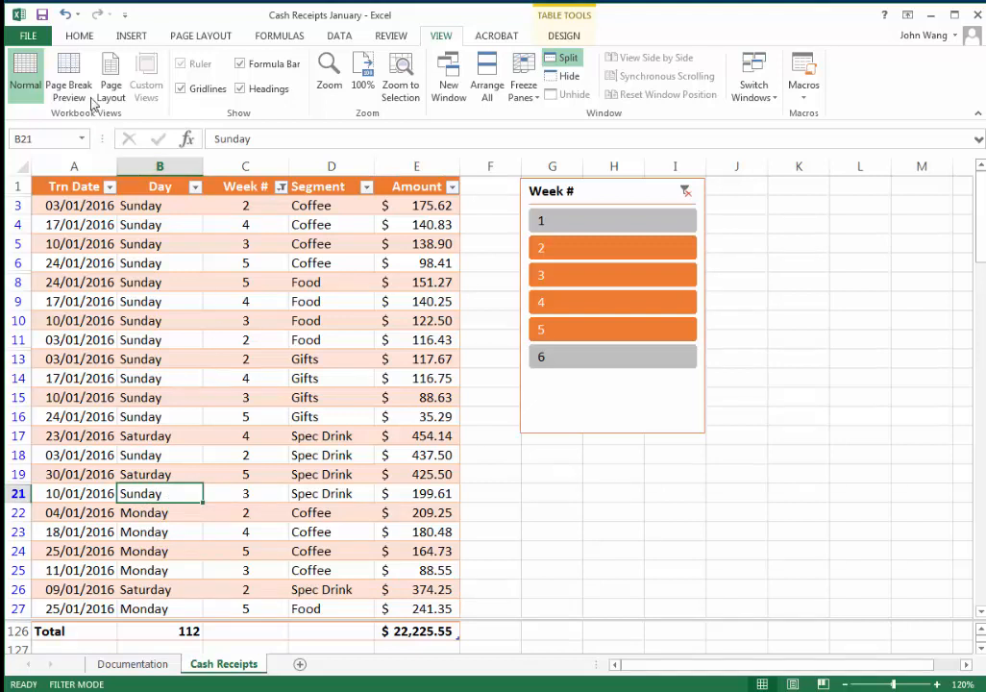
{"action": "left_click", "coordinate": [77, 35]}
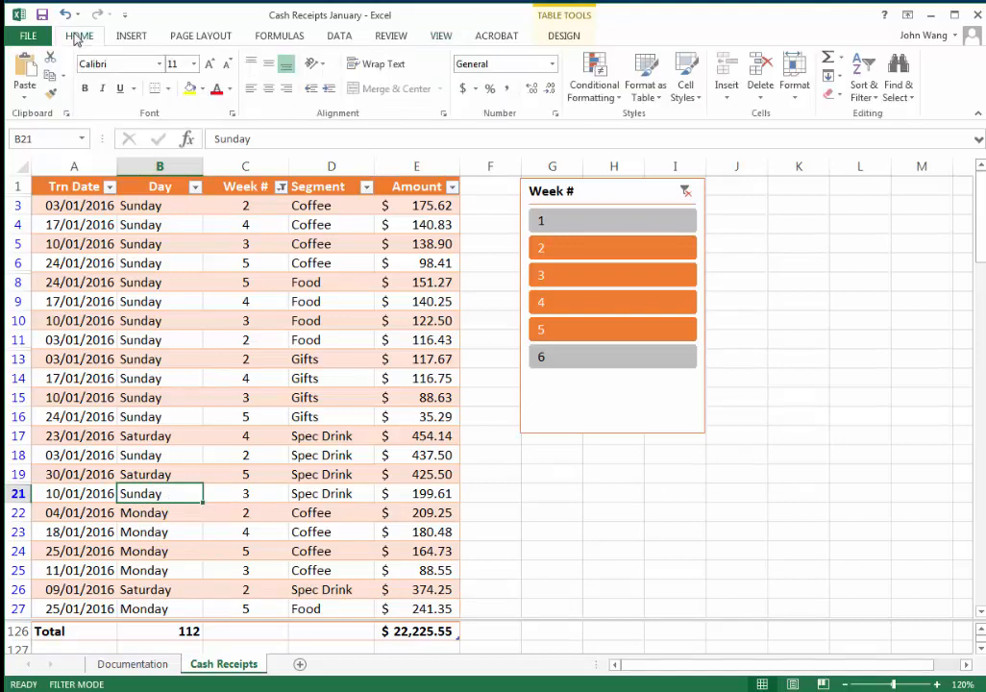
{"action": "left_click", "coordinate": [914, 91]}
{"action": "left_click", "coordinate": [925, 114]}
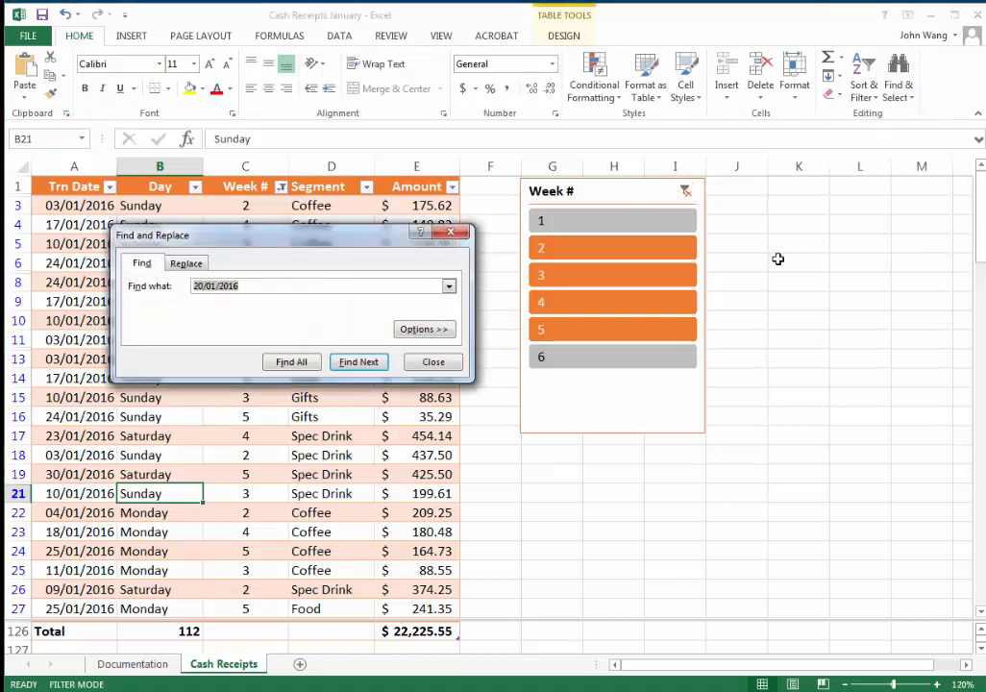
{"action": "left_click_drag", "start_coordinate": [428, 237], "coordinate": [785, 235]}
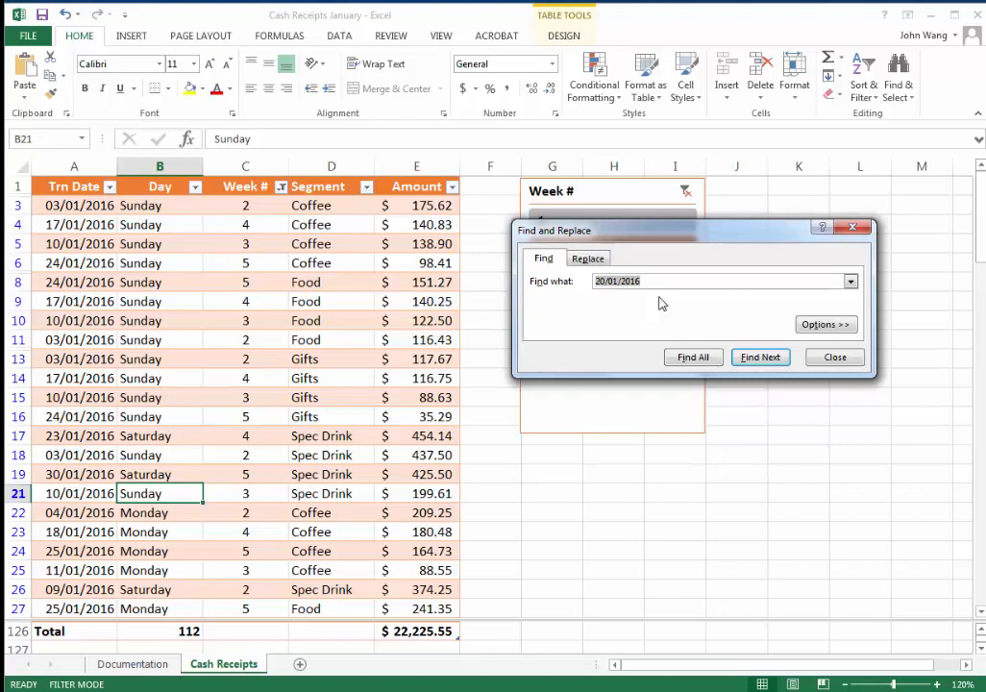
{"action": "type", "text": "28/01/2016"}
{"action": "key", "text": "Return"}
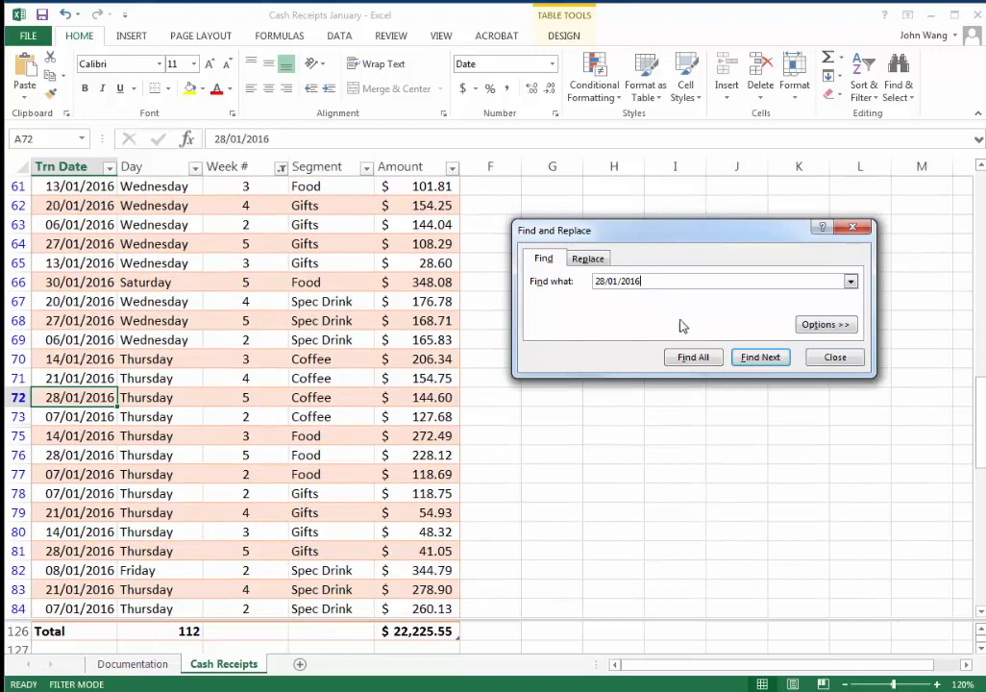
{"action": "left_click", "coordinate": [832, 357]}
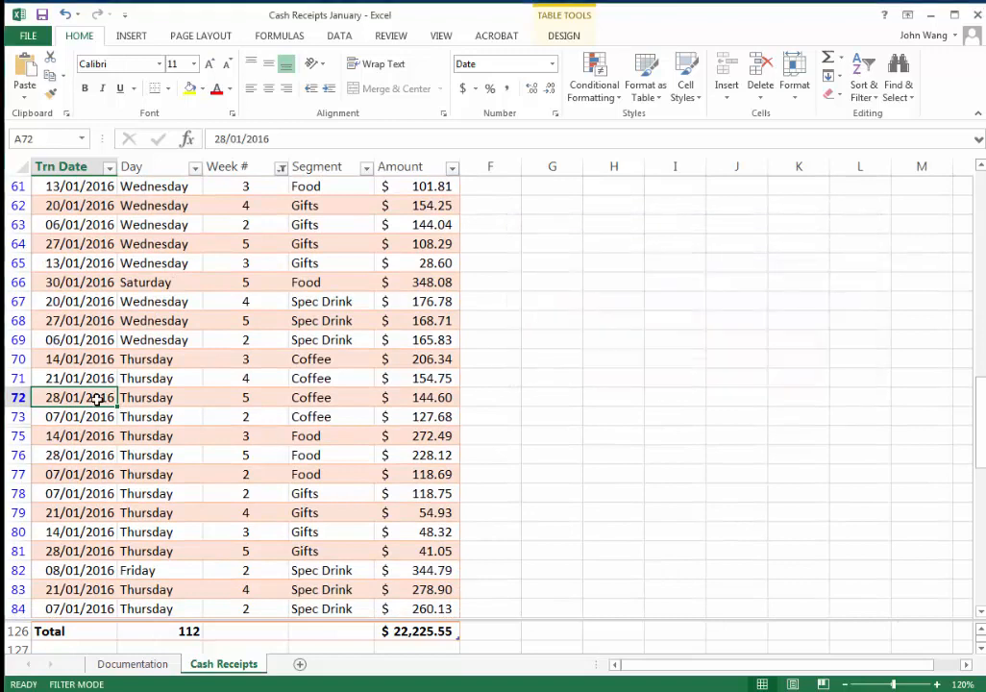
Set the Amount of the 28/01/2016 Coffee record in row 72 to 244.60.
{"action": "left_click_drag", "start_coordinate": [99, 398], "coordinate": [450, 402]}
{"action": "left_click", "coordinate": [443, 397]}
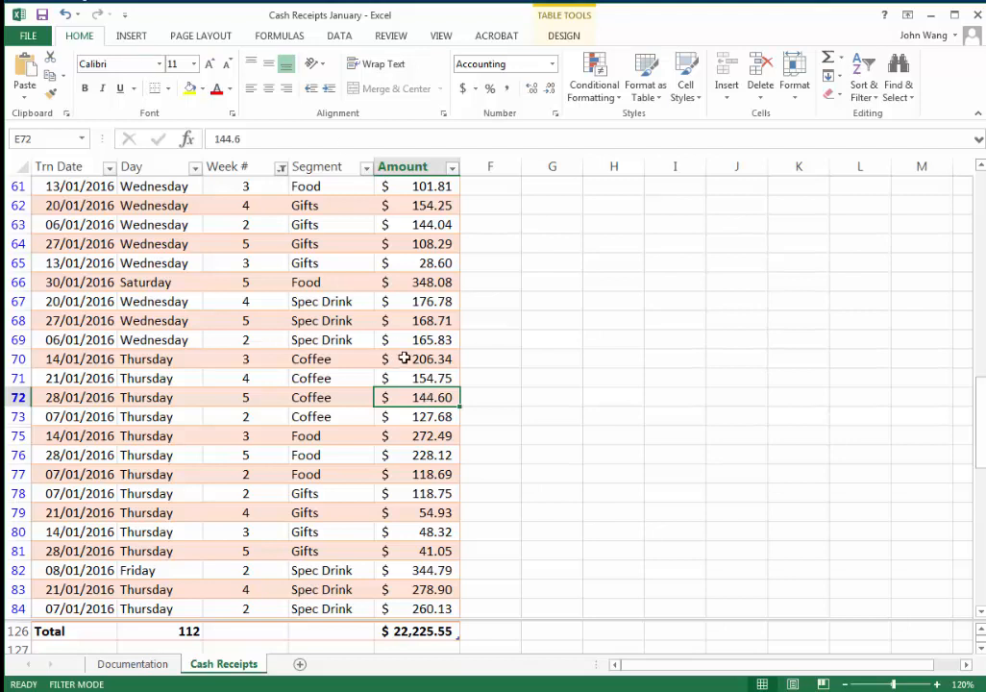
{"action": "type", "text": "24"}
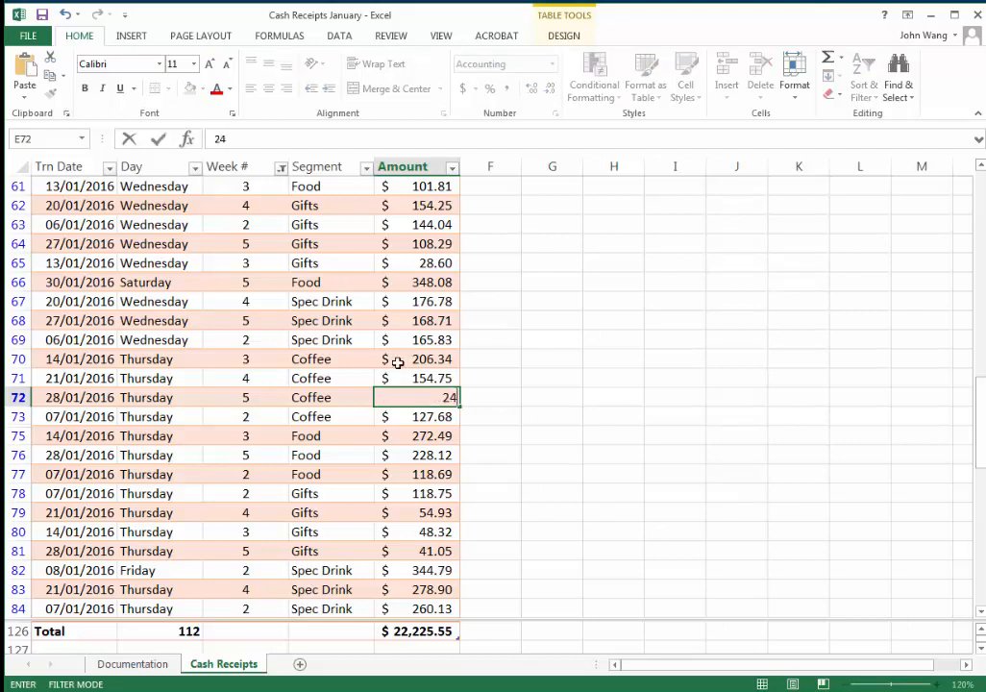
{"action": "type", "text": "4.60"}
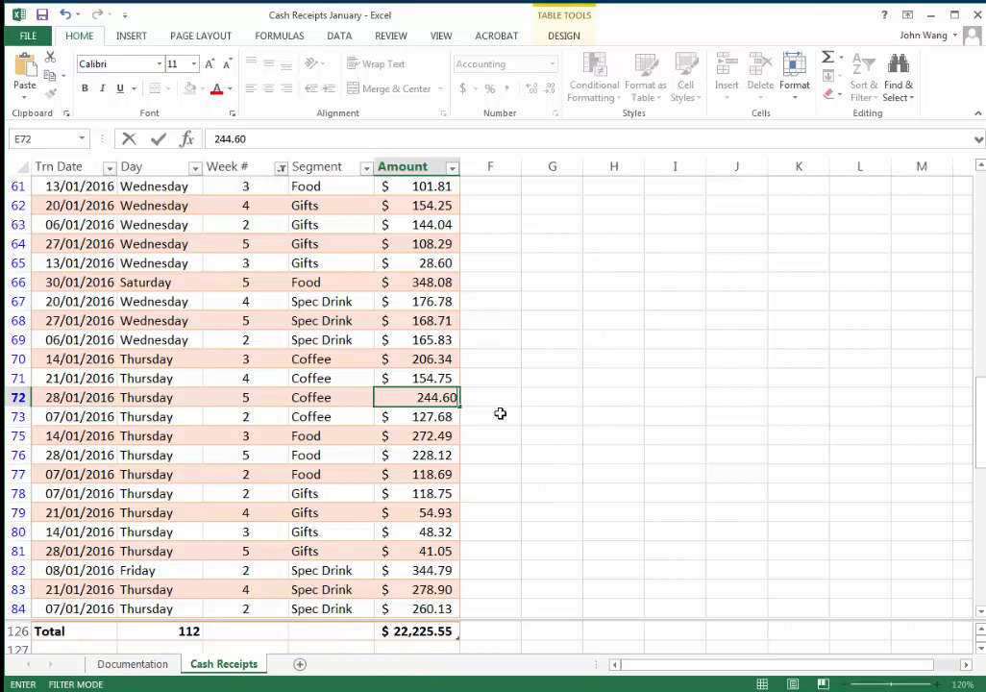
{"action": "key", "text": "Return"}
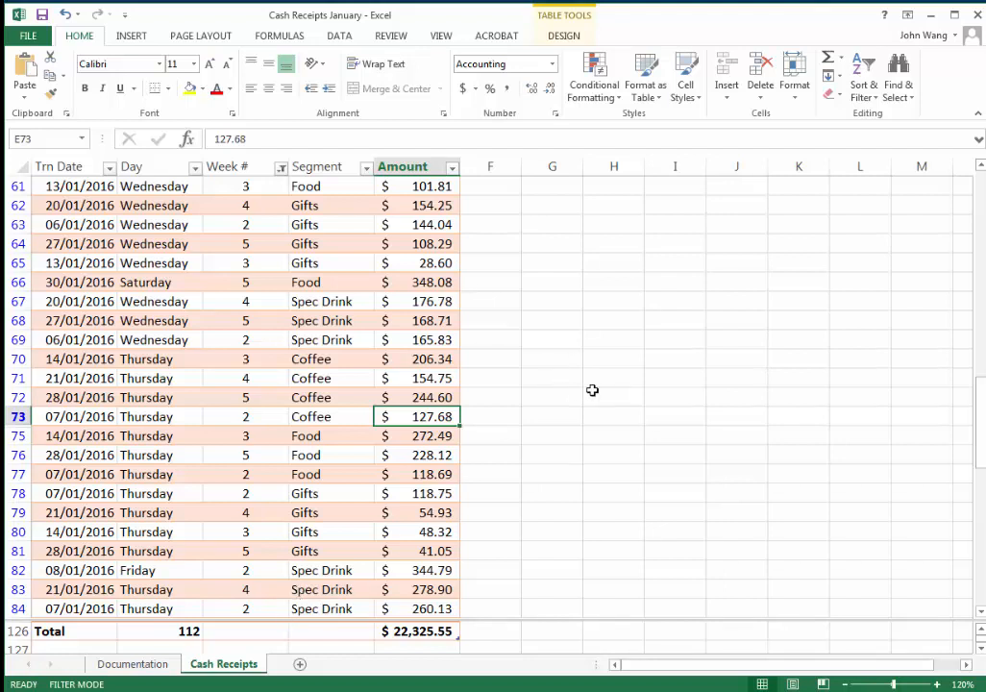
Remove the split from the worksheet window.
{"action": "left_click", "coordinate": [560, 36]}
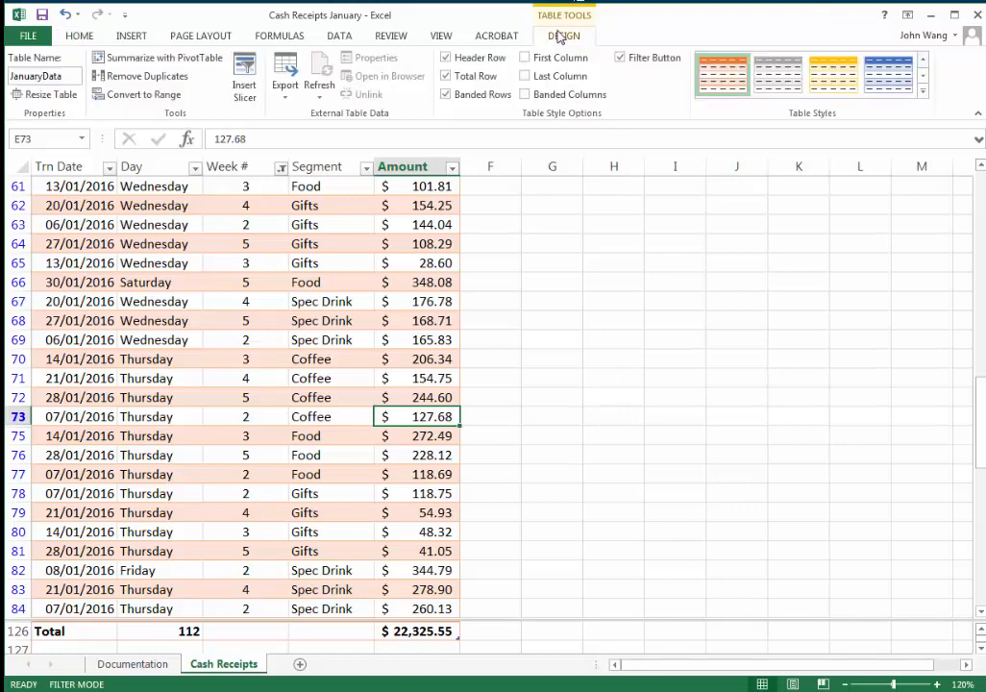
{"action": "left_click", "coordinate": [435, 36]}
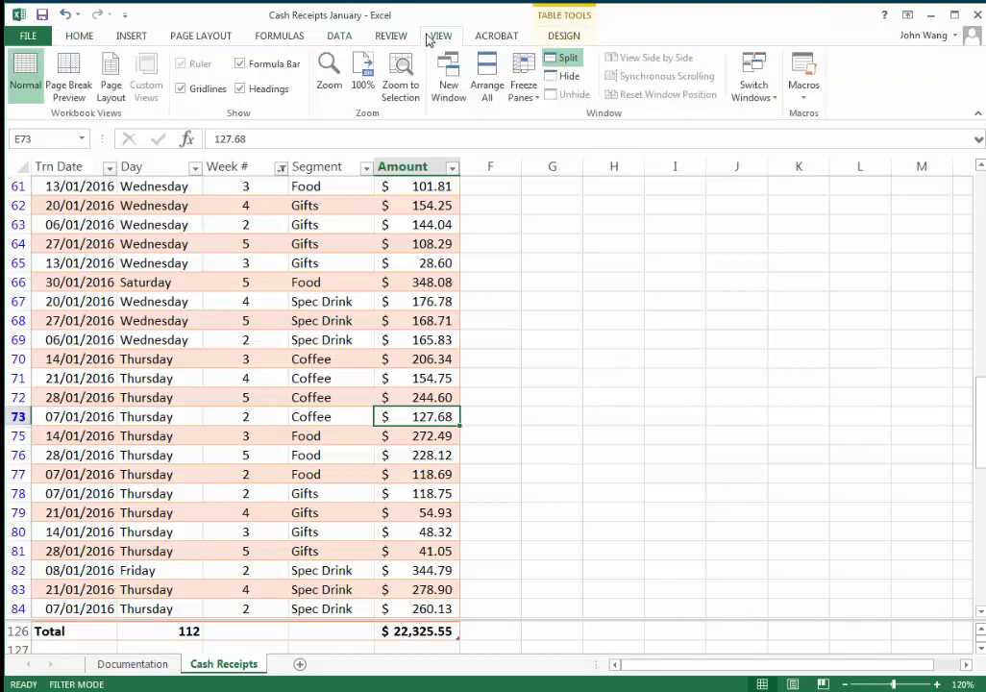
{"action": "left_click", "coordinate": [571, 64]}
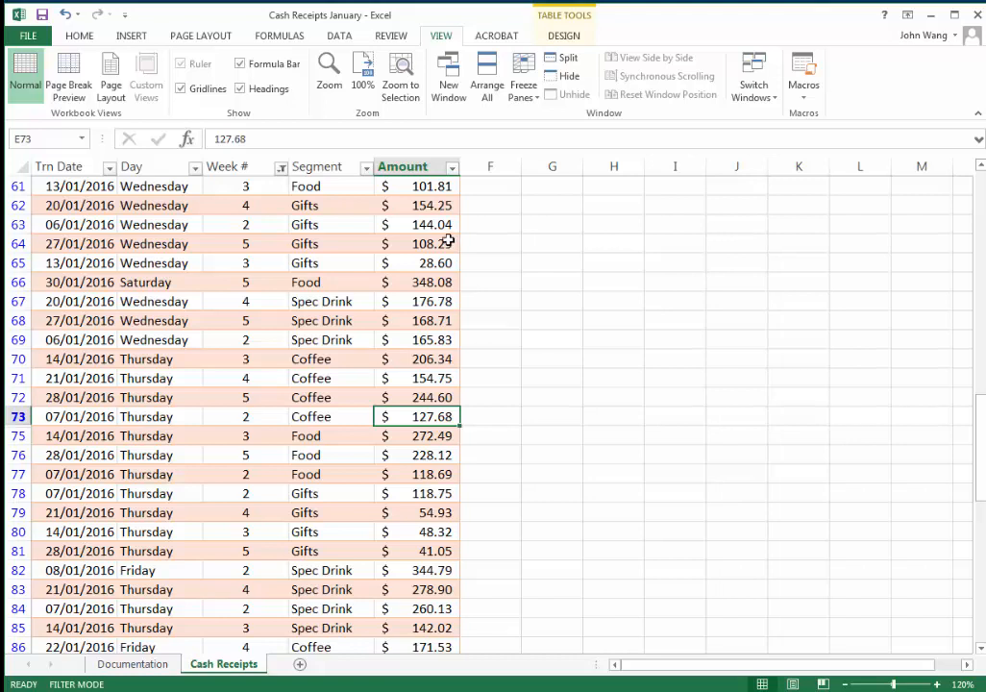
Turn off the total row of the JanuaryData table and check the rows at the table's end.
{"action": "left_click", "coordinate": [565, 35]}
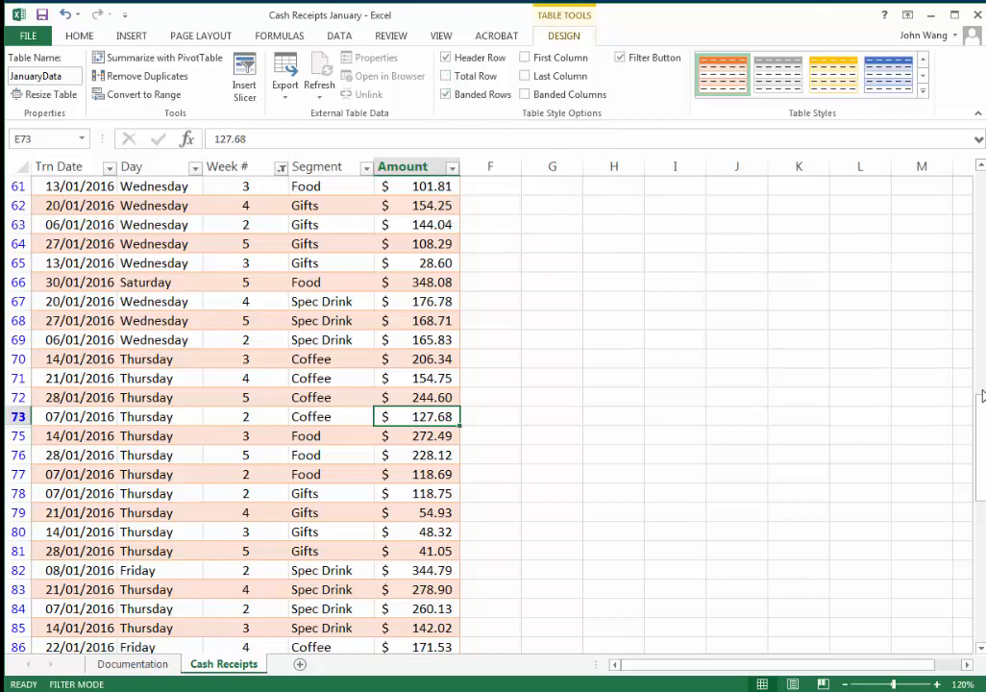
{"action": "left_click_drag", "start_coordinate": [981, 399], "coordinate": [981, 541]}
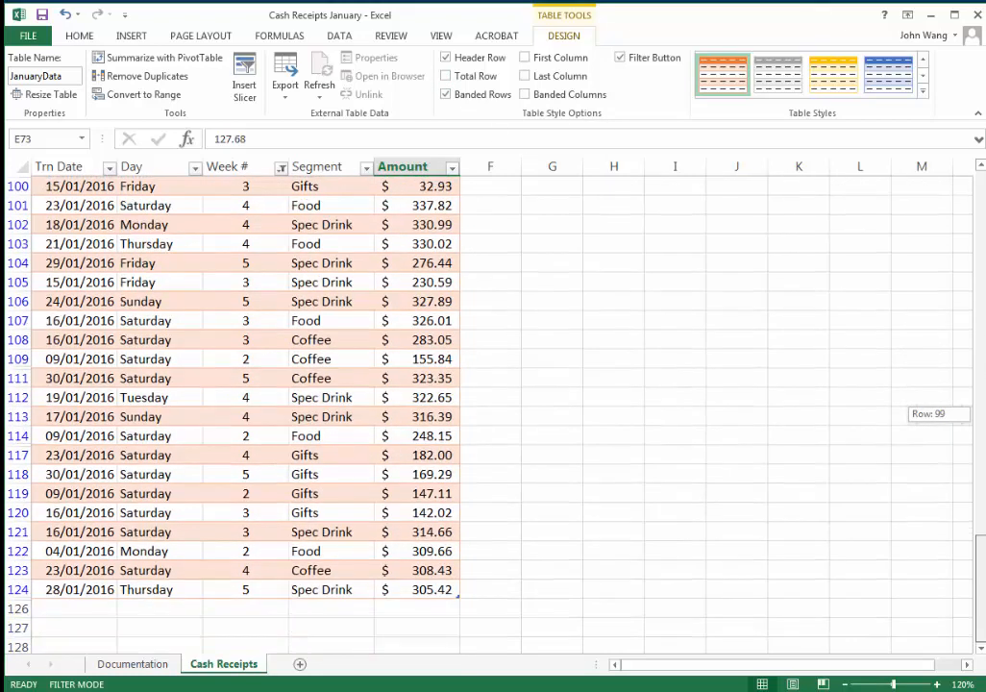
{"action": "left_click_drag", "start_coordinate": [82, 609], "coordinate": [396, 612]}
{"action": "left_click", "coordinate": [371, 592]}
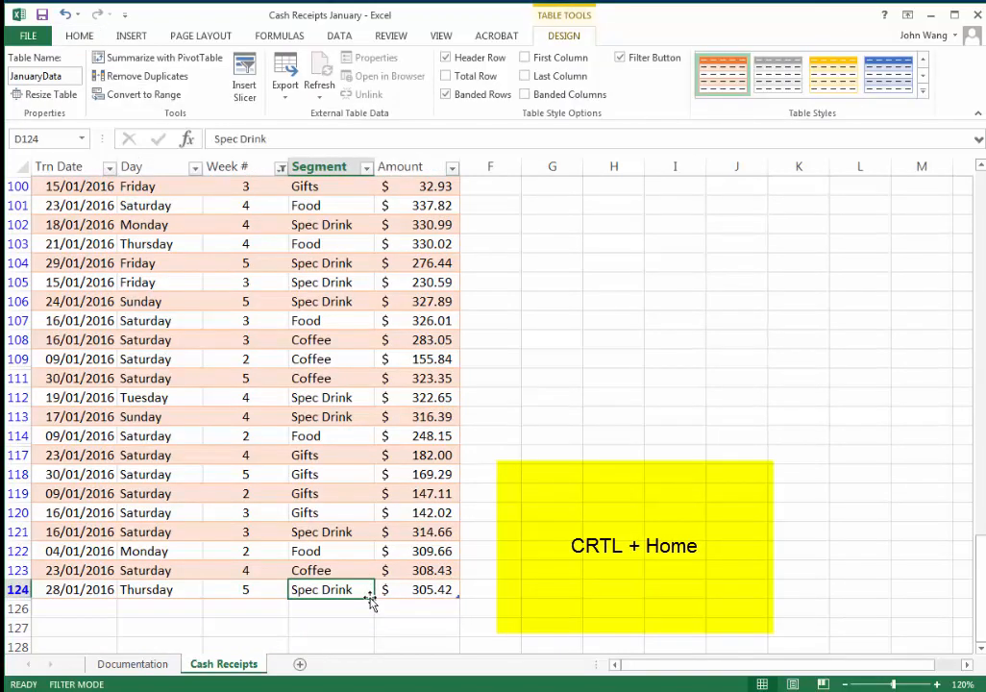
Clear the Week # slicer filter and sort the table by Trn Date from oldest to newest.
{"action": "key", "text": "ctrl+Home"}
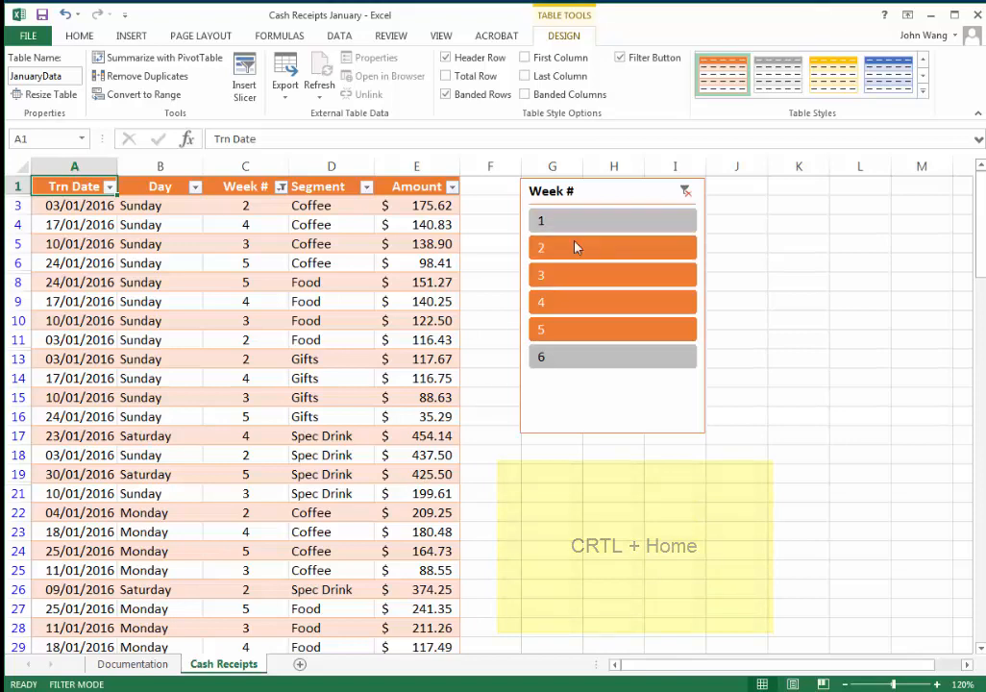
{"action": "left_click", "coordinate": [686, 192]}
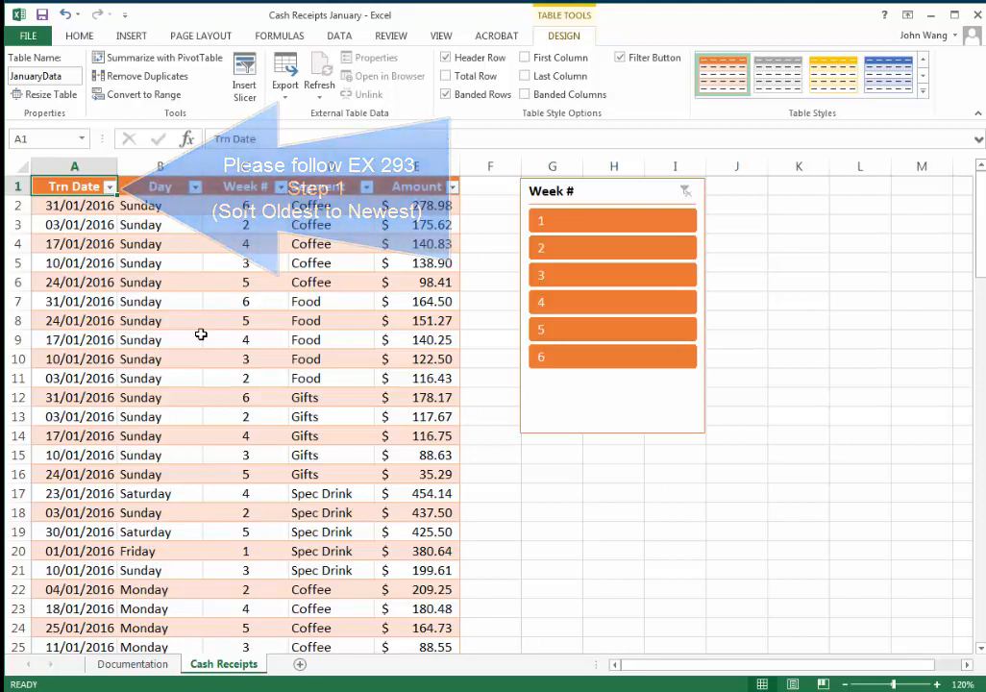
{"action": "left_click", "coordinate": [109, 188]}
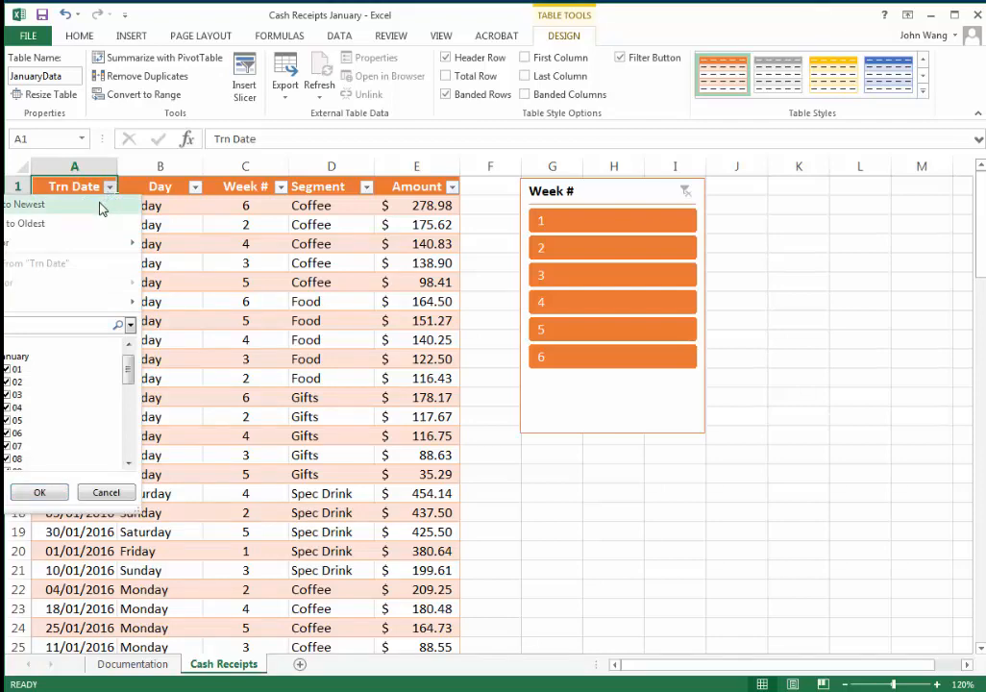
{"action": "left_click", "coordinate": [102, 209]}
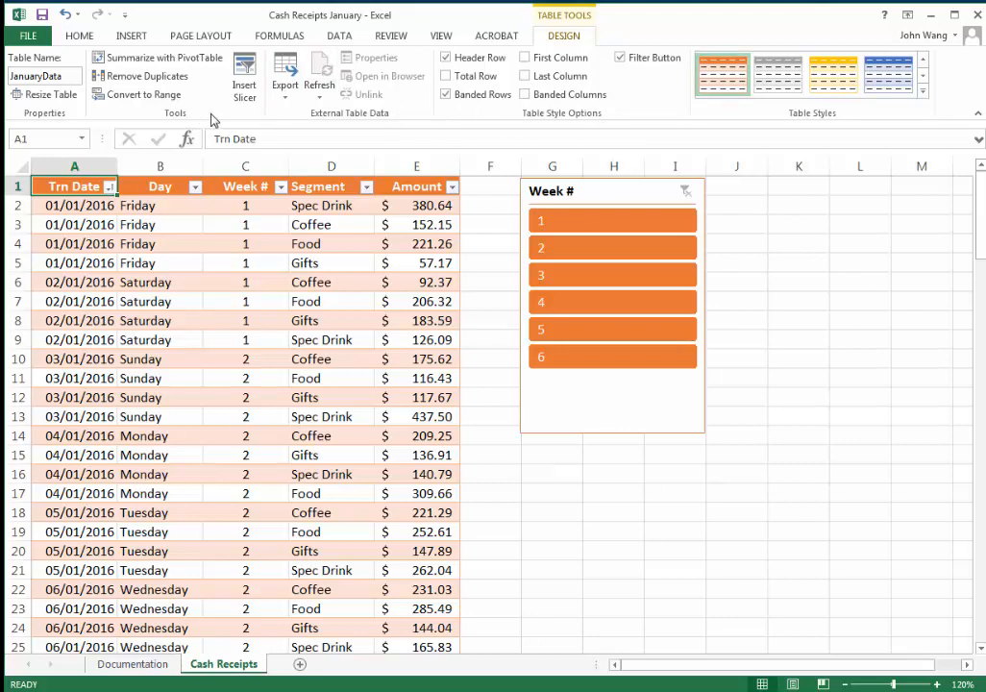
Convert the JanuaryData table to a normal range.
{"action": "left_click", "coordinate": [144, 95]}
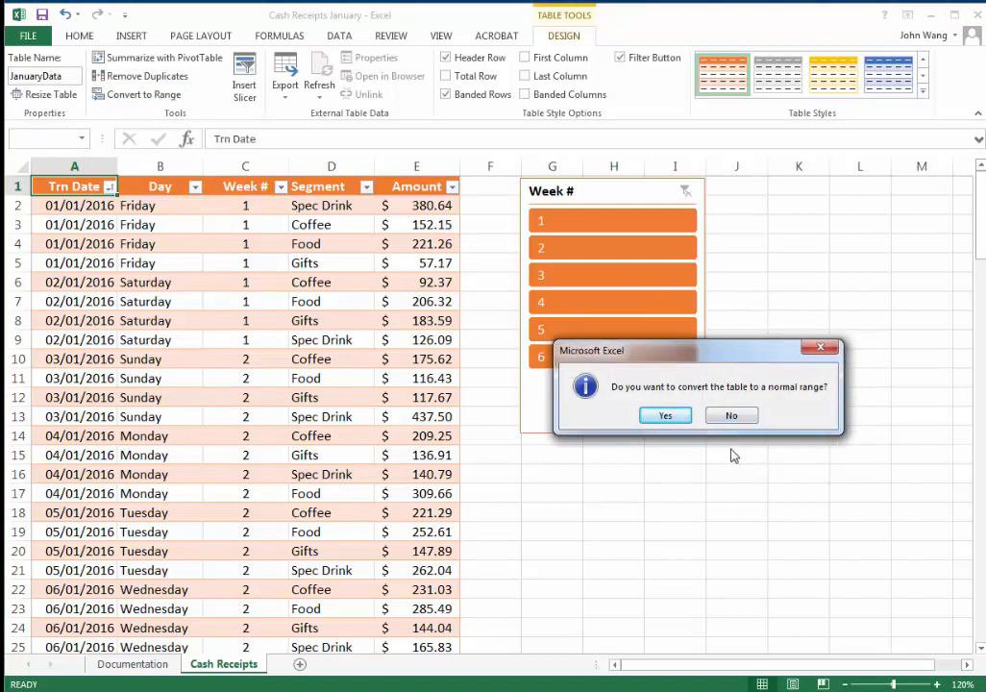
{"action": "left_click", "coordinate": [673, 419]}
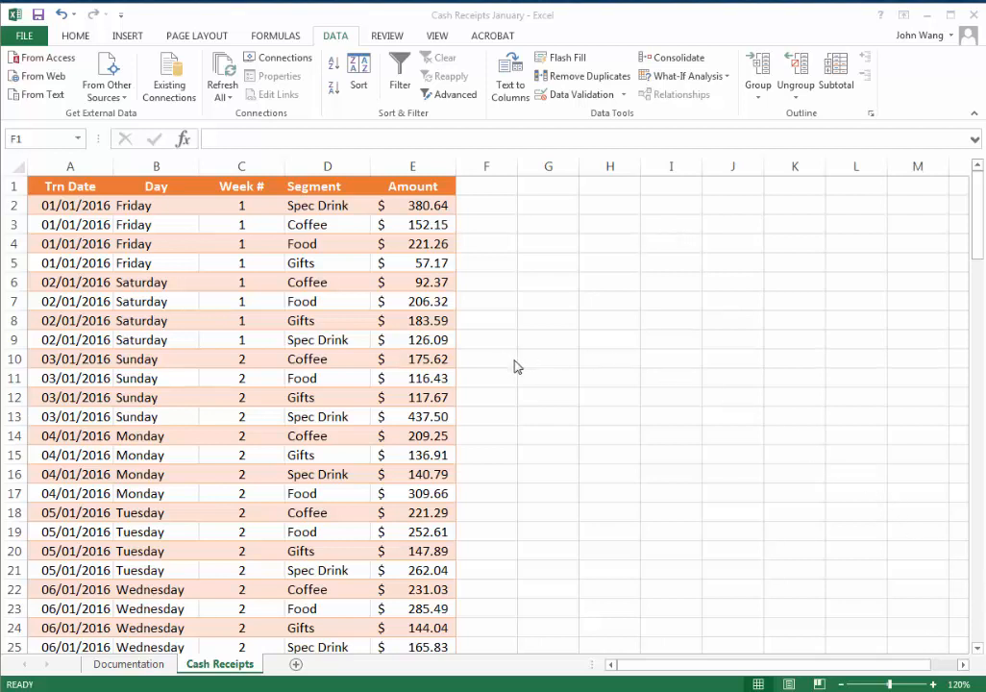
Add subtotals that sum Amount at each change in Trn Date, with the summary below the data.
{"action": "left_click", "coordinate": [346, 36]}
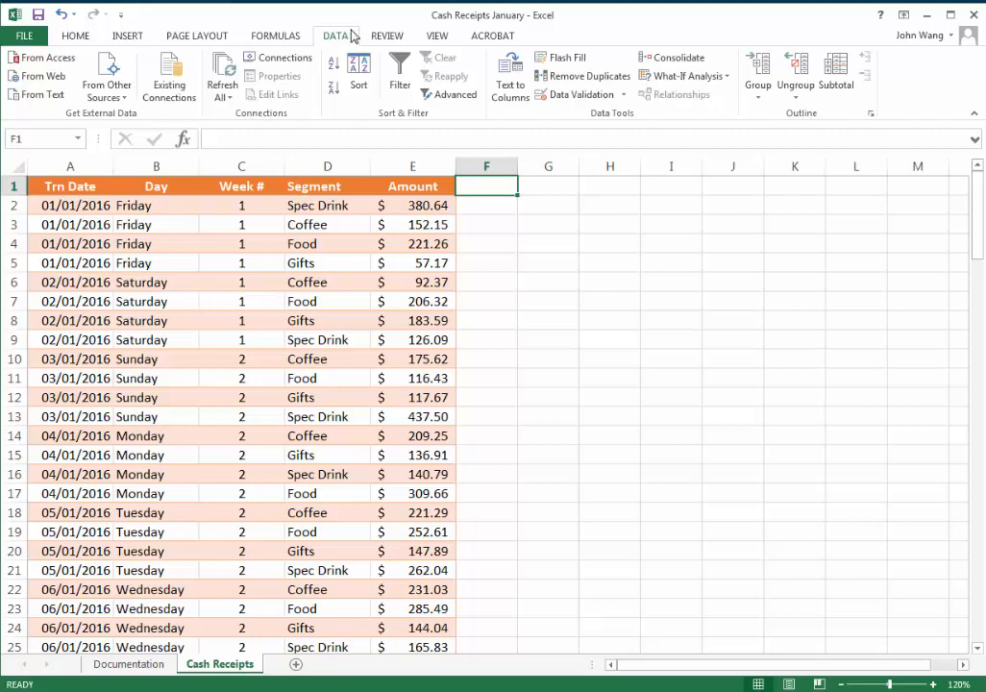
{"action": "left_click", "coordinate": [849, 88]}
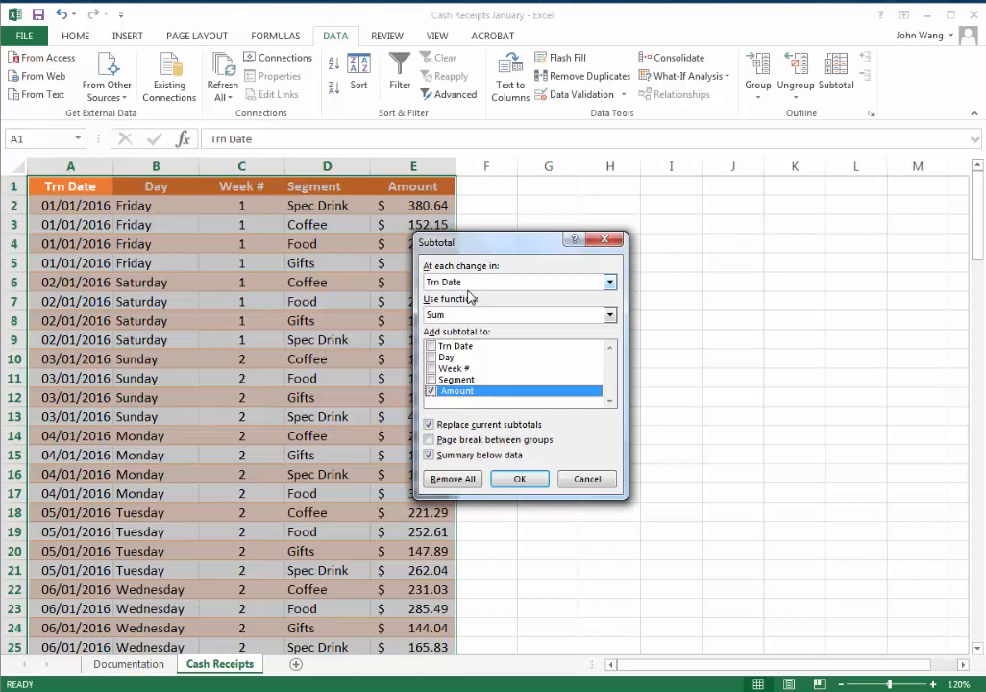
{"action": "left_click", "coordinate": [590, 282]}
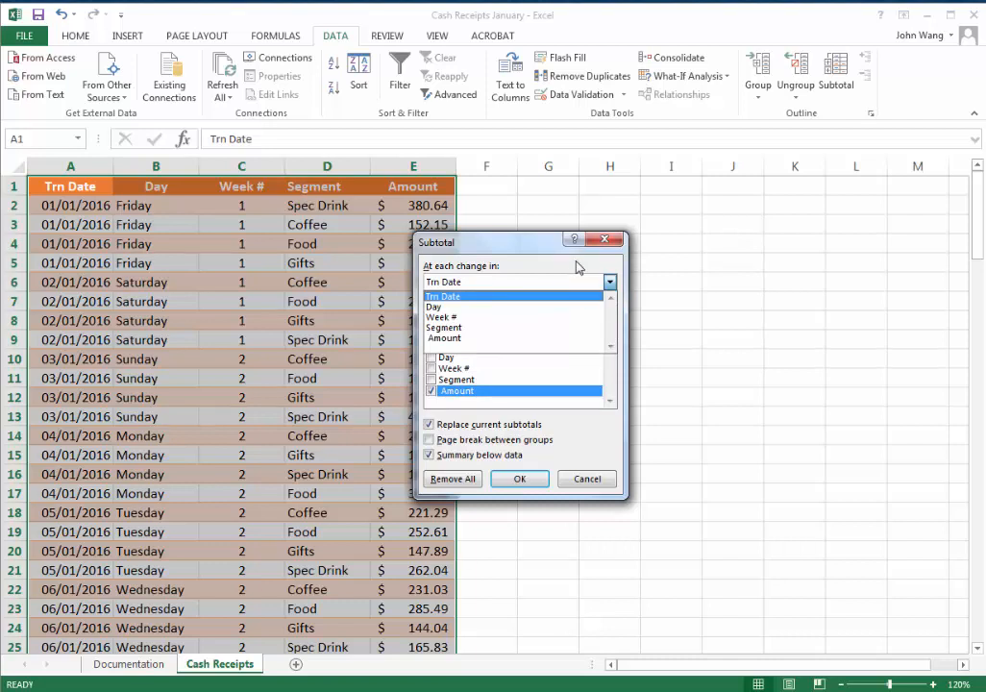
{"action": "left_click", "coordinate": [582, 289]}
{"action": "left_click", "coordinate": [503, 318]}
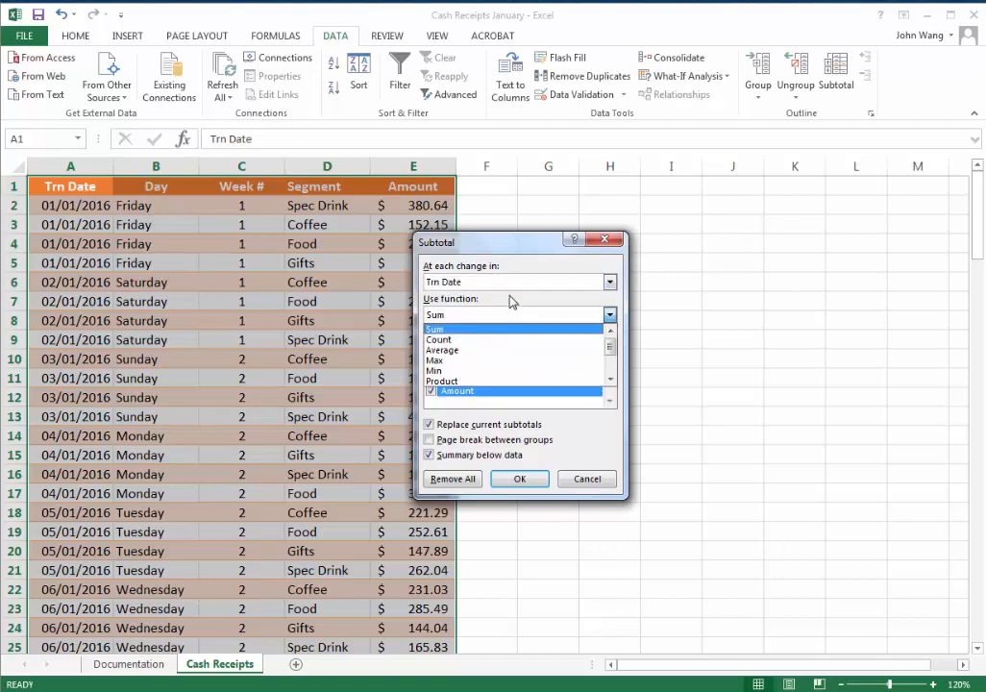
{"action": "left_click", "coordinate": [481, 317]}
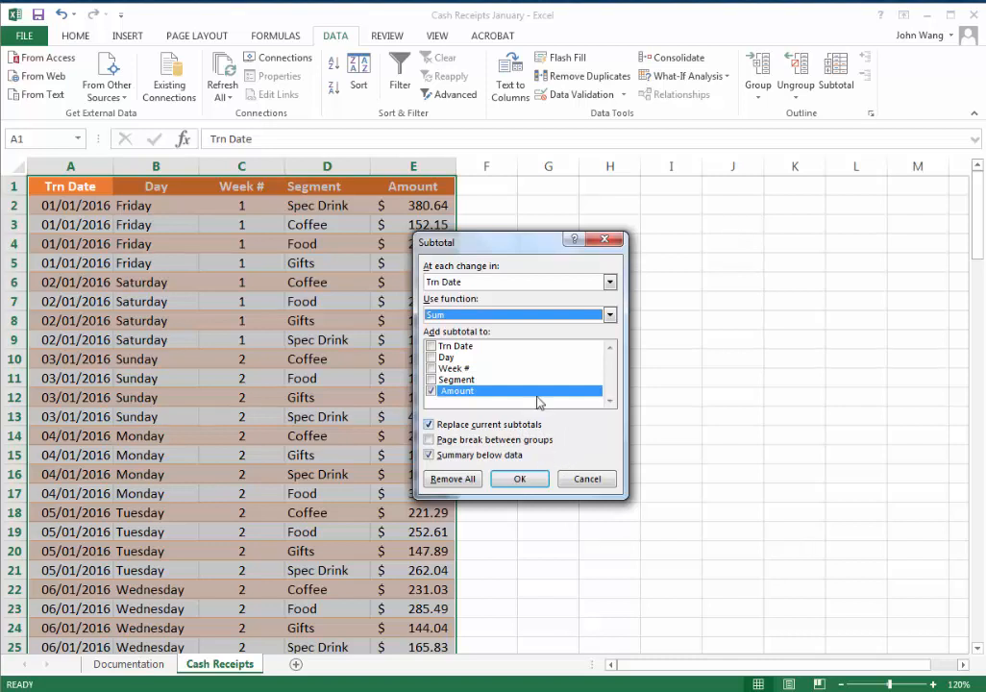
{"action": "left_click", "coordinate": [537, 486]}
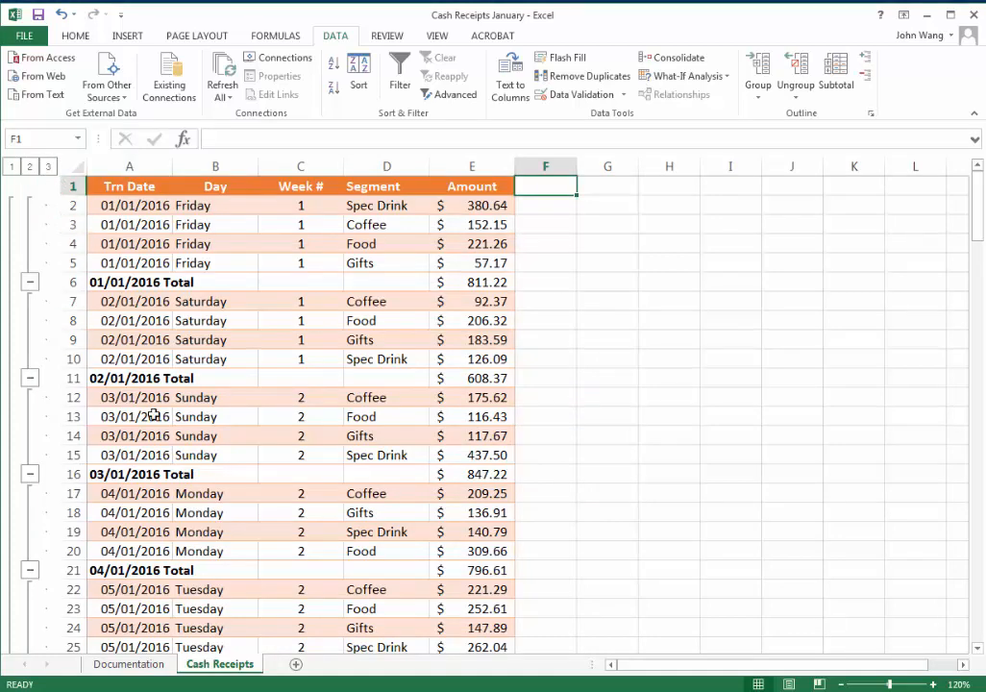
Review the daily subtotals, collapse the outline to level 2 and expand the 31/01/2016 group's details.
{"action": "scroll", "coordinate": [240, 378], "scroll_direction": "down", "scroll_amount": 8}
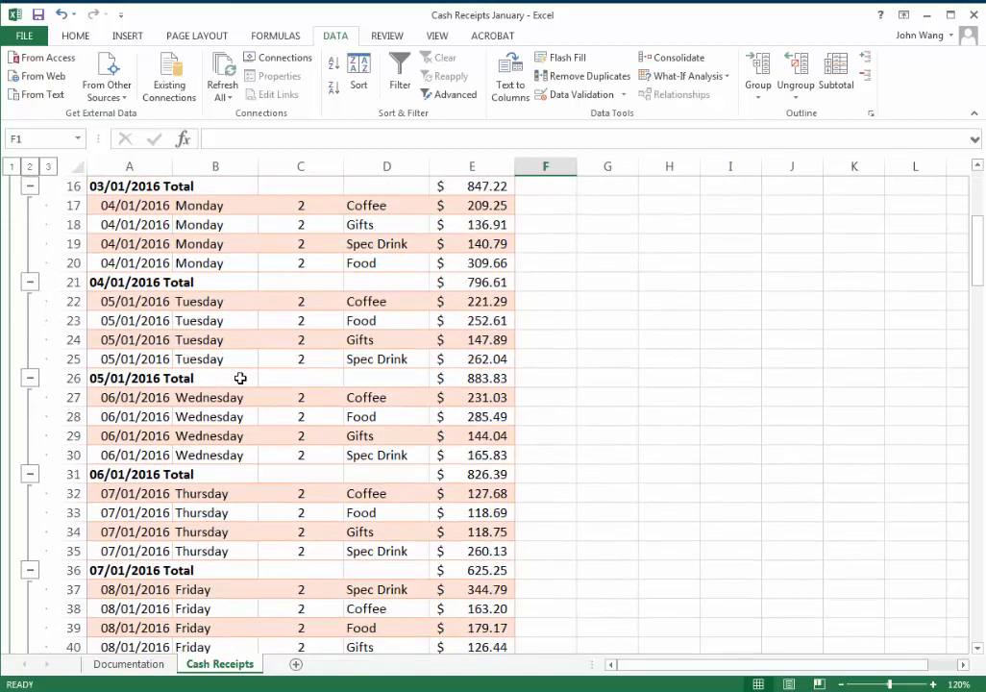
{"action": "scroll", "coordinate": [239, 378], "scroll_direction": "down", "scroll_amount": 2}
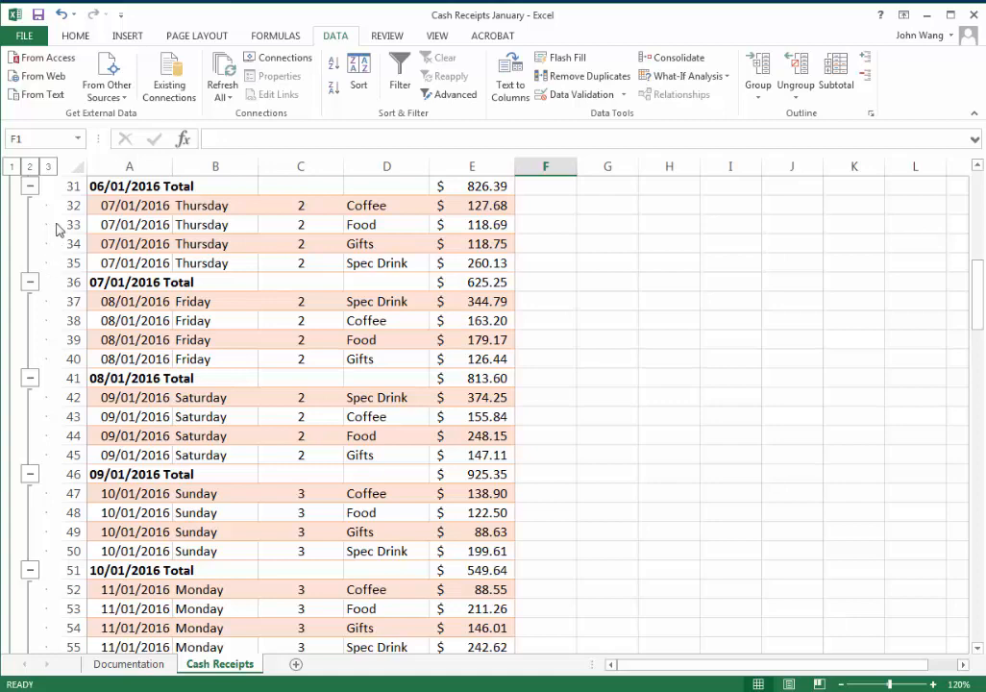
{"action": "left_click", "coordinate": [30, 168]}
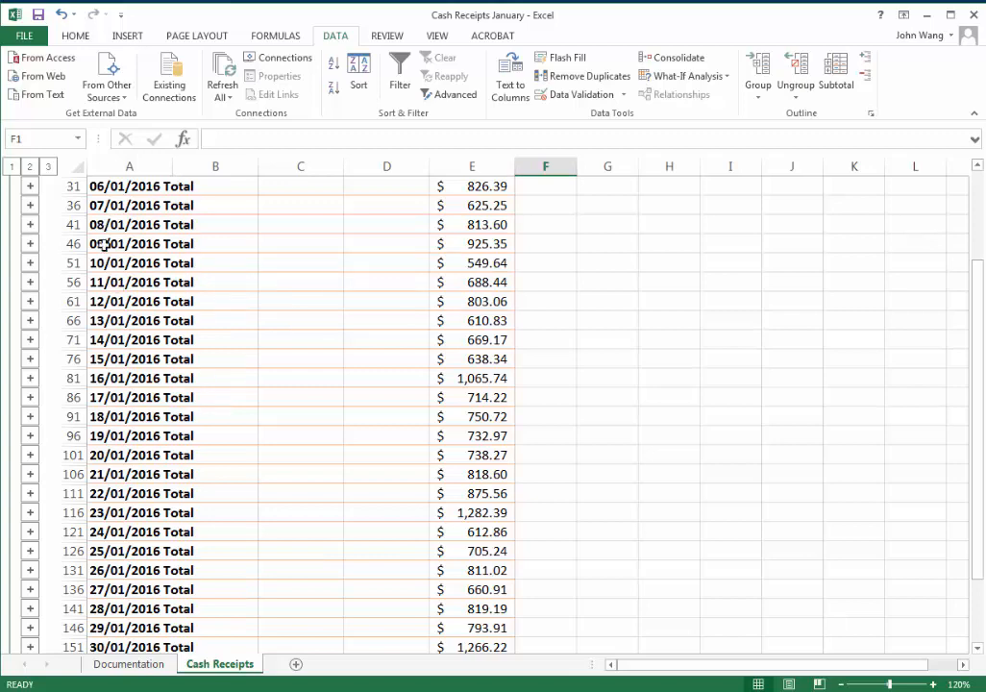
{"action": "scroll", "coordinate": [132, 279], "scroll_direction": "down", "scroll_amount": 2}
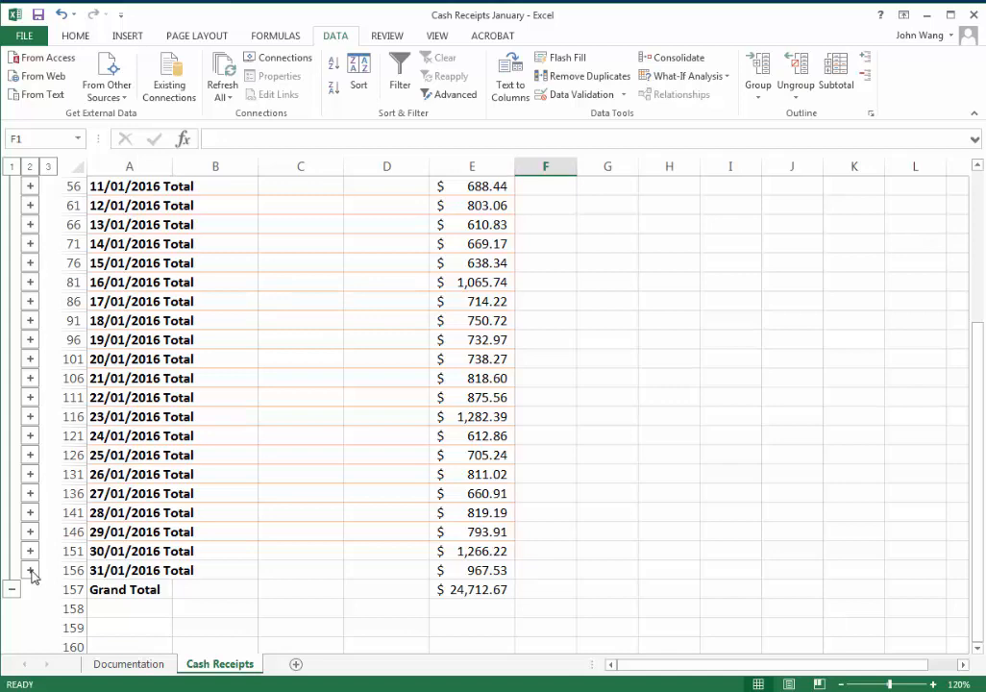
{"action": "left_click", "coordinate": [30, 570]}
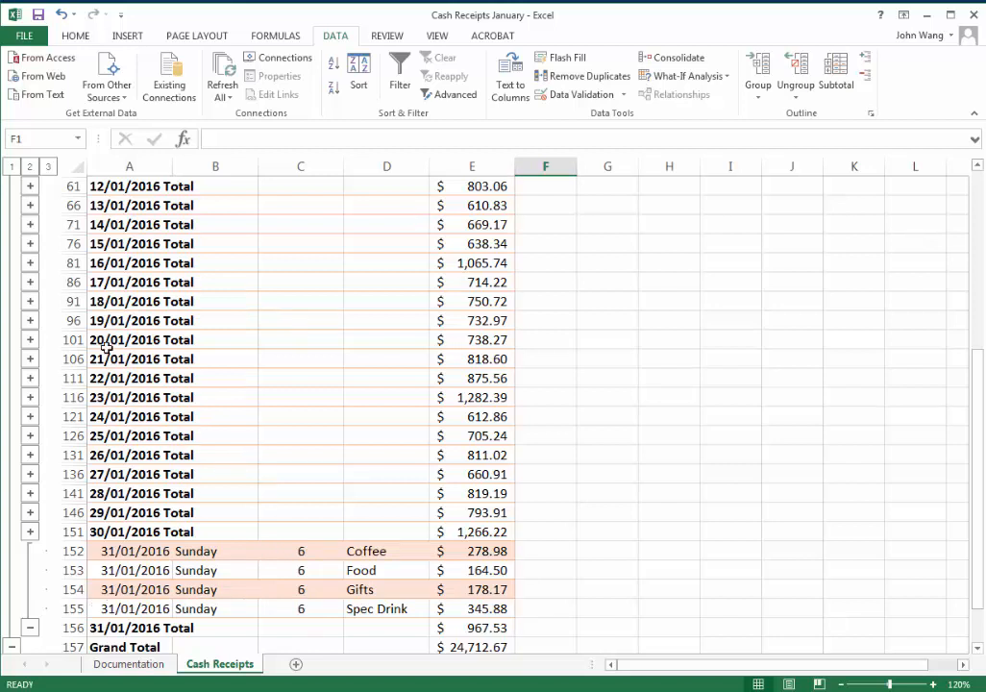
Collapse the outline to the grand total only, restore all detail rows at level 3 and review them.
{"action": "left_click", "coordinate": [10, 167]}
{"action": "scroll", "coordinate": [75, 253], "scroll_direction": "up", "scroll_amount": 1}
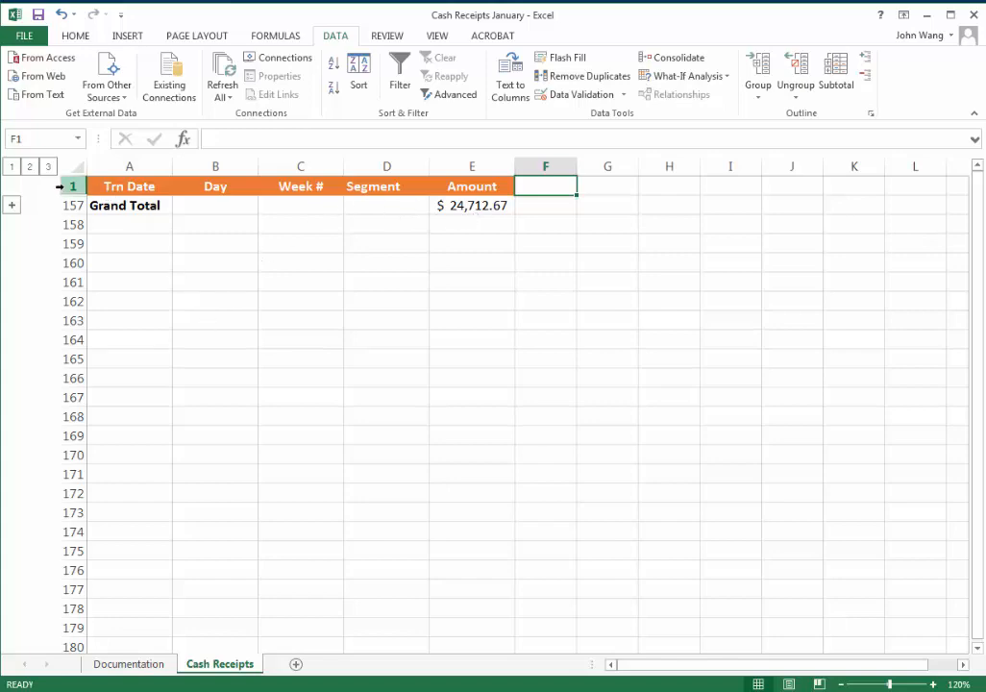
{"action": "left_click", "coordinate": [48, 169]}
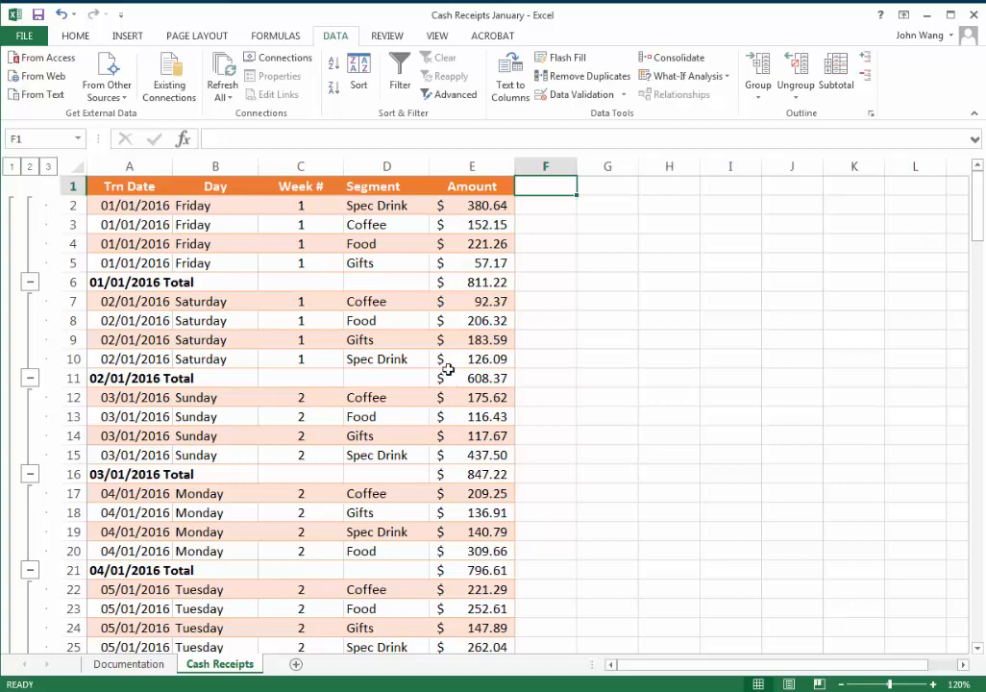
{"action": "scroll", "coordinate": [363, 304], "scroll_direction": "down", "scroll_amount": 10}
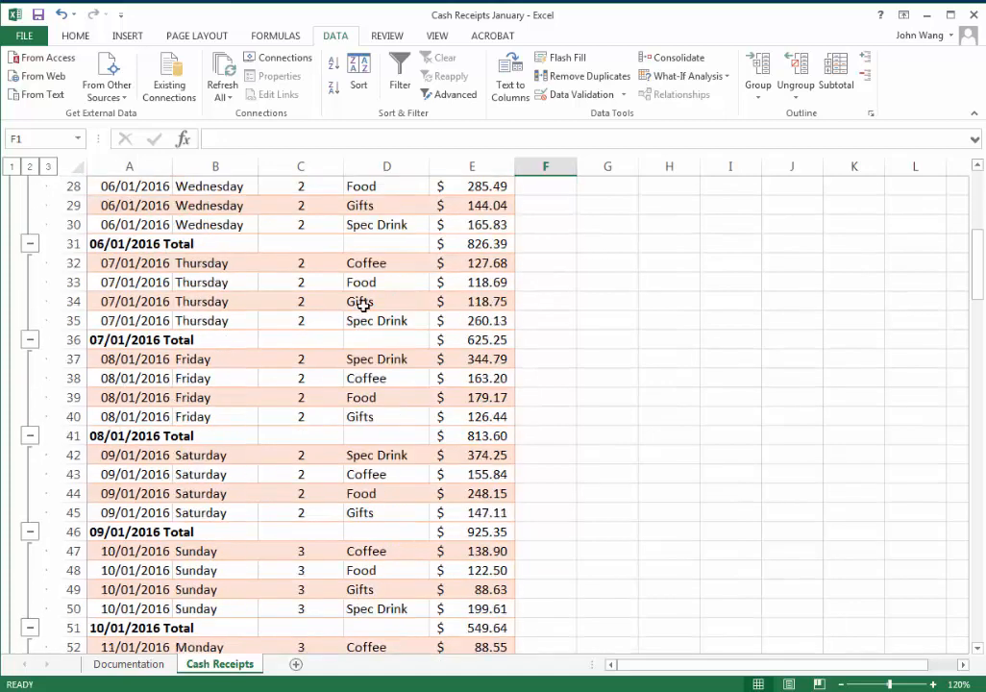
{"action": "scroll", "coordinate": [364, 304], "scroll_direction": "up", "scroll_amount": 6}
{"action": "scroll", "coordinate": [363, 304], "scroll_direction": "up", "scroll_amount": 4}
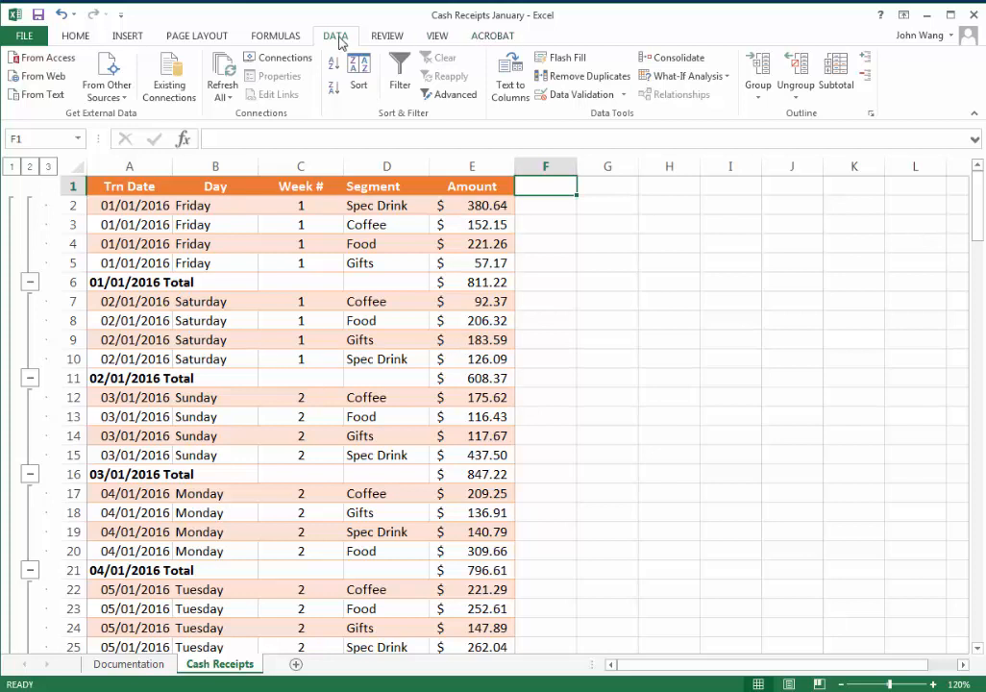
Remove all subtotals from the cash receipts data and select cell D15.
{"action": "left_click", "coordinate": [836, 69]}
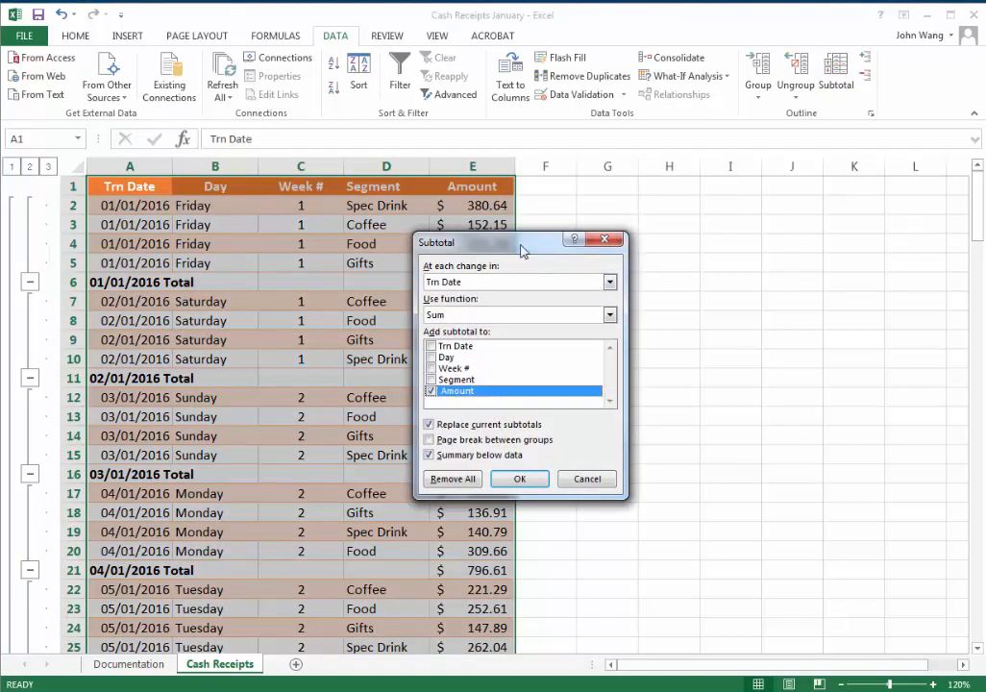
{"action": "left_click_drag", "start_coordinate": [536, 246], "coordinate": [656, 207]}
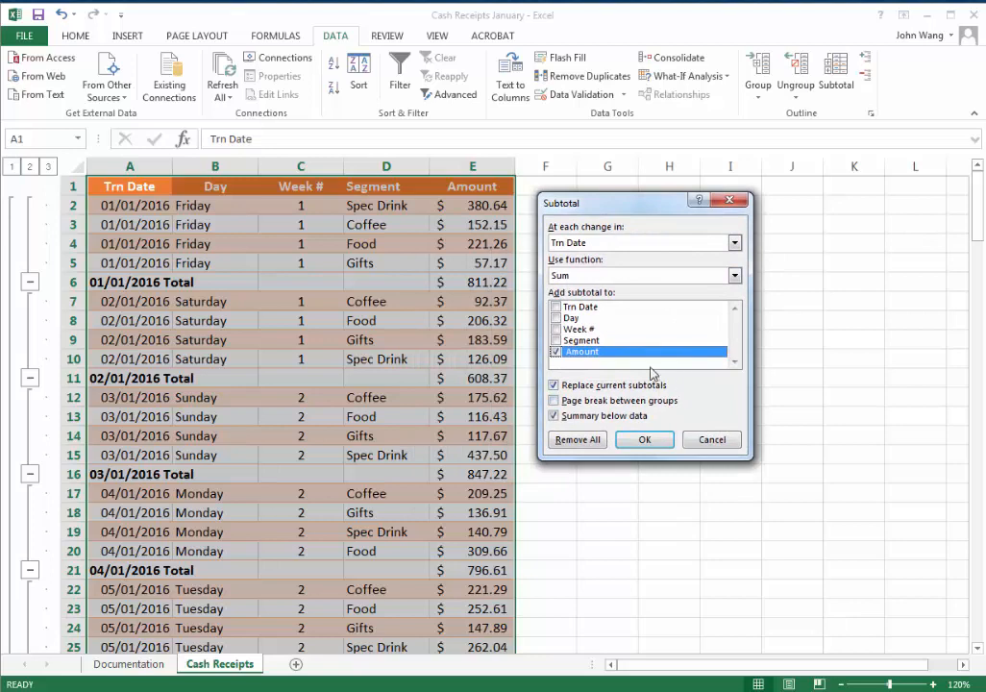
{"action": "left_click", "coordinate": [577, 440]}
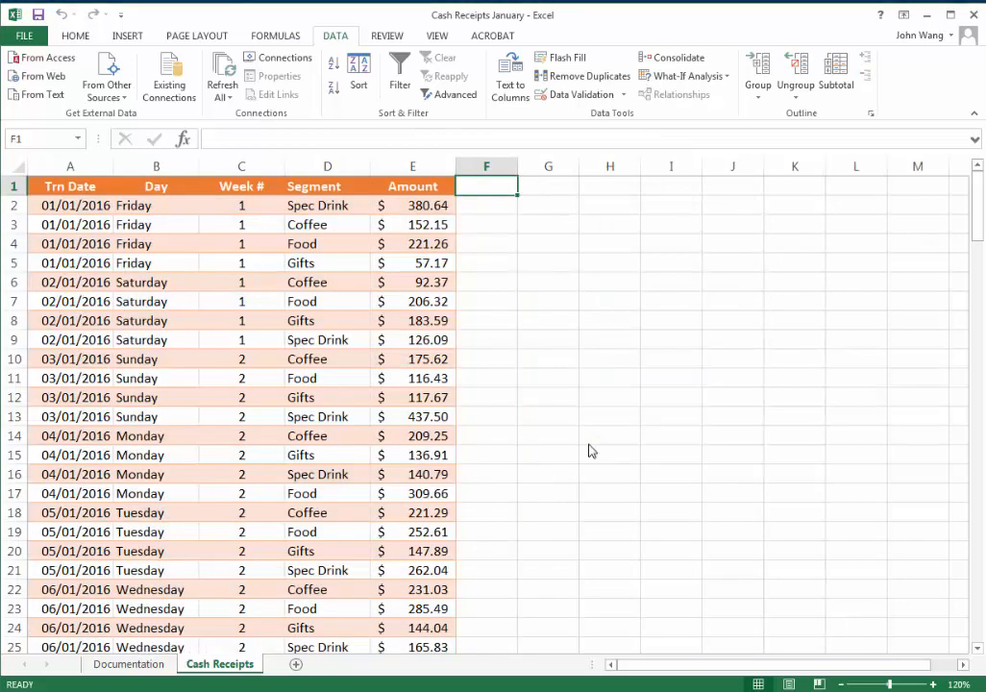
{"action": "left_click", "coordinate": [315, 452]}
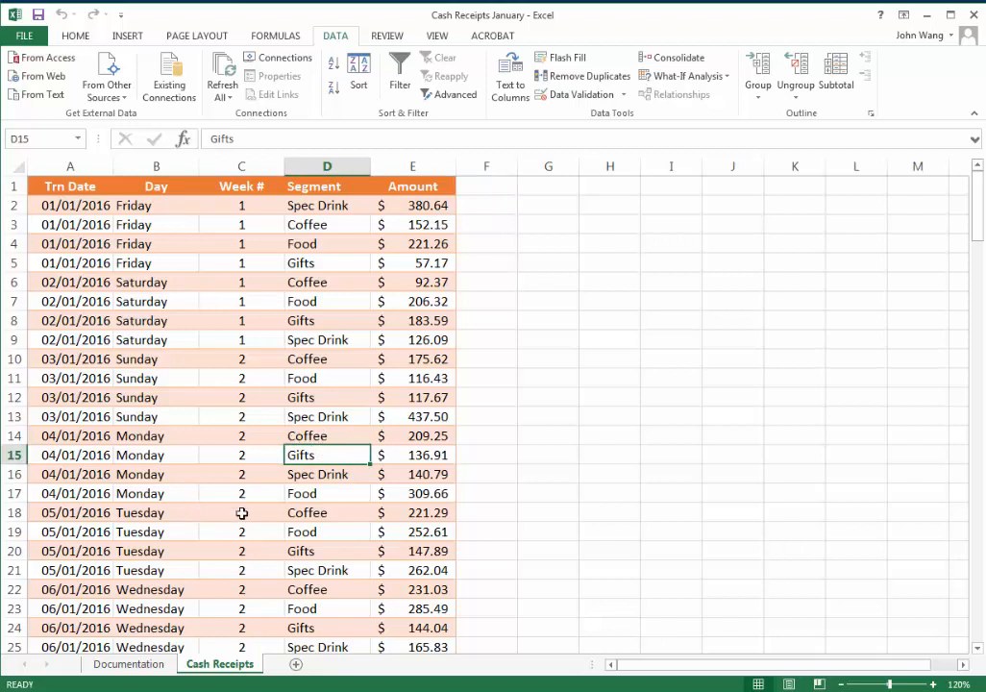
Convert the cash receipts range A1:E125 into a table with headers.
{"action": "left_click", "coordinate": [204, 358]}
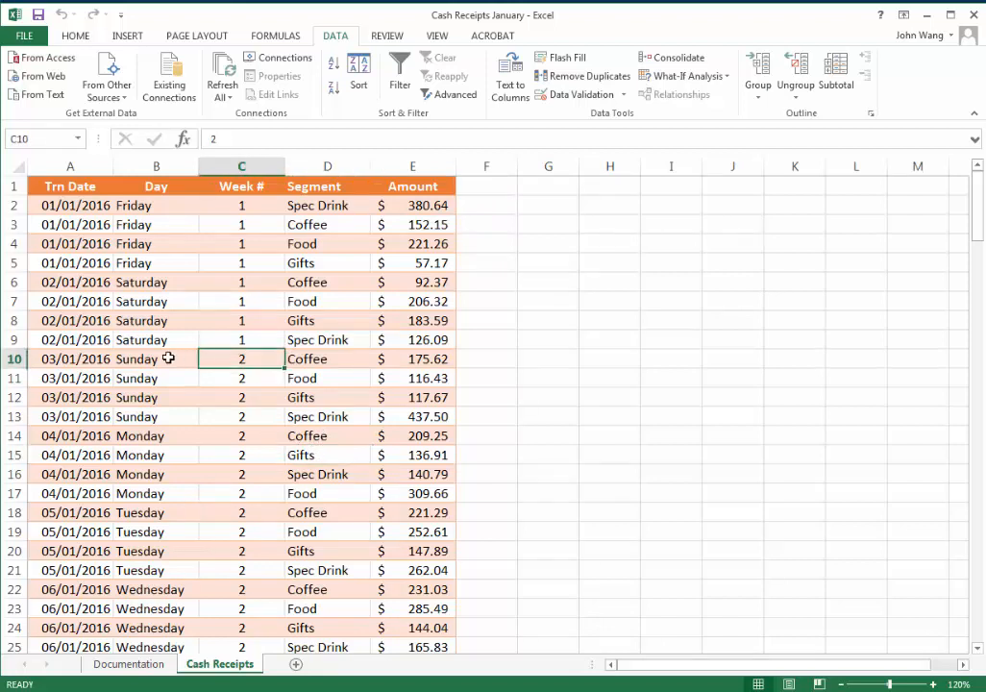
{"action": "left_click", "coordinate": [168, 358]}
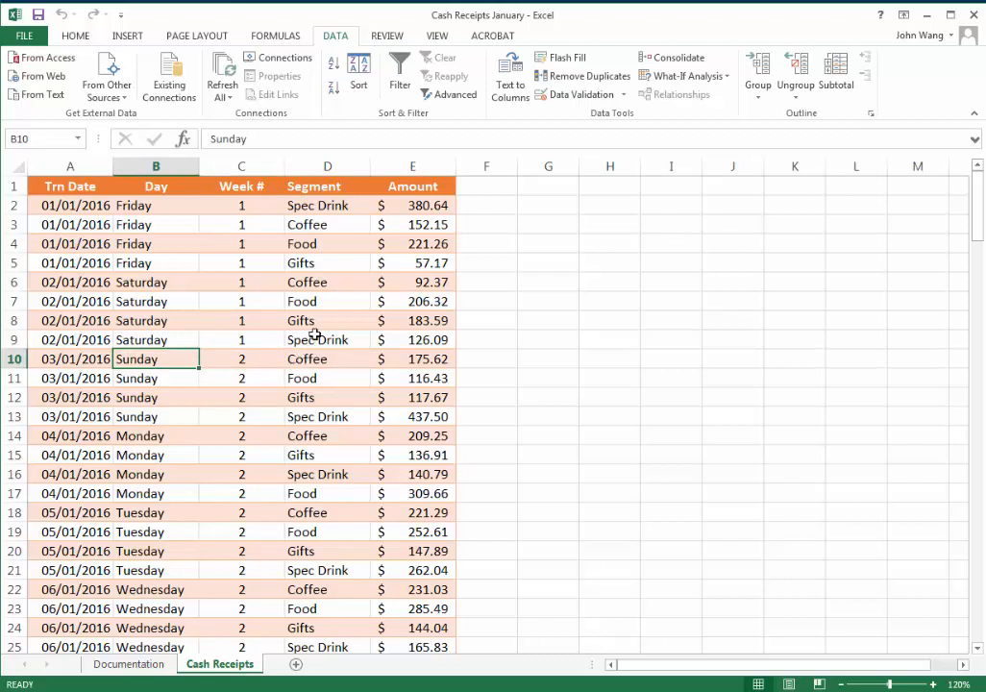
{"action": "left_click", "coordinate": [128, 39]}
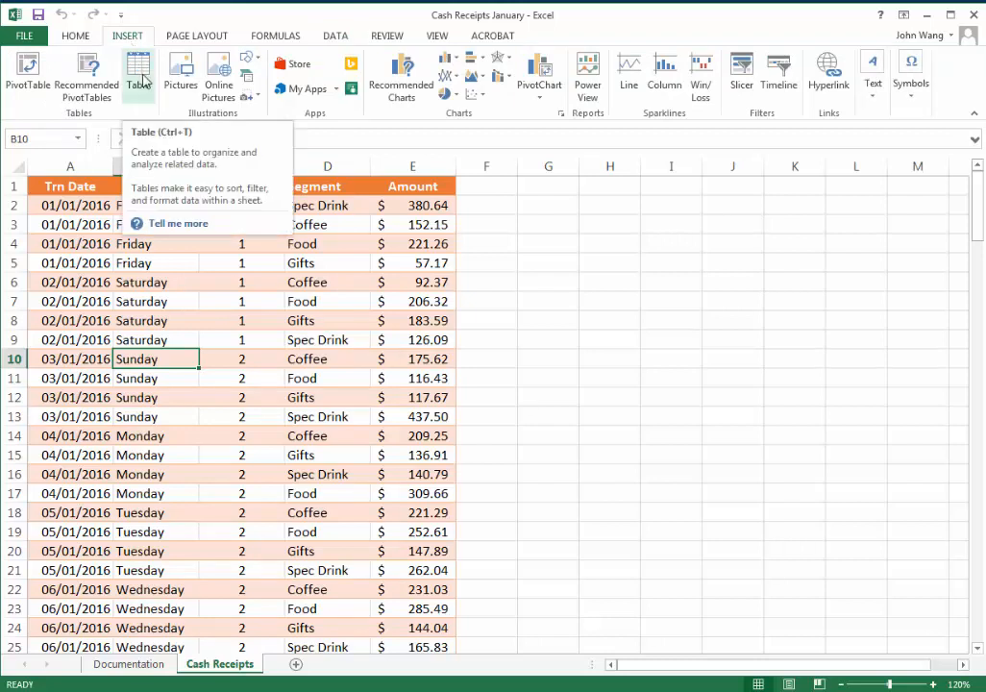
{"action": "left_click", "coordinate": [139, 77]}
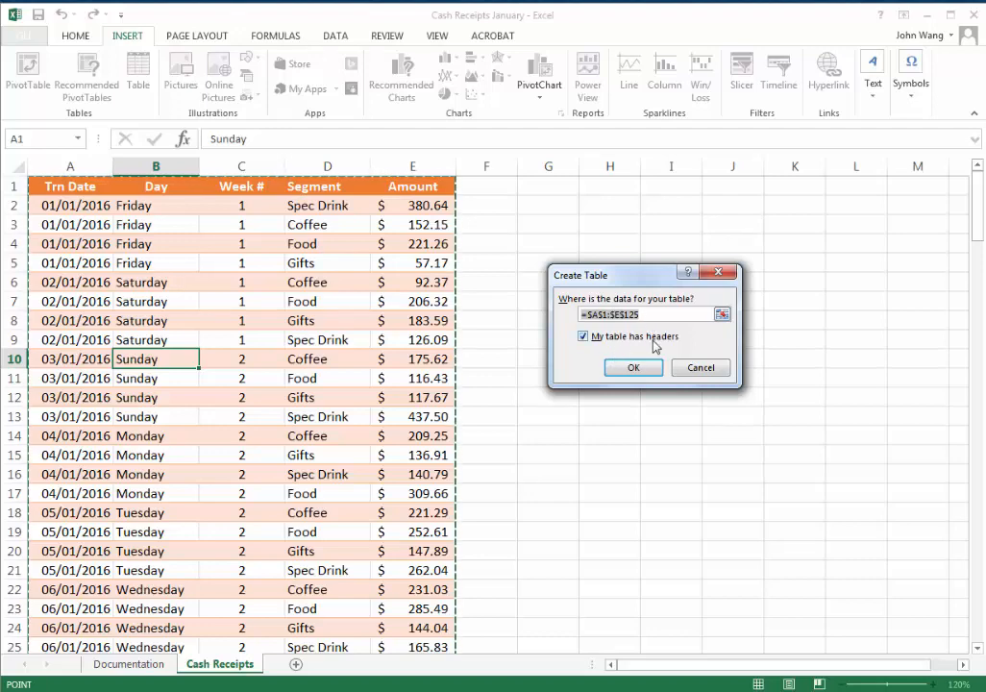
{"action": "left_click", "coordinate": [634, 369]}
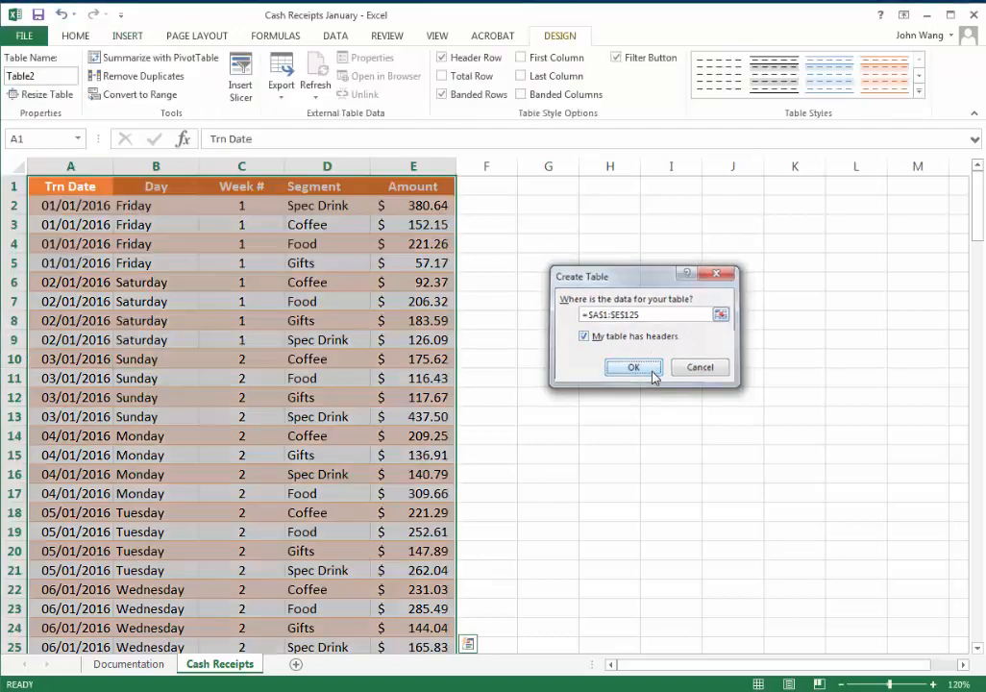
Name the cash receipts table JanuaryDate and select cell D12.
{"action": "double_click", "coordinate": [25, 76]}
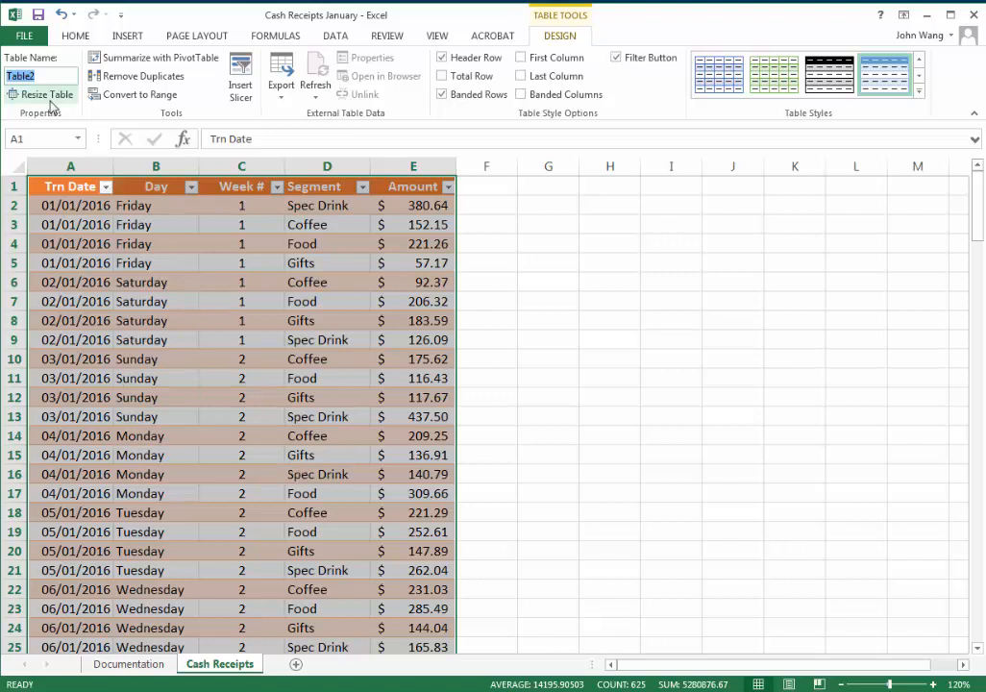
{"action": "type", "text": "JanuaryDate"}
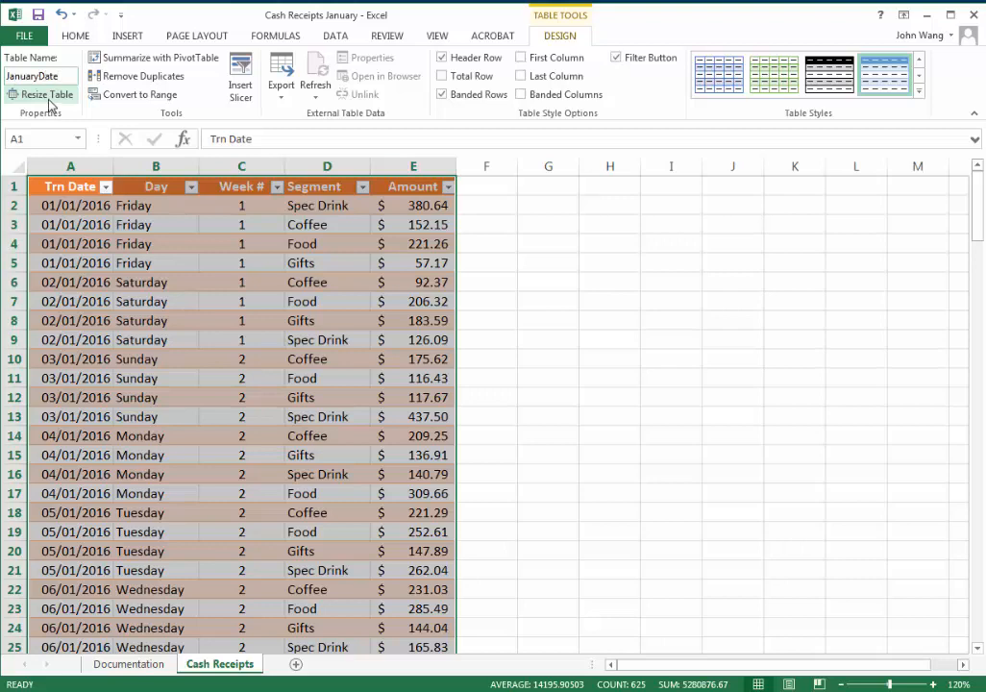
{"action": "left_click", "coordinate": [347, 396]}
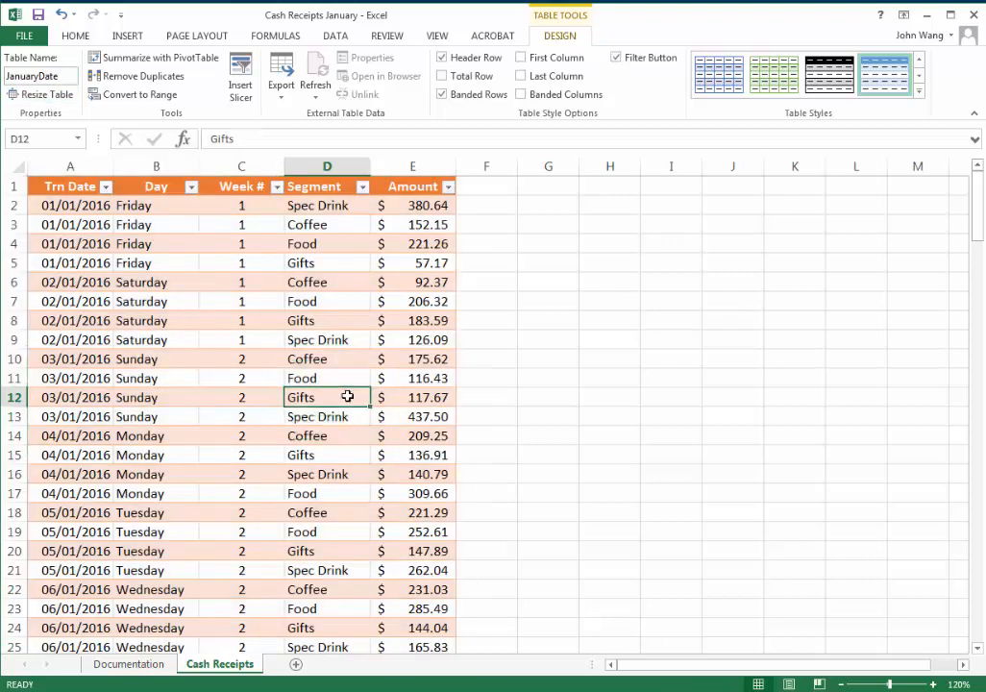